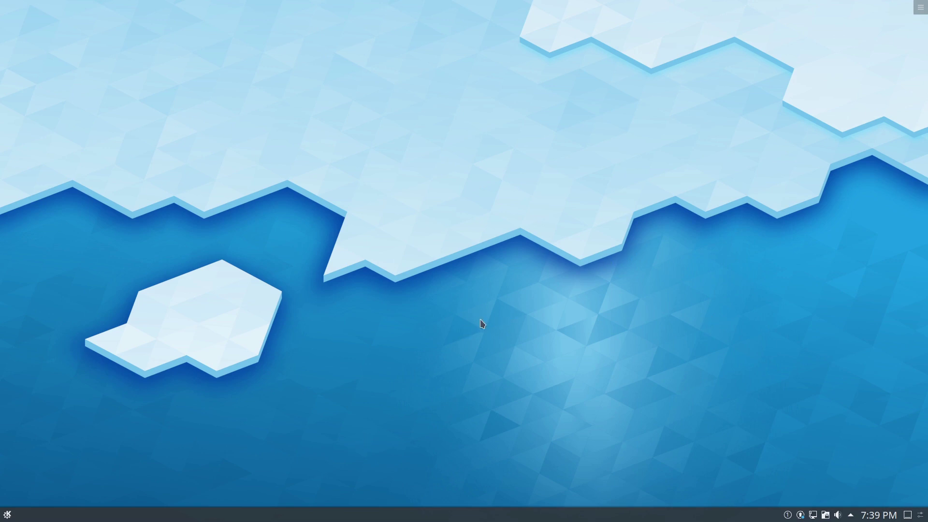
Look through the available application, addon and system updates in Discover, and close it without installing any.
{"action": "left_click", "coordinate": [801, 515]}
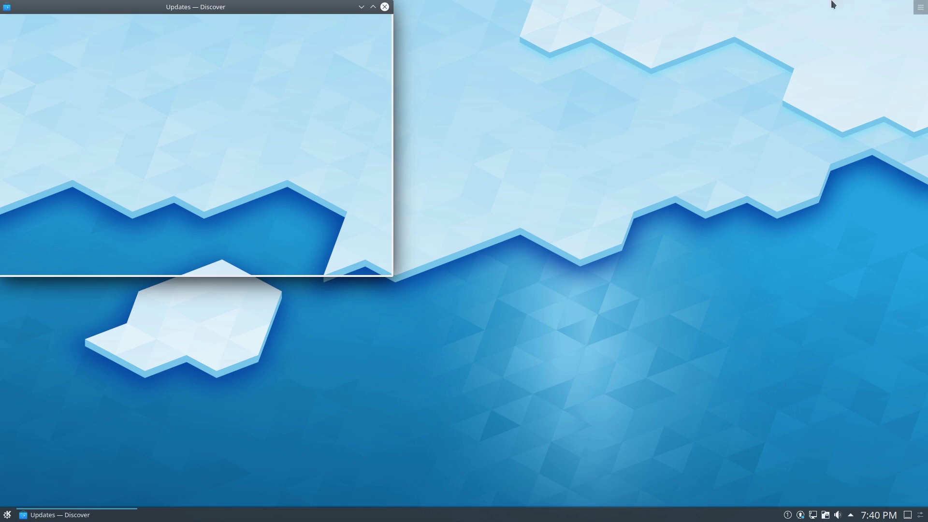
{"action": "left_click_drag", "start_coordinate": [240, 10], "coordinate": [538, 105]}
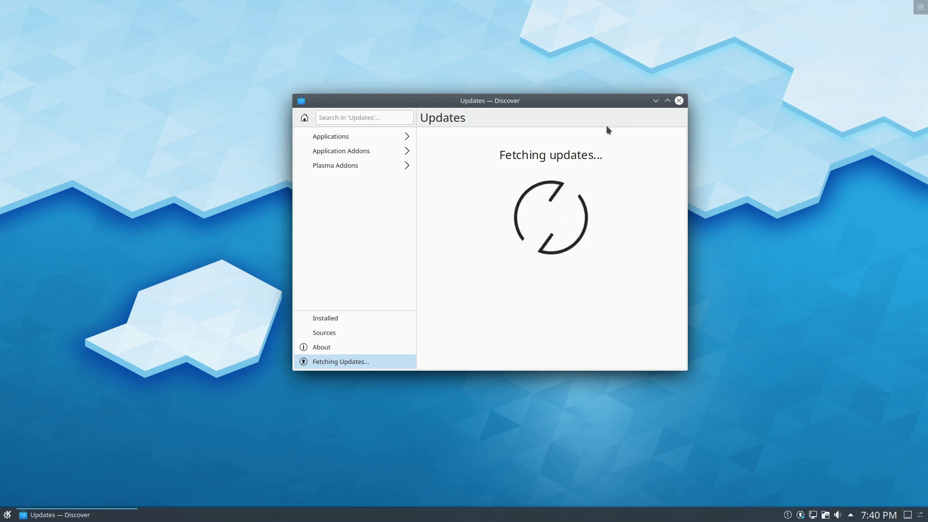
{"action": "left_click_drag", "start_coordinate": [486, 101], "coordinate": [685, 76]}
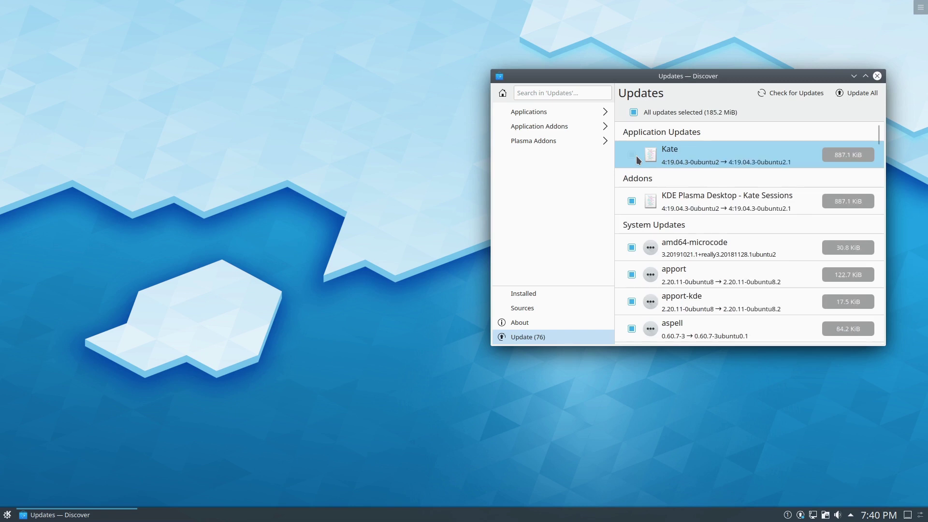
{"action": "scroll", "coordinate": [784, 189], "scroll_direction": "down", "scroll_amount": 3}
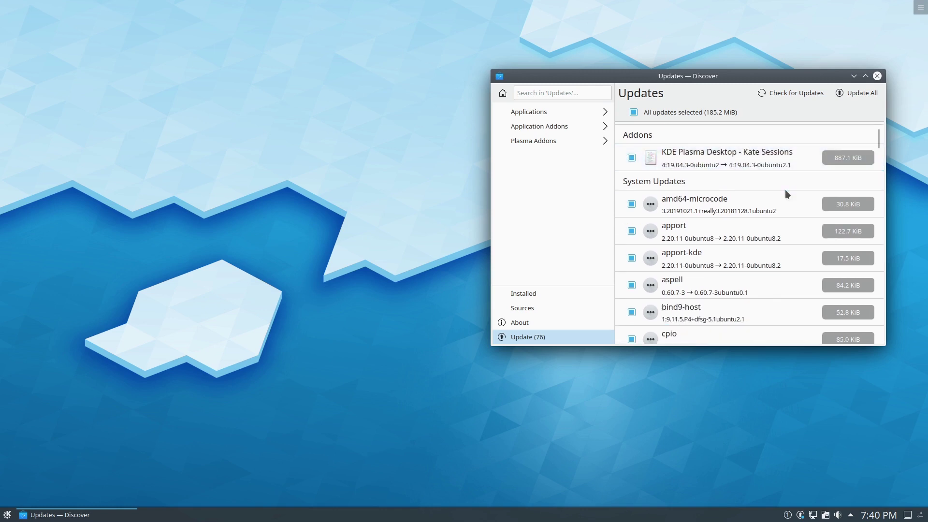
{"action": "scroll", "coordinate": [780, 200], "scroll_direction": "down", "scroll_amount": 2}
{"action": "scroll", "coordinate": [776, 200], "scroll_direction": "up", "scroll_amount": 6}
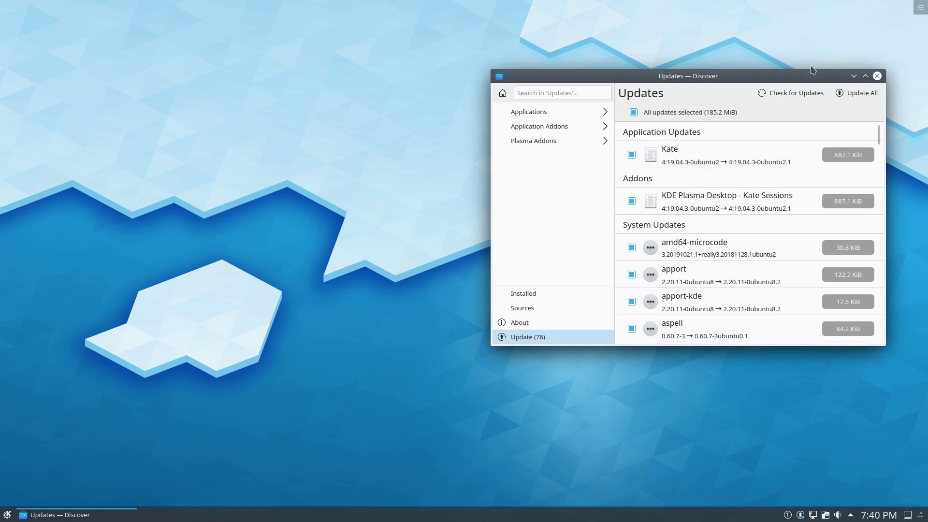
{"action": "left_click", "coordinate": [876, 76]}
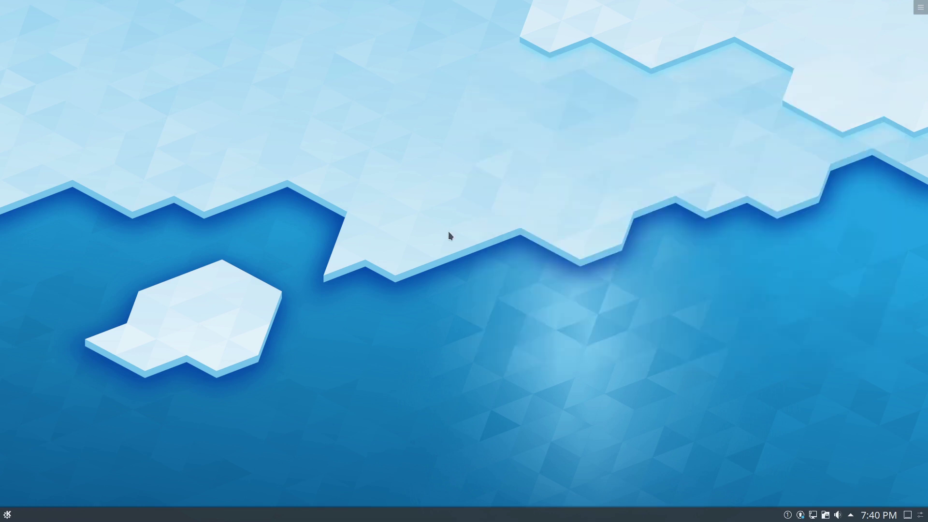
Check the running processes and the system load graphs in KSysGuard, and close it.
{"action": "left_click", "coordinate": [5, 514]}
{"action": "type", "text": "ht"}
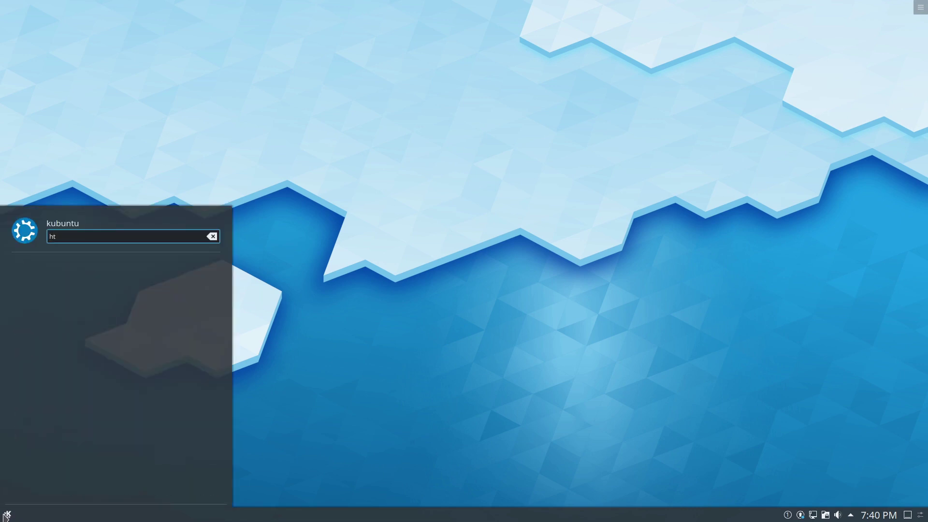
{"action": "key", "text": "BackSpace"}
{"action": "key", "text": "BackSpace"}
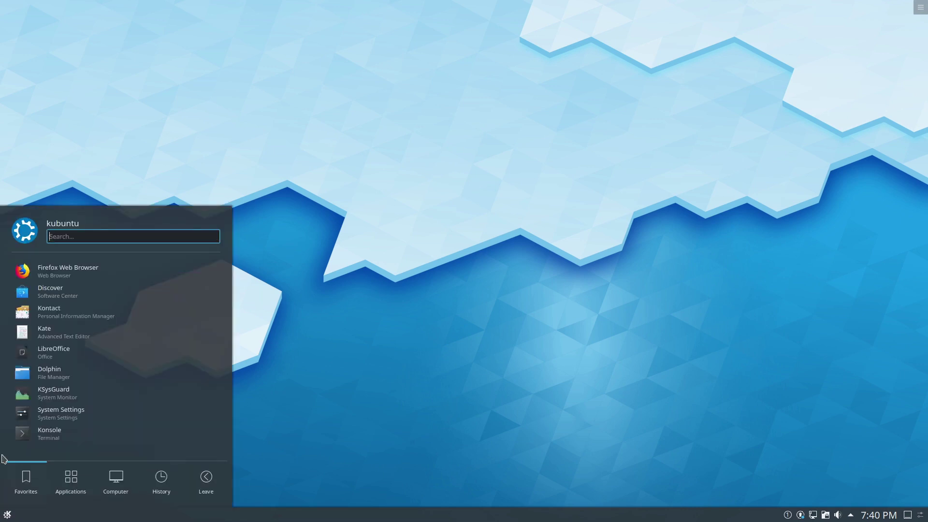
{"action": "left_click", "coordinate": [77, 393]}
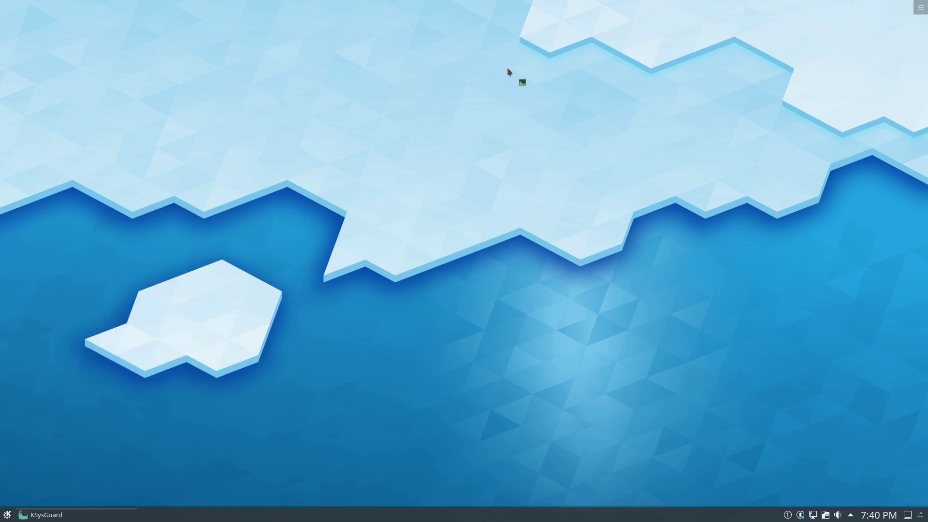
{"action": "left_click_drag", "start_coordinate": [248, 12], "coordinate": [605, 98]}
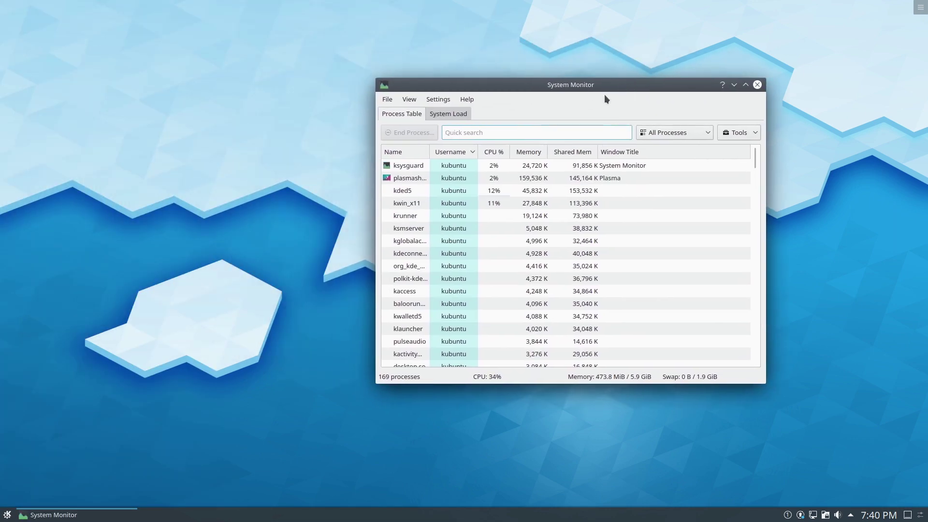
{"action": "left_click", "coordinate": [440, 114]}
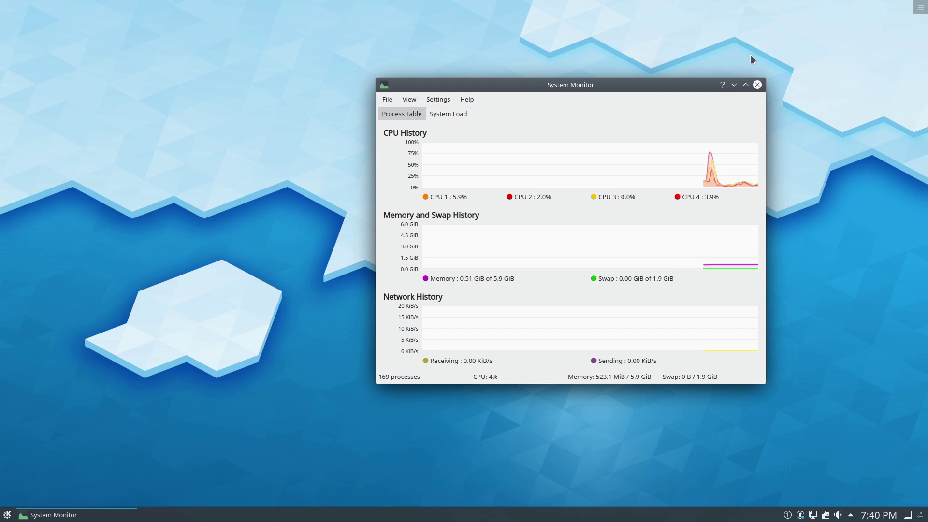
{"action": "left_click", "coordinate": [756, 86]}
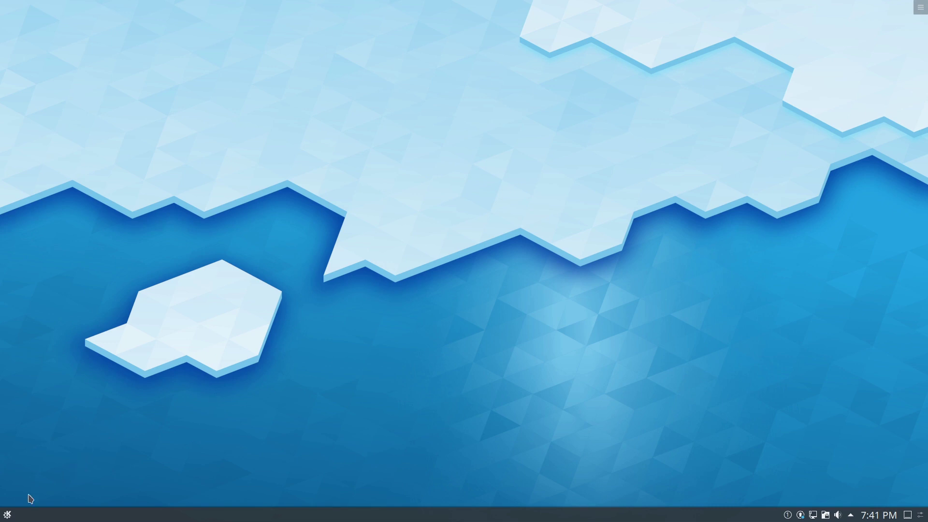
Browse the installed application categories and launch LibreOffice from the favorites.
{"action": "left_click", "coordinate": [7, 514]}
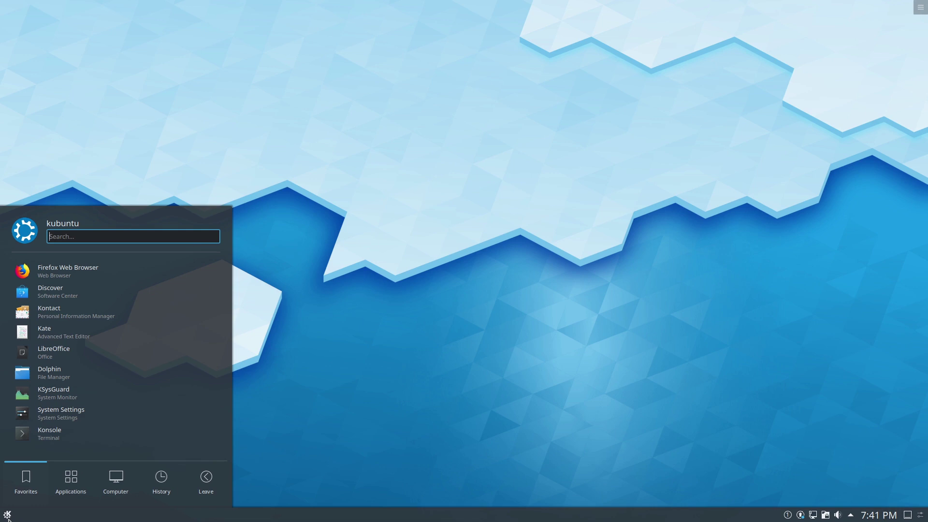
{"action": "left_click", "coordinate": [70, 480]}
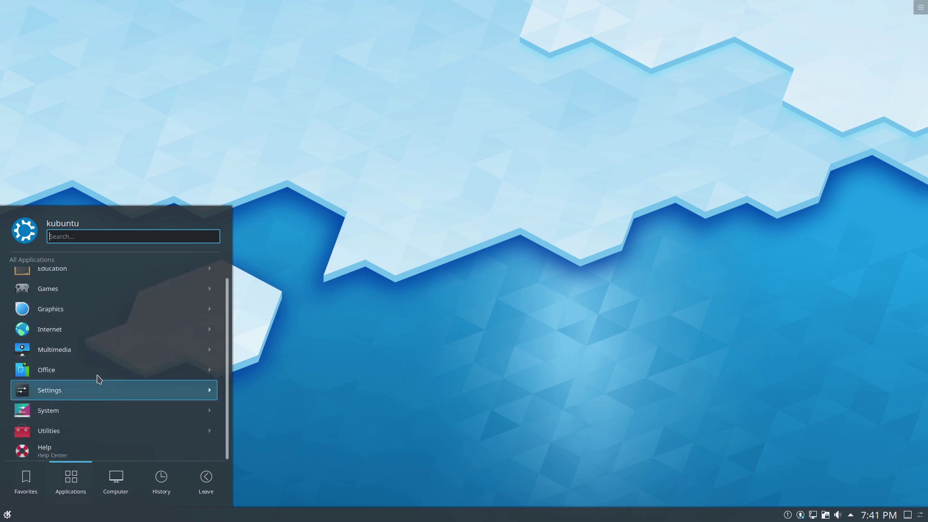
{"action": "left_click", "coordinate": [23, 483]}
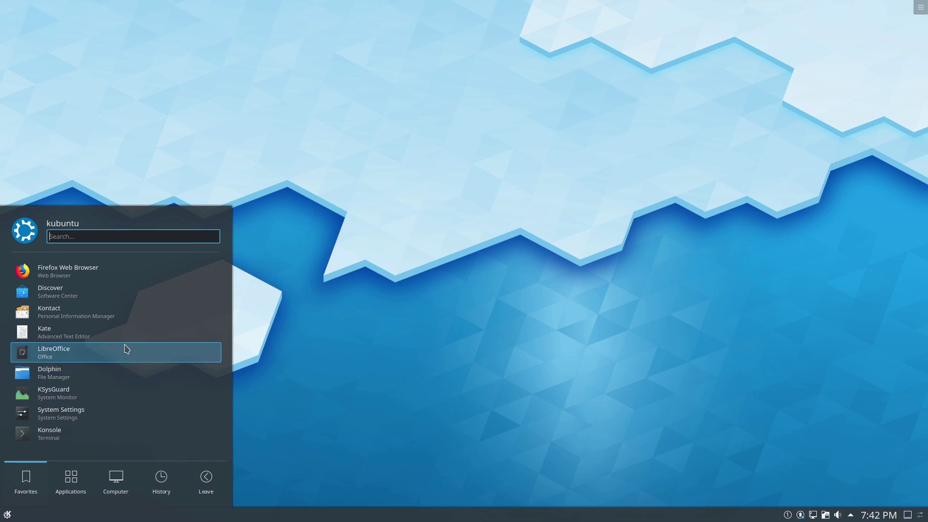
{"action": "left_click", "coordinate": [127, 349]}
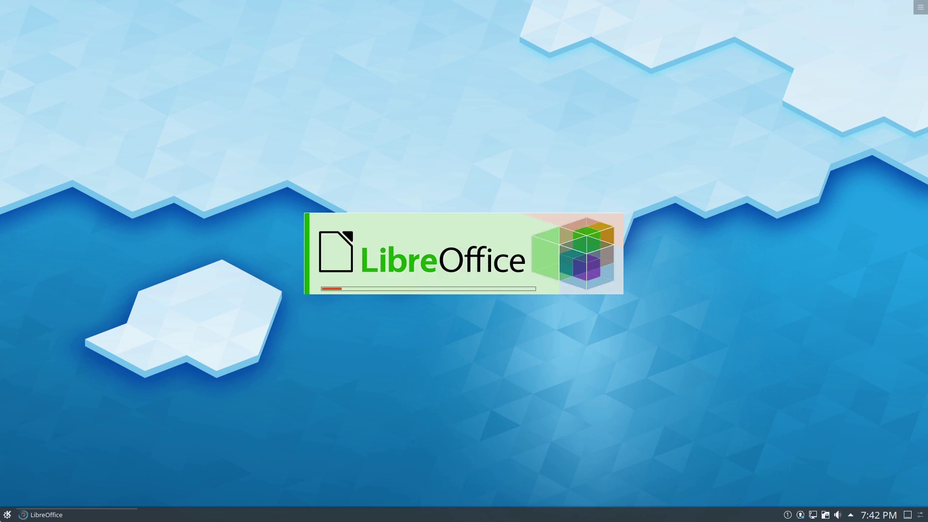
Search for "about" and view the About System information on the software versions and hardware, closing it when done.
{"action": "left_click", "coordinate": [7, 515]}
{"action": "type", "text": "a"}
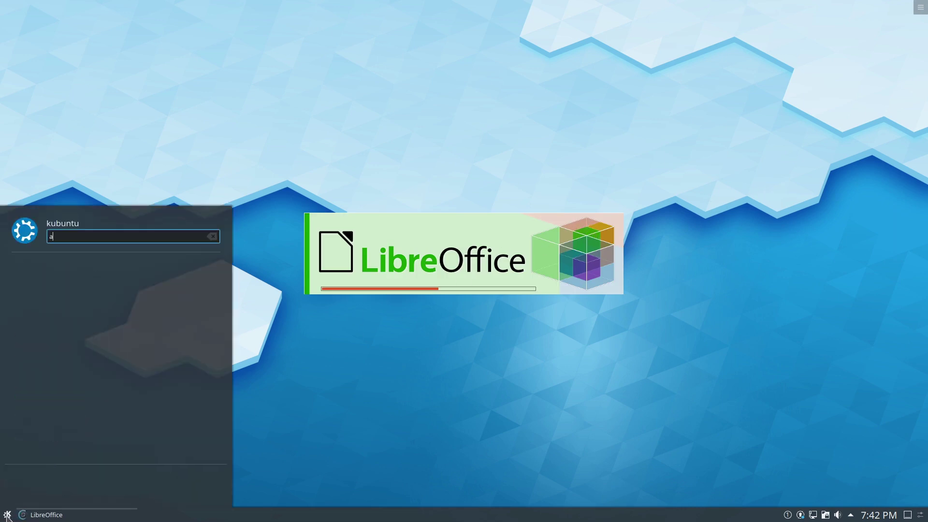
{"action": "type", "text": "bout"}
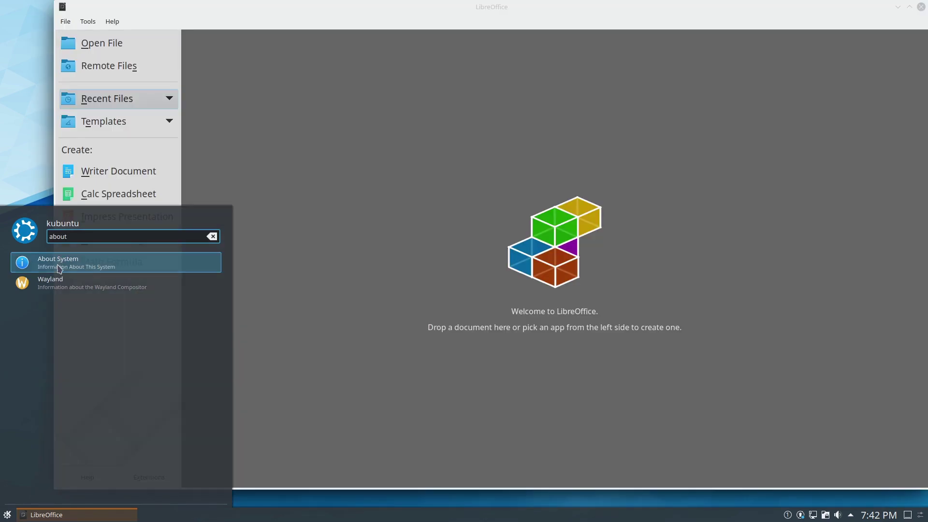
{"action": "left_click", "coordinate": [60, 266]}
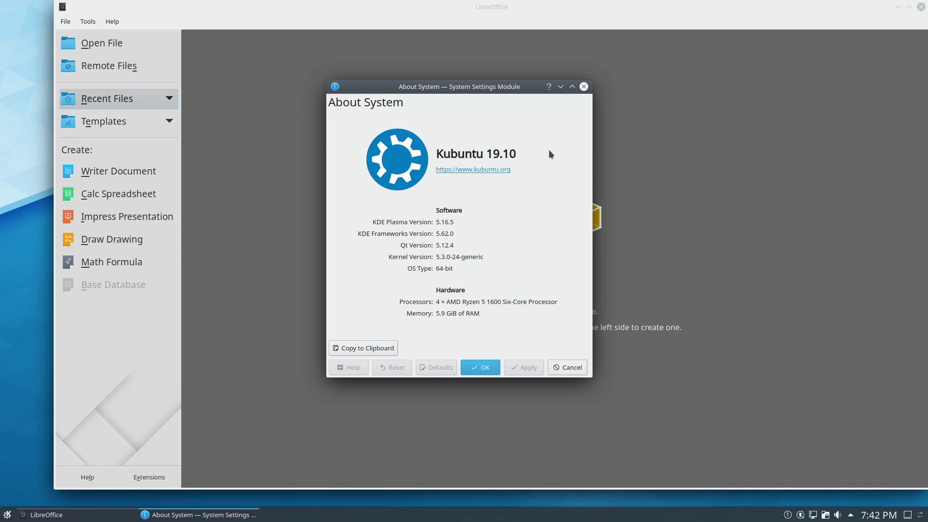
{"action": "left_click", "coordinate": [583, 87]}
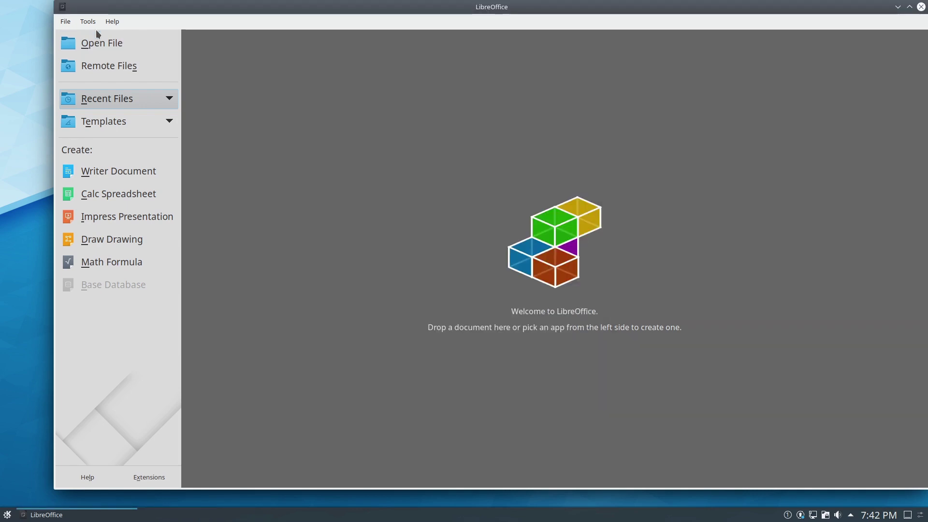
Check the version information in About LibreOffice and close the dialog.
{"action": "left_click", "coordinate": [115, 21]}
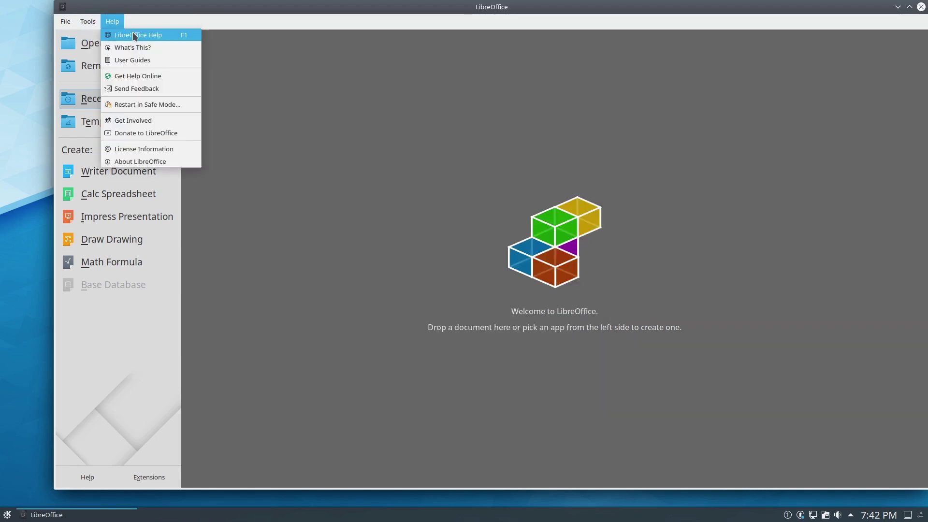
{"action": "left_click", "coordinate": [156, 161]}
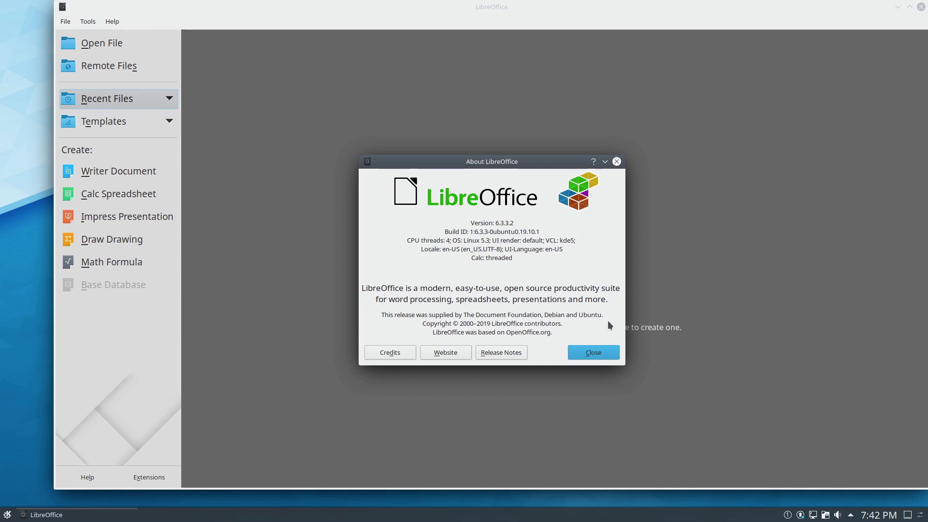
{"action": "left_click", "coordinate": [591, 357]}
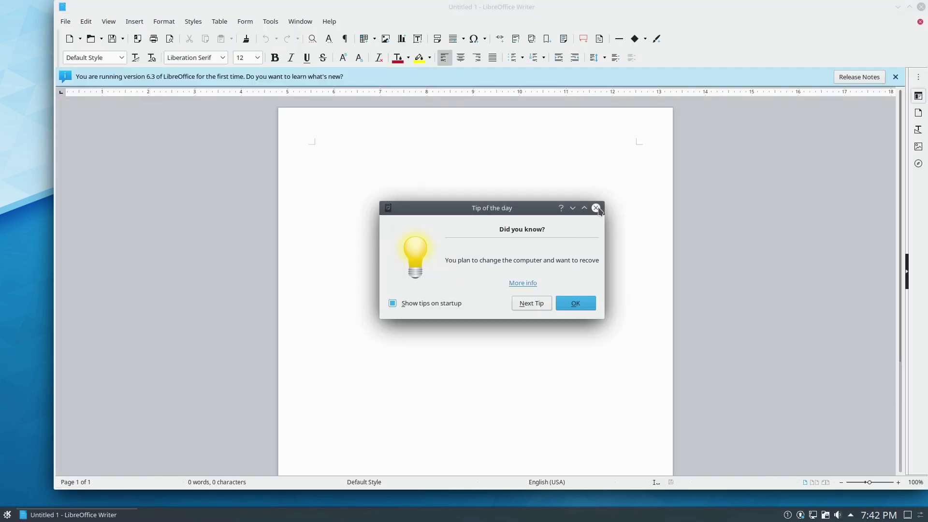
Dismiss the tip of the day in the blank Writer document and switch the user interface to the Tabbed layout.
{"action": "left_click", "coordinate": [596, 208]}
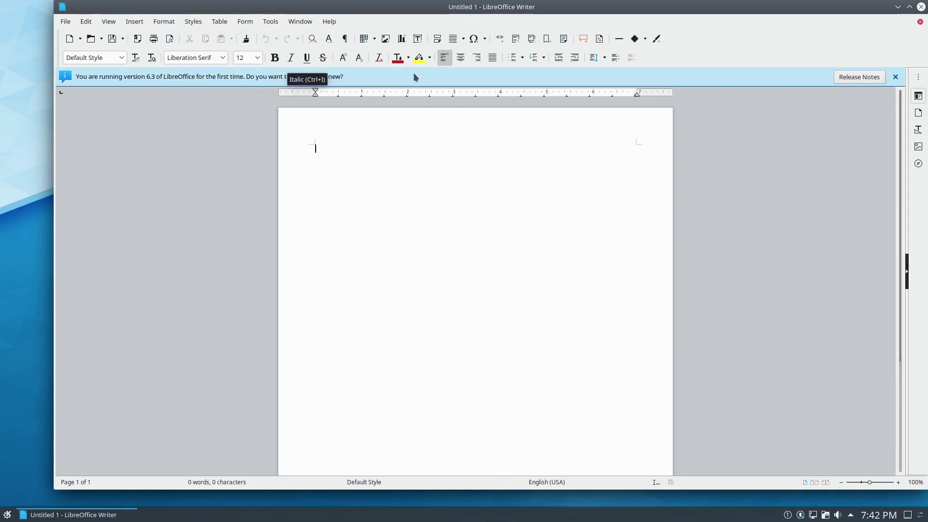
{"action": "left_click", "coordinate": [163, 21]}
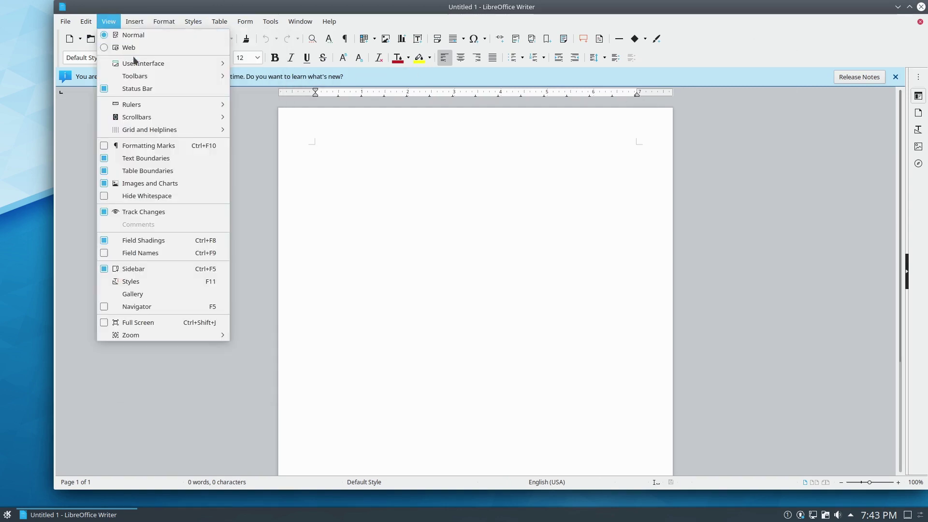
{"action": "mouse_move", "coordinate": [168, 78]}
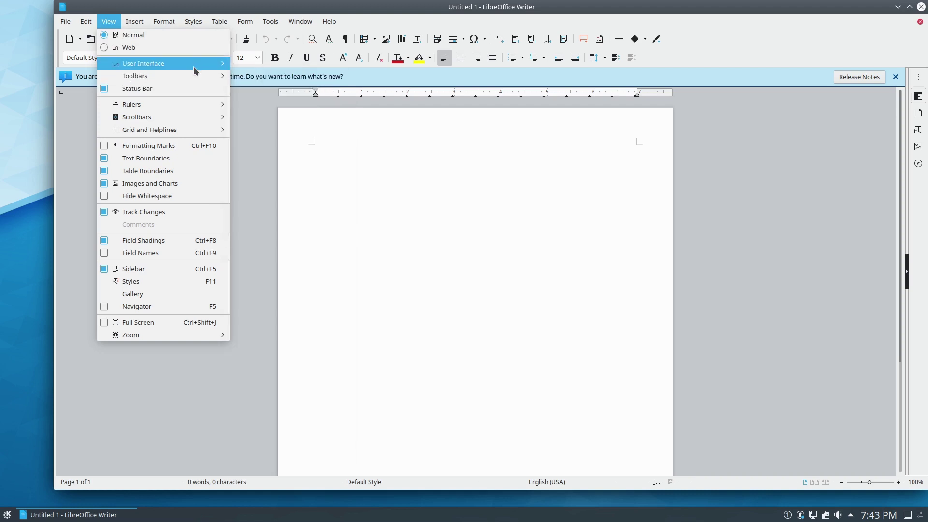
{"action": "mouse_move", "coordinate": [194, 65]}
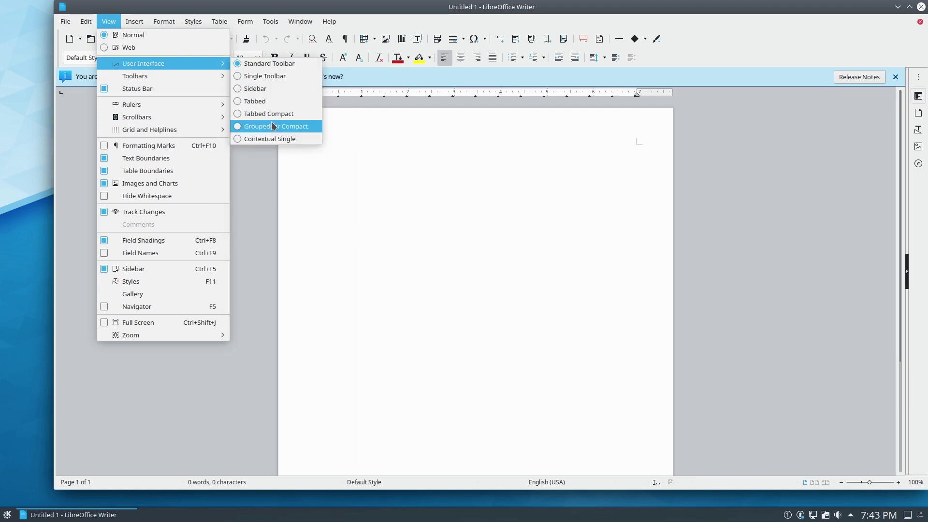
{"action": "left_click", "coordinate": [250, 100]}
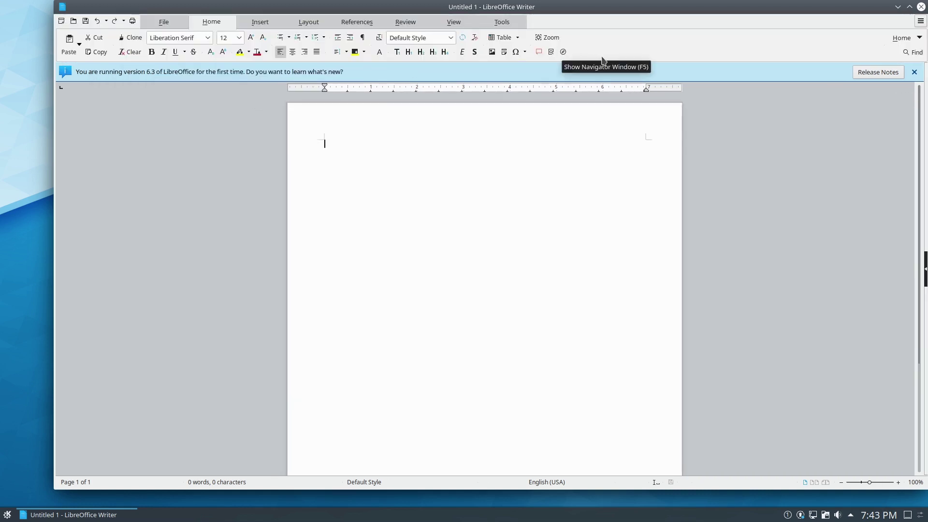
Examine the Insert, Layout, References, Review, View, Tools and File command sets of the tabbed interface.
{"action": "left_click", "coordinate": [259, 22]}
{"action": "left_click", "coordinate": [304, 24]}
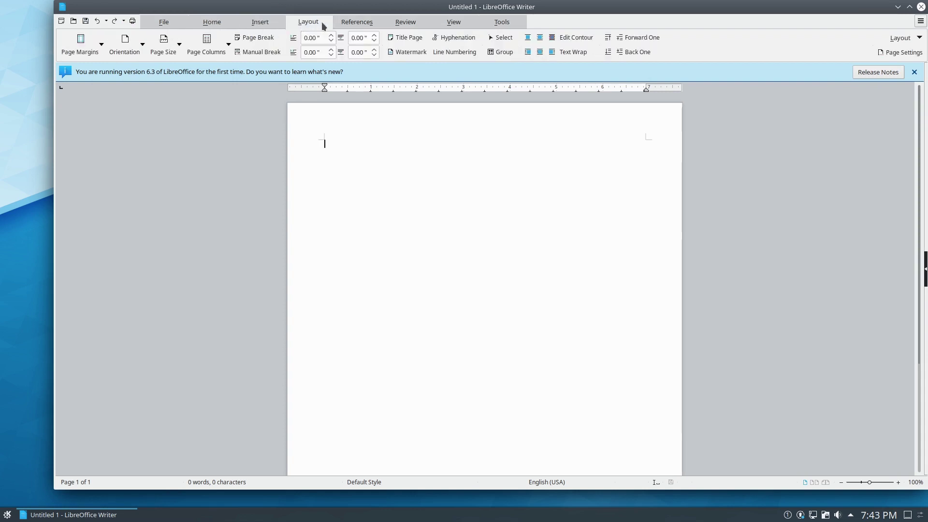
{"action": "left_click", "coordinate": [353, 24]}
{"action": "left_click", "coordinate": [404, 24]}
{"action": "left_click", "coordinate": [453, 22]}
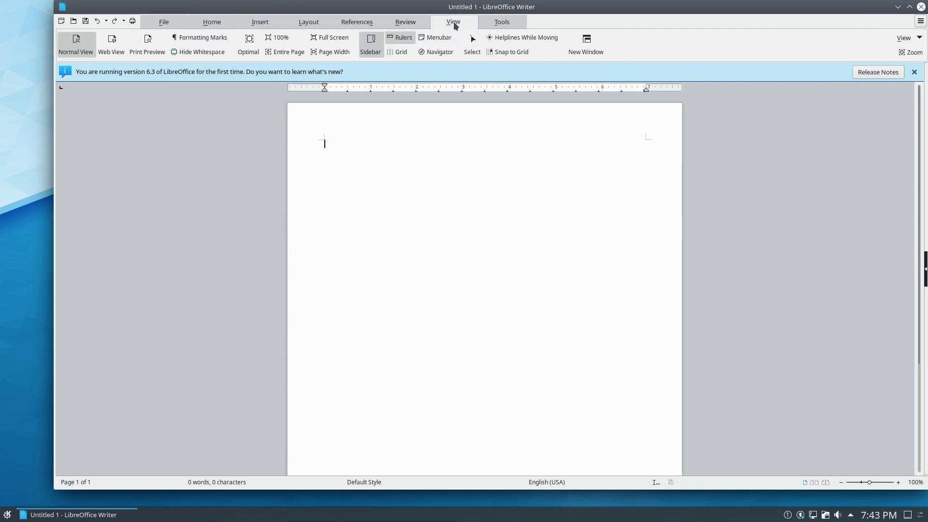
{"action": "left_click", "coordinate": [501, 22]}
{"action": "left_click", "coordinate": [163, 23]}
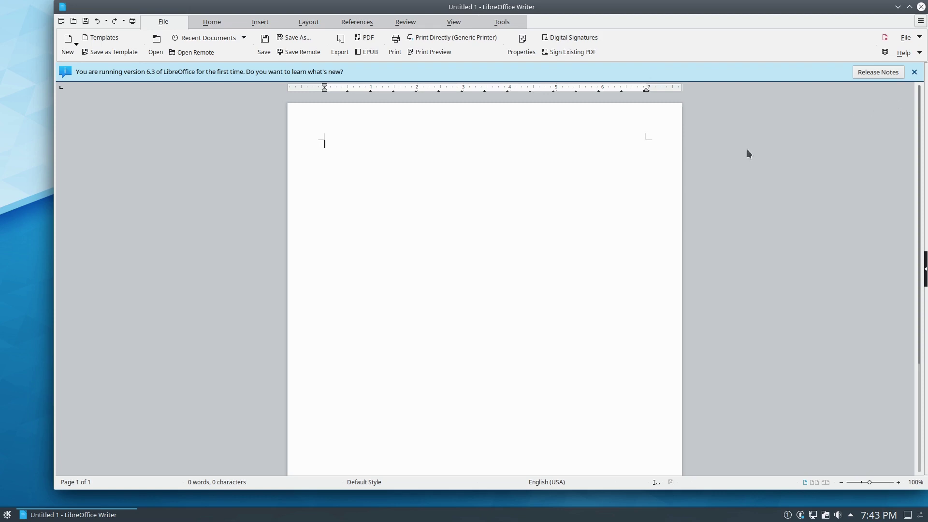
Enter the text "Speeling checkker" in the document and open the spelling check for the word "Speeling".
{"action": "type", "text": "peeling checkker"}
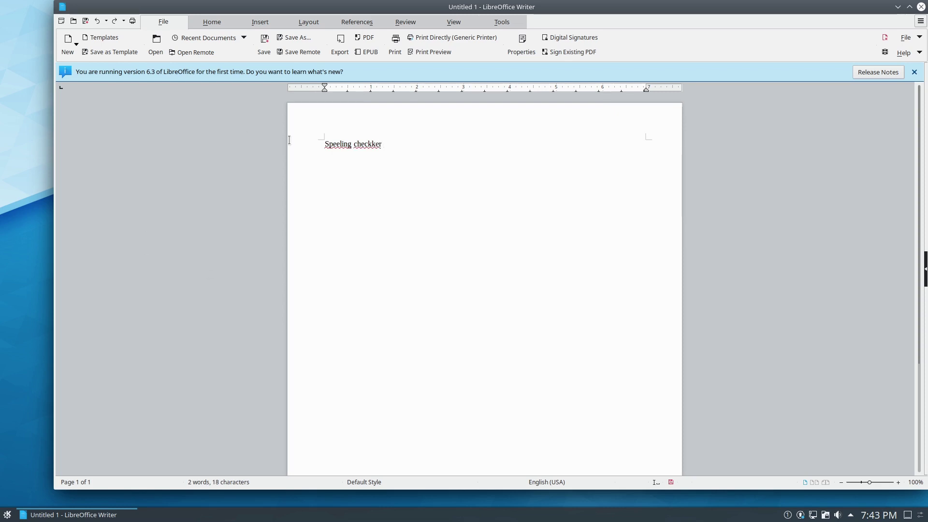
{"action": "right_click", "coordinate": [332, 144]}
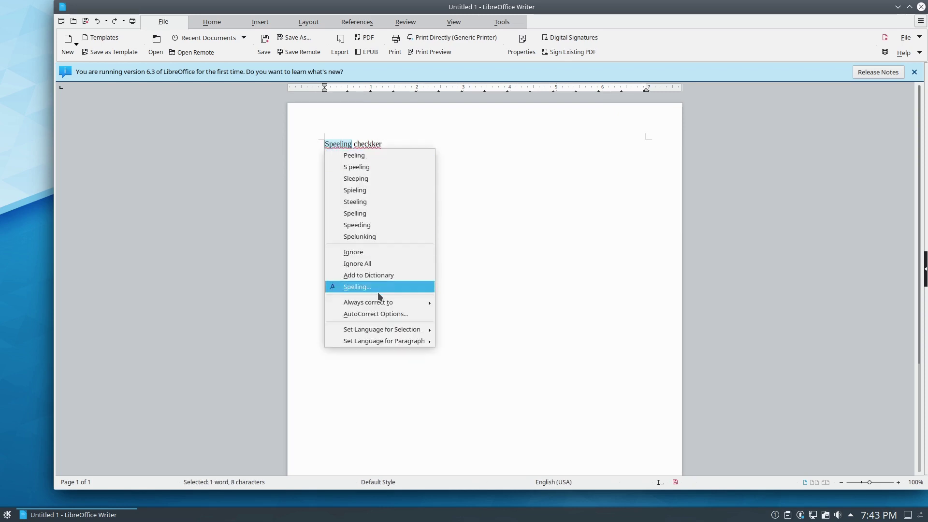
{"action": "left_click", "coordinate": [358, 287]}
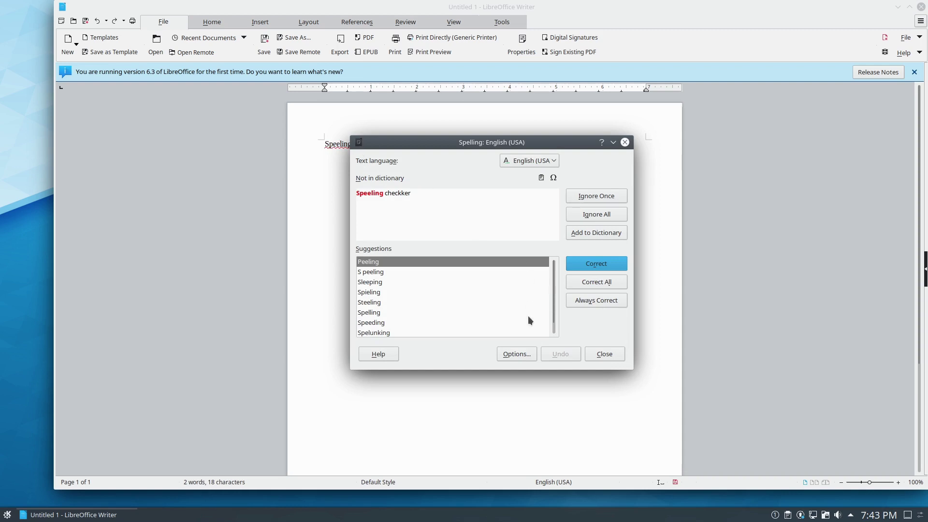
Correct the misspelled word "Speeling" to the suggestion "Spelling" and close the spelling check.
{"action": "left_click", "coordinate": [396, 282]}
{"action": "left_click", "coordinate": [394, 289]}
{"action": "left_click", "coordinate": [390, 300]}
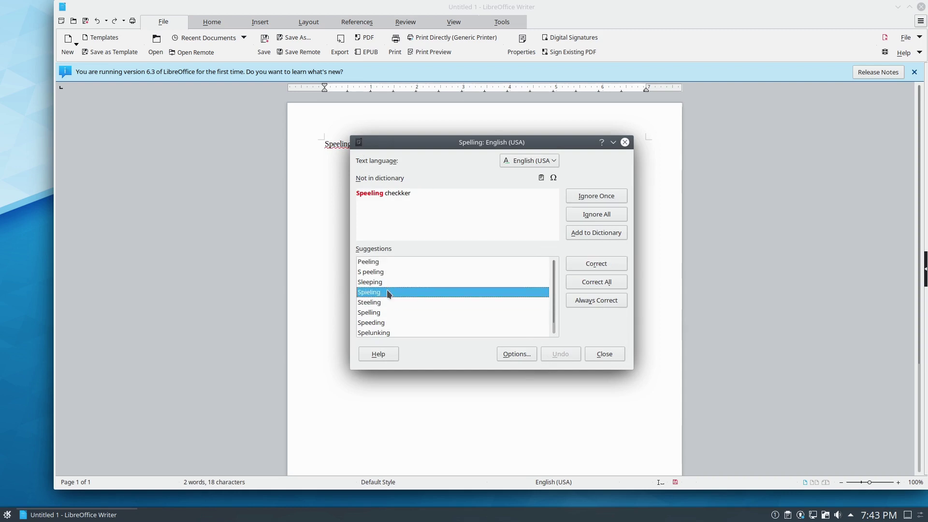
{"action": "left_click", "coordinate": [399, 313]}
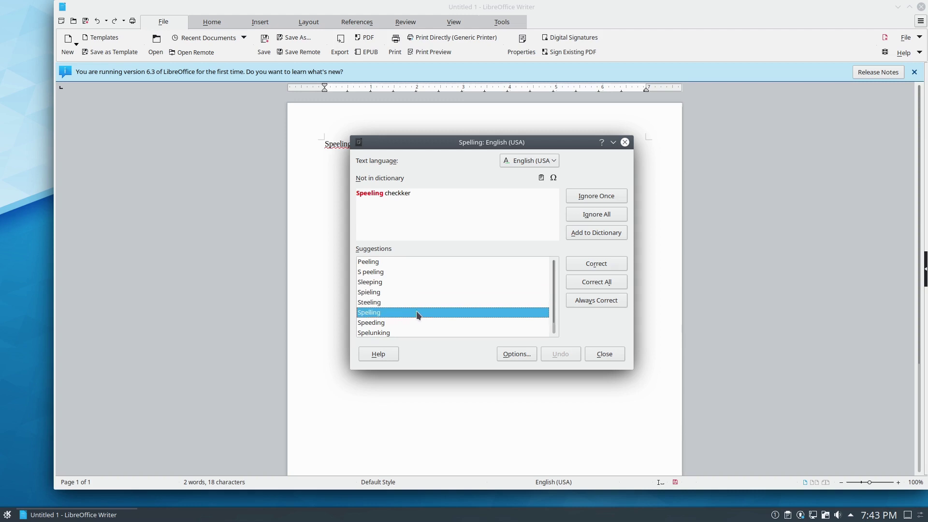
{"action": "left_click", "coordinate": [595, 264]}
{"action": "left_click", "coordinate": [603, 354]}
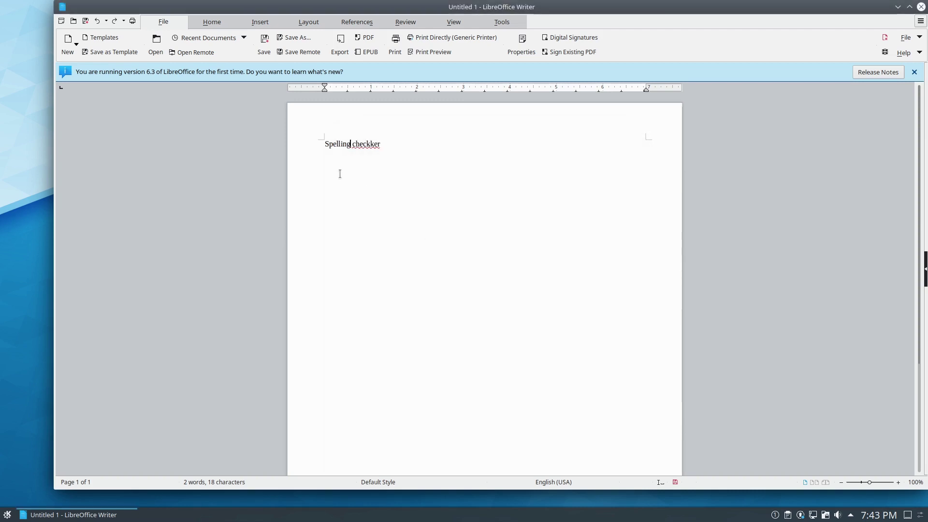
Look up the synonym options for the word "Spelling" and close the Writer document without saving it.
{"action": "right_click", "coordinate": [335, 143]}
{"action": "mouse_move", "coordinate": [386, 282]}
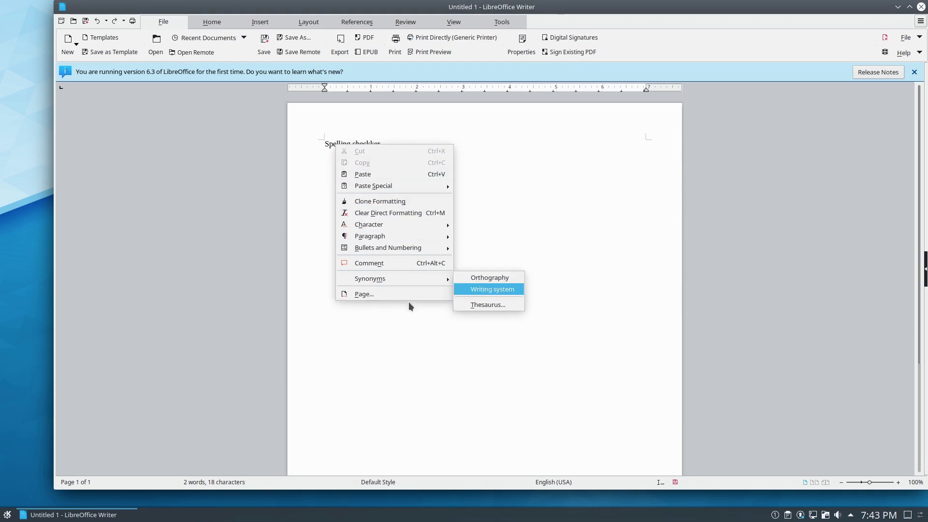
{"action": "left_click", "coordinate": [483, 305]}
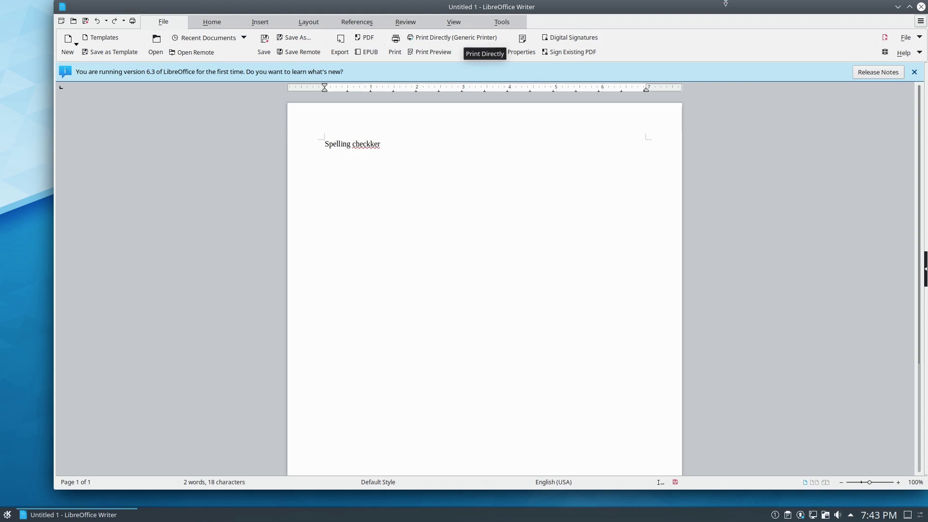
{"action": "left_click", "coordinate": [920, 6]}
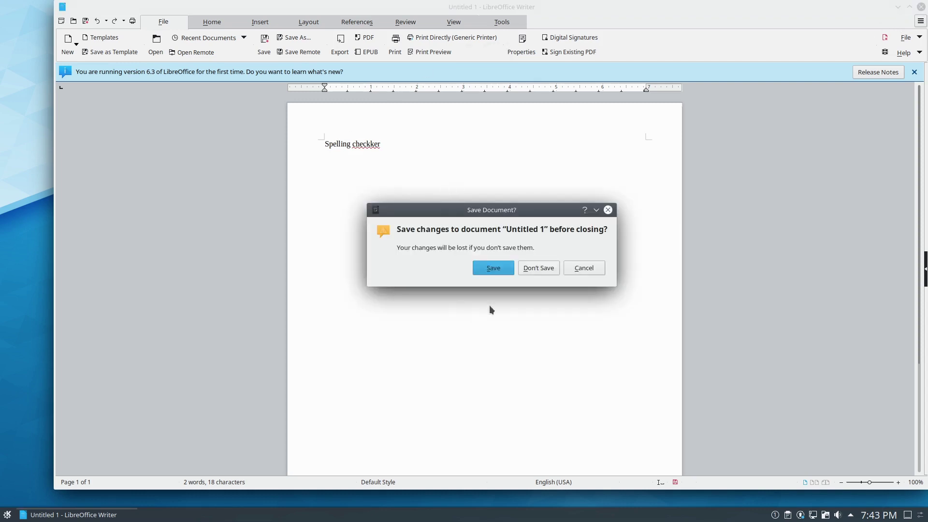
{"action": "left_click", "coordinate": [538, 267]}
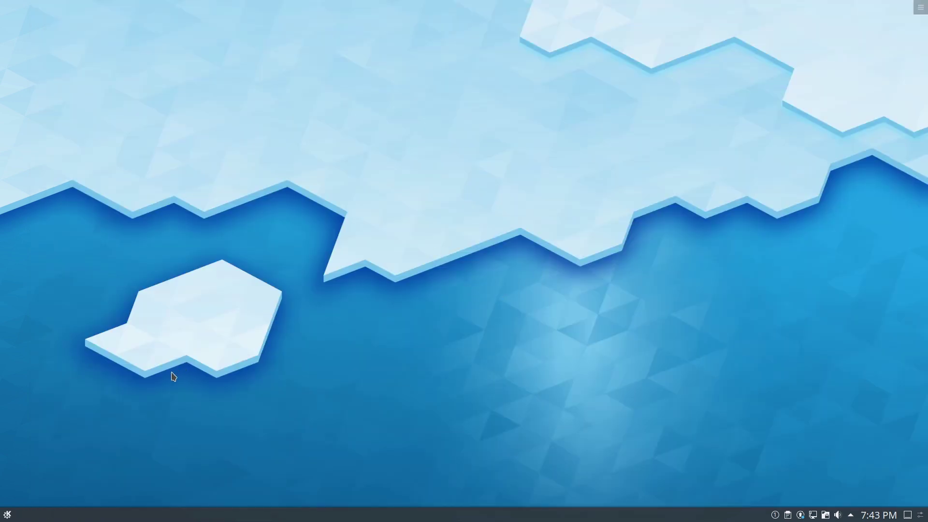
Create a folder named New Folder on the desktop.
{"action": "right_click", "coordinate": [437, 131]}
{"action": "mouse_move", "coordinate": [489, 136]}
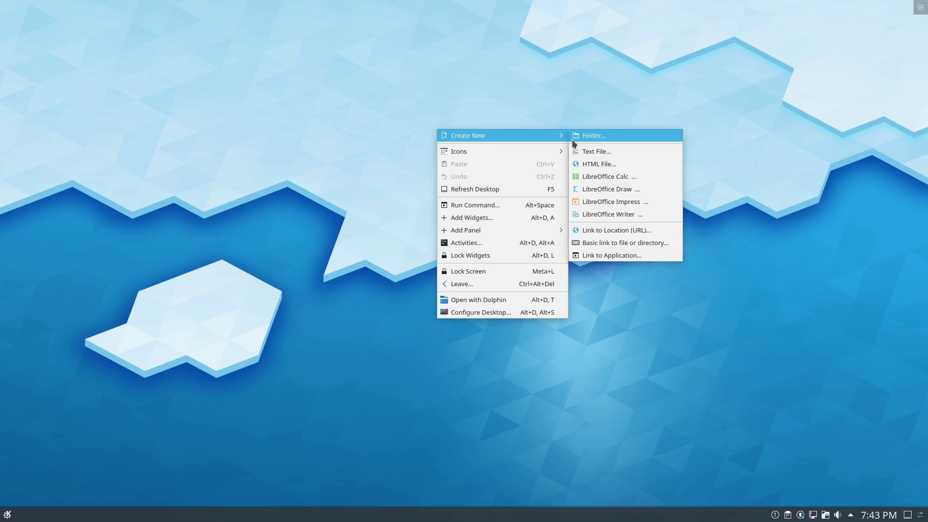
{"action": "left_click", "coordinate": [593, 138]}
{"action": "left_click", "coordinate": [501, 251]}
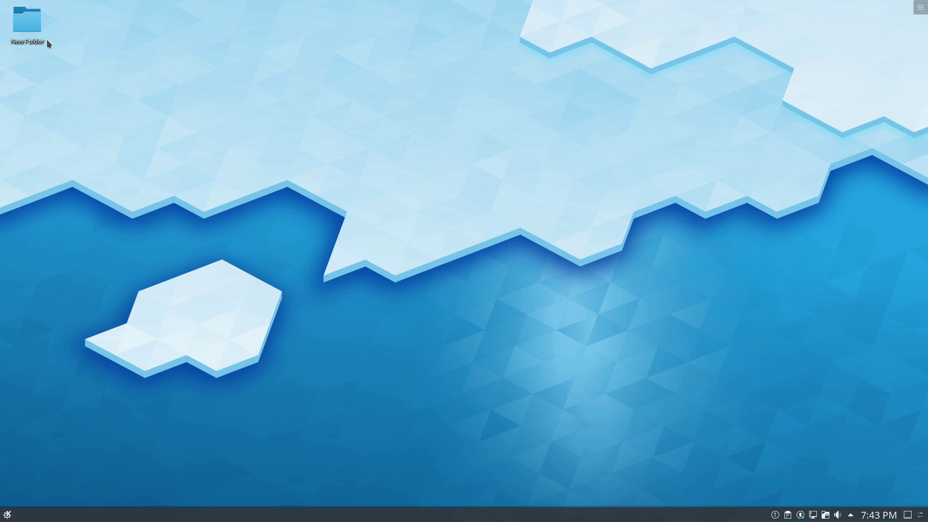
Open the desktop configuration window and move it toward the middle of the screen.
{"action": "right_click", "coordinate": [325, 172]}
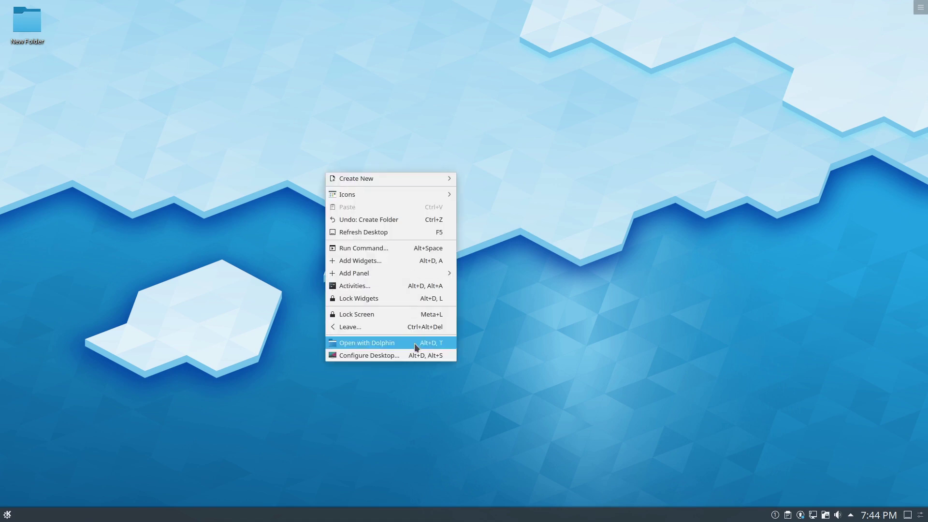
{"action": "left_click", "coordinate": [384, 358]}
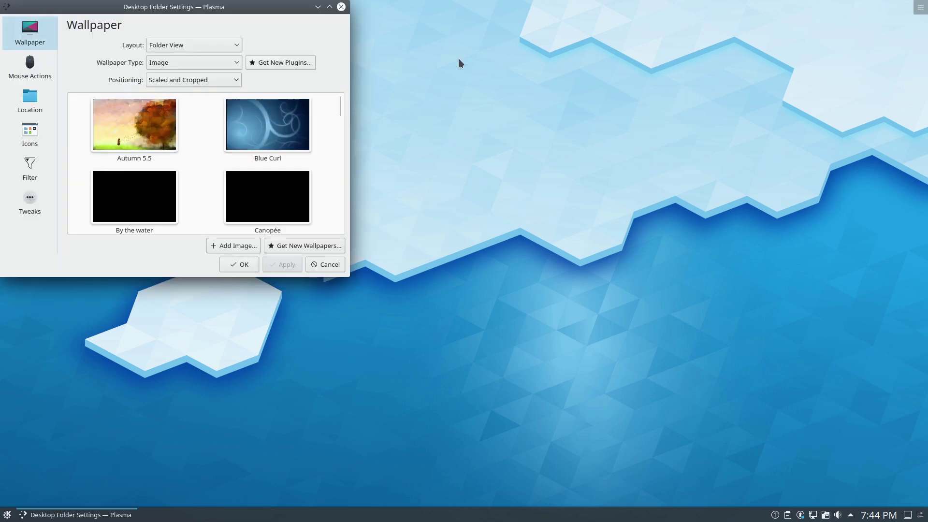
{"action": "left_click_drag", "start_coordinate": [223, 8], "coordinate": [493, 88]}
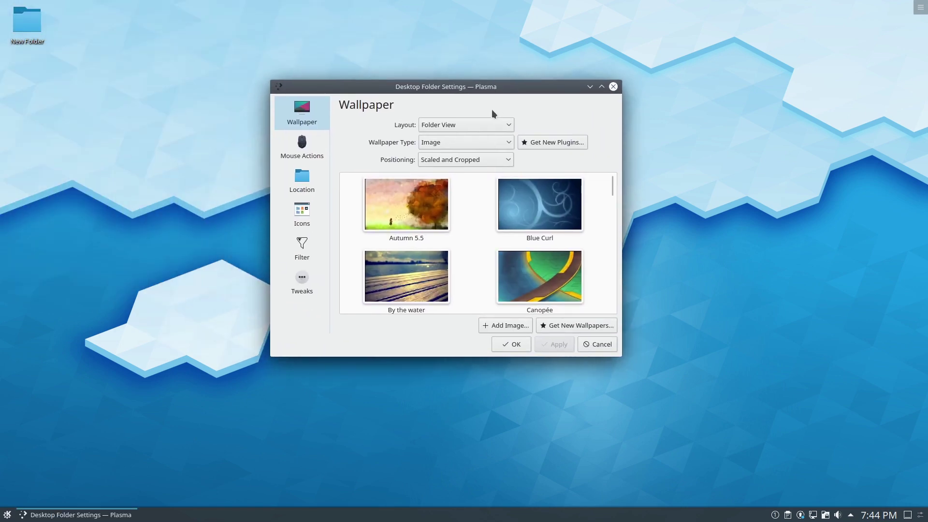
Change the desktop layout from Folder View to Desktop.
{"action": "left_click", "coordinate": [482, 129]}
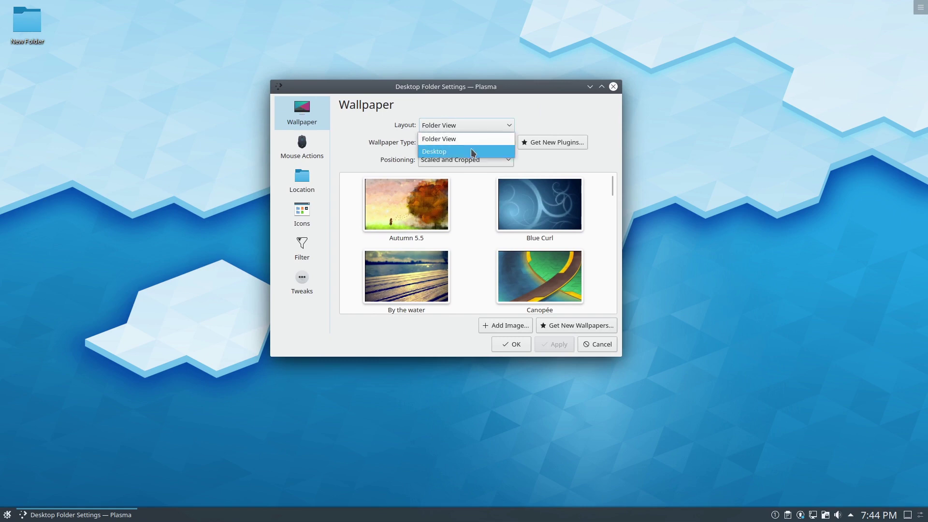
{"action": "left_click", "coordinate": [474, 151]}
{"action": "left_click", "coordinate": [481, 155]}
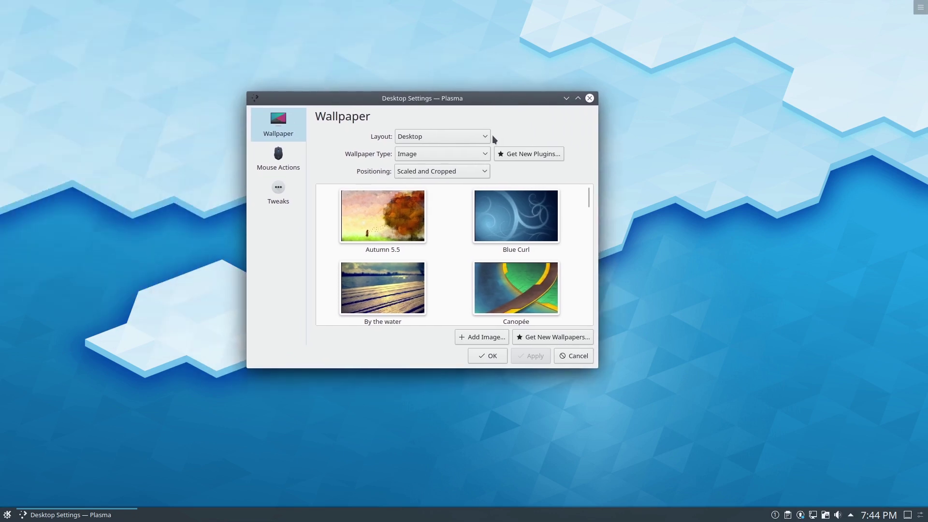
Set the desktop layout back to Folder View.
{"action": "left_click", "coordinate": [483, 140]}
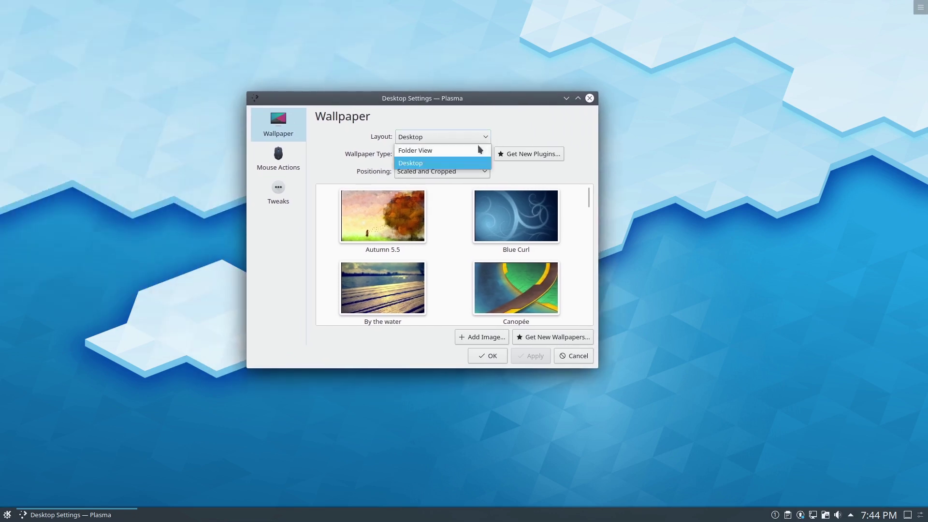
{"action": "left_click", "coordinate": [454, 161]}
{"action": "left_click", "coordinate": [513, 361]}
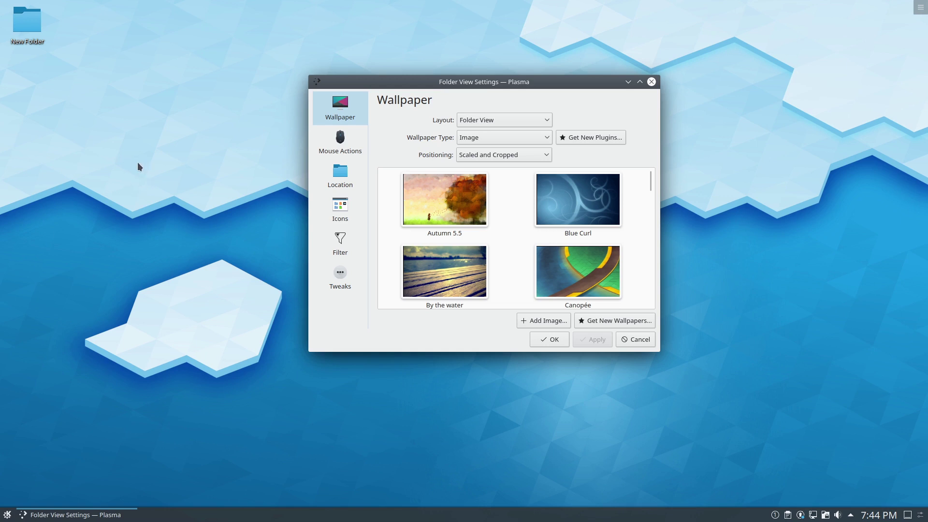
Examine the Icons, Mouse Actions and Wallpaper options in the folder view settings.
{"action": "left_click", "coordinate": [339, 220]}
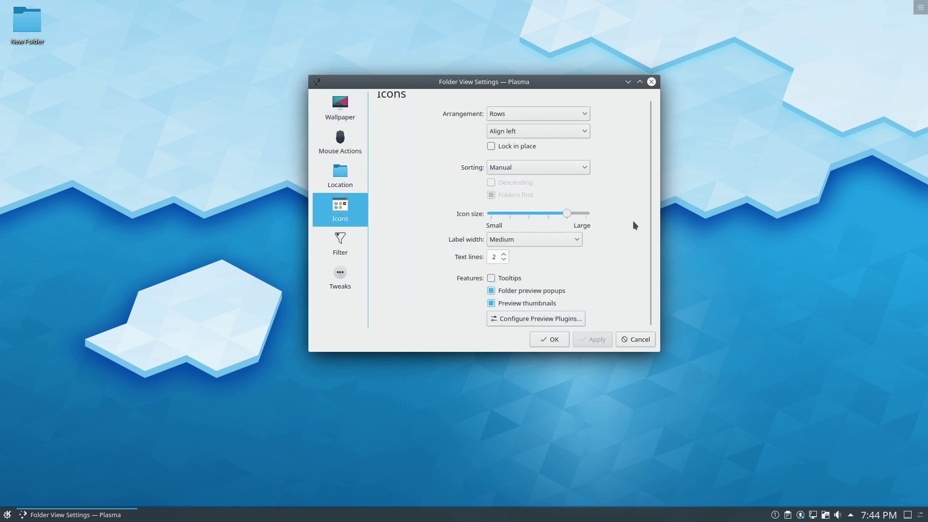
{"action": "scroll", "coordinate": [602, 279], "scroll_direction": "down", "scroll_amount": 1}
{"action": "left_click", "coordinate": [346, 138]}
{"action": "left_click", "coordinate": [340, 125]}
{"action": "scroll", "coordinate": [650, 192], "scroll_direction": "down", "scroll_amount": 1}
{"action": "left_click_drag", "start_coordinate": [650, 192], "coordinate": [668, 155]}
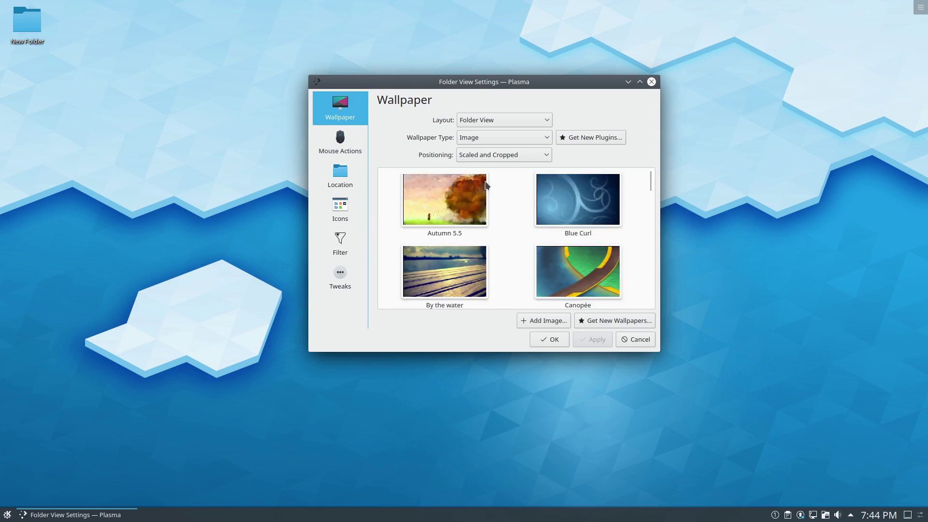
Examine the Tweaks, Filter, Icons, Location and Mouse Actions options, and close the folder view settings.
{"action": "left_click", "coordinate": [341, 279]}
{"action": "left_click", "coordinate": [345, 245]}
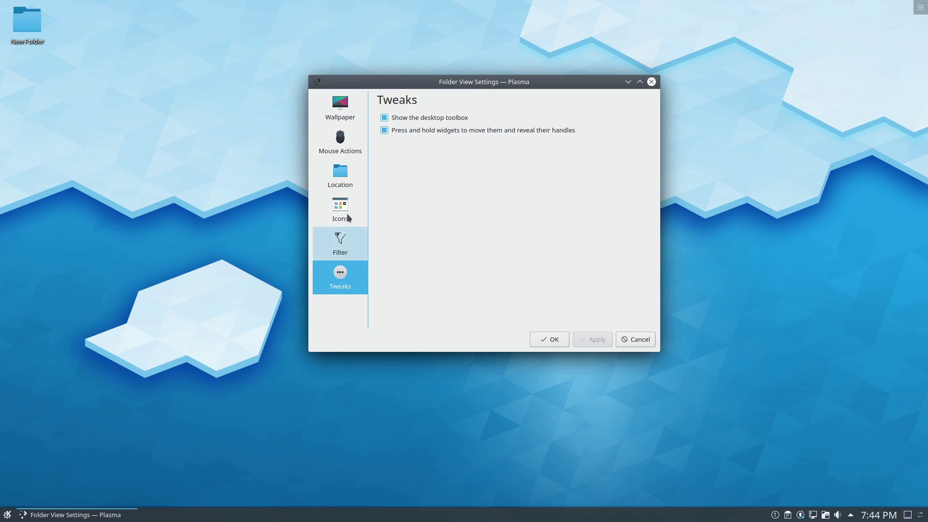
{"action": "left_click", "coordinate": [344, 208]}
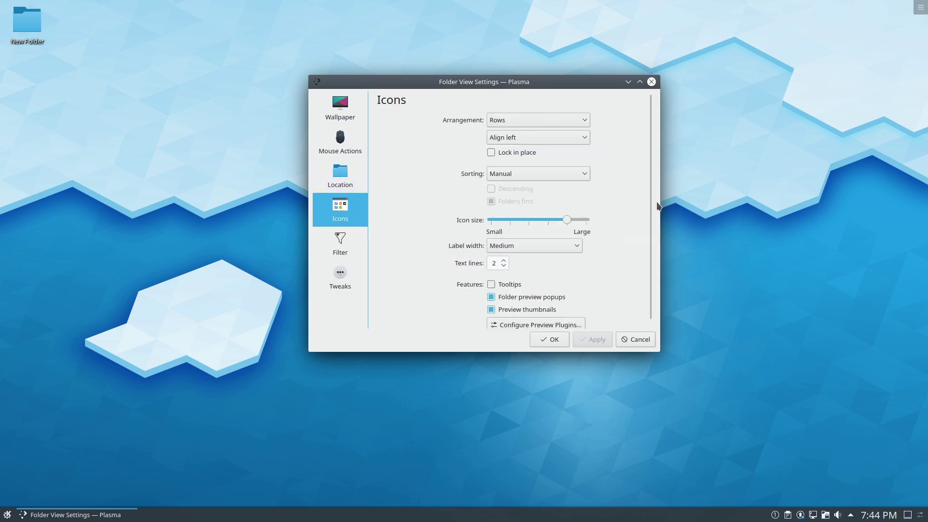
{"action": "scroll", "coordinate": [647, 219], "scroll_direction": "down", "scroll_amount": 1}
{"action": "scroll", "coordinate": [656, 254], "scroll_direction": "up", "scroll_amount": 1}
{"action": "left_click", "coordinate": [354, 177]}
{"action": "left_click", "coordinate": [339, 146]}
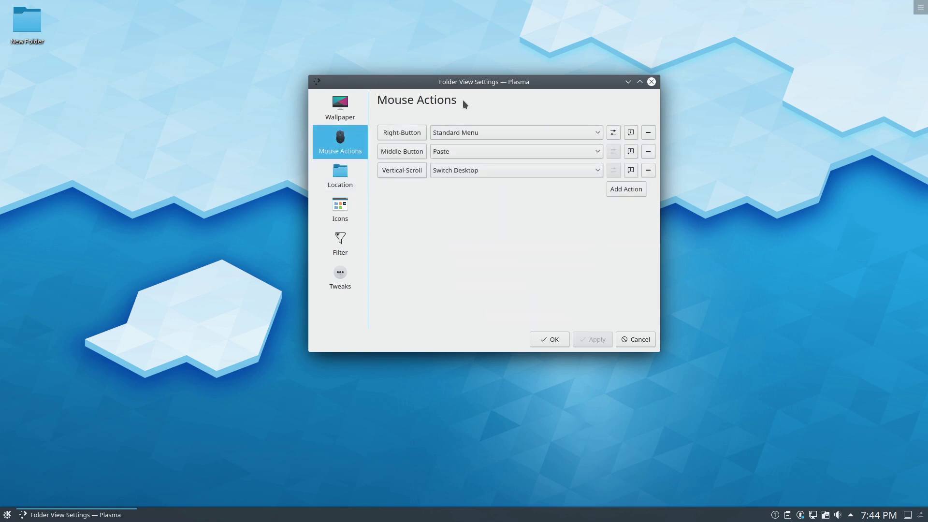
{"action": "left_click", "coordinate": [651, 82]}
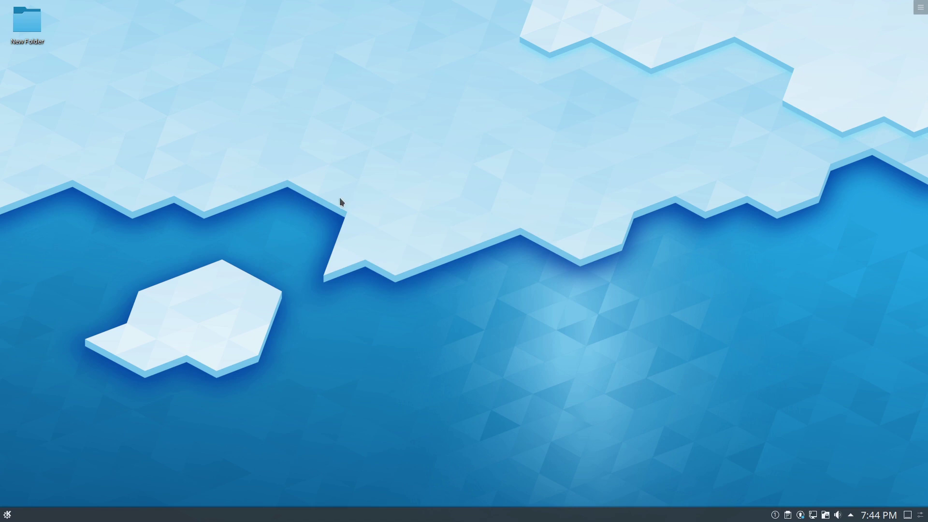
Open System Settings and compare the Breeze, Breeze Dark and Kubuntu Look and Feel themes with the current application launcher.
{"action": "left_click", "coordinate": [7, 514]}
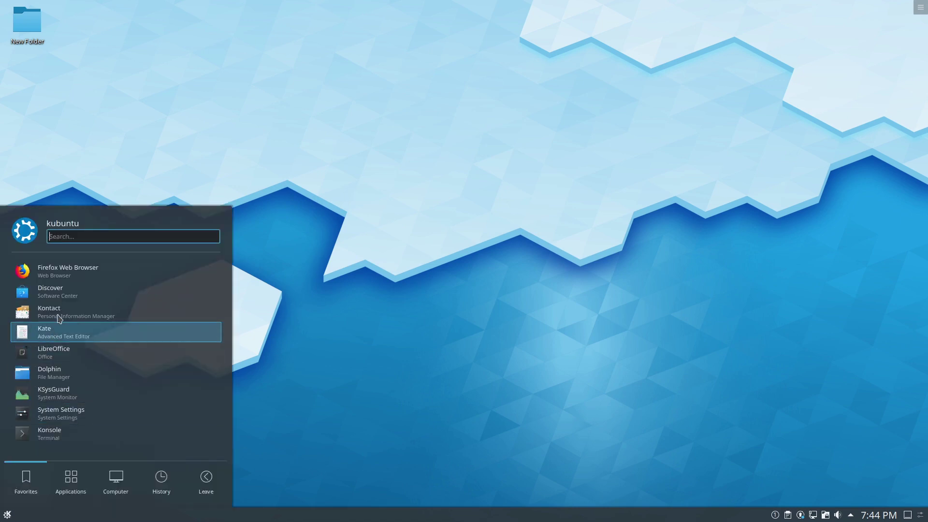
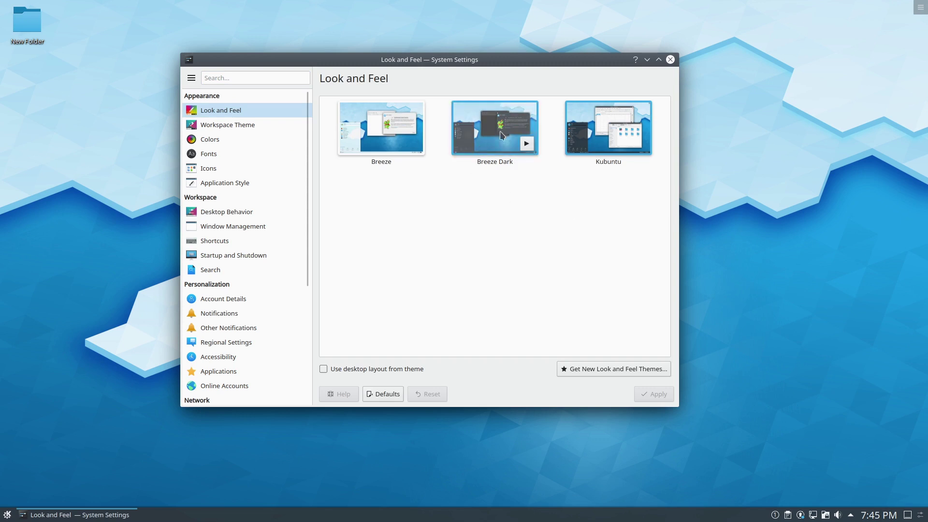
{"action": "mouse_move", "coordinate": [601, 141]}
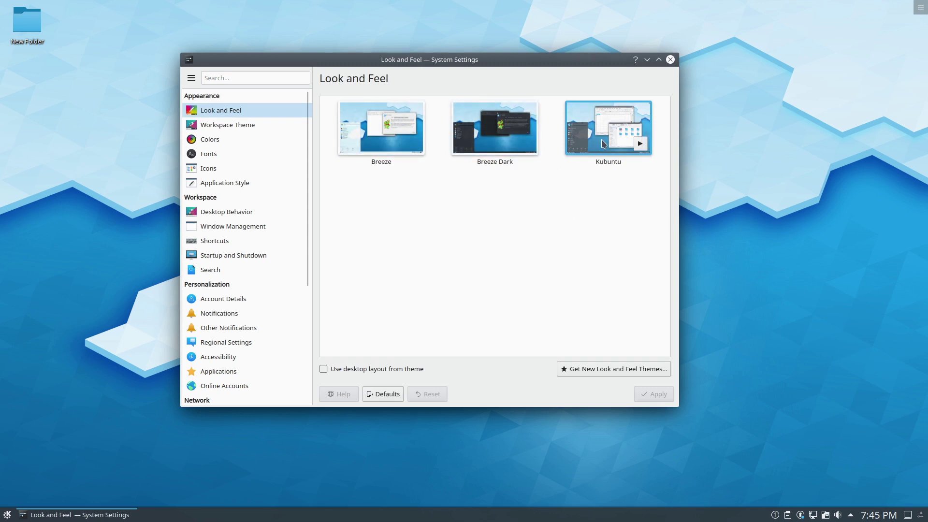
{"action": "left_click", "coordinate": [5, 515]}
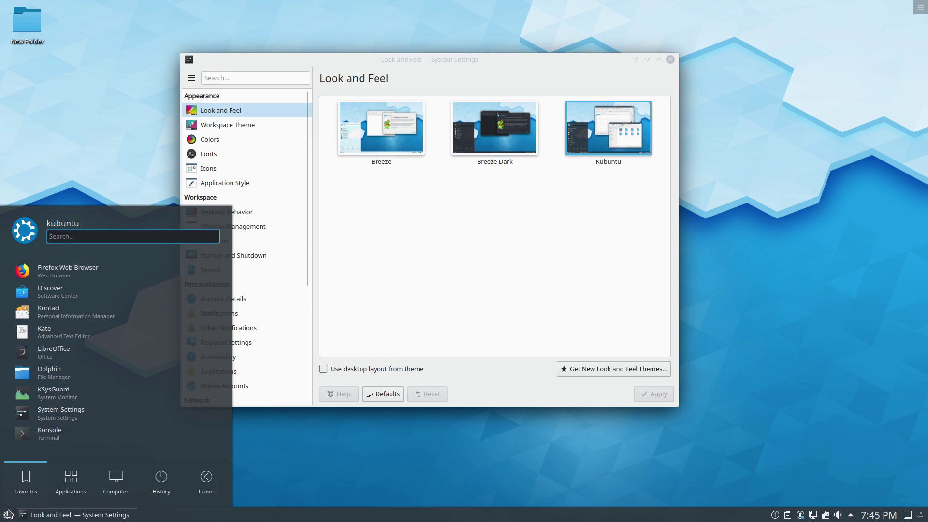
{"action": "left_click", "coordinate": [7, 514]}
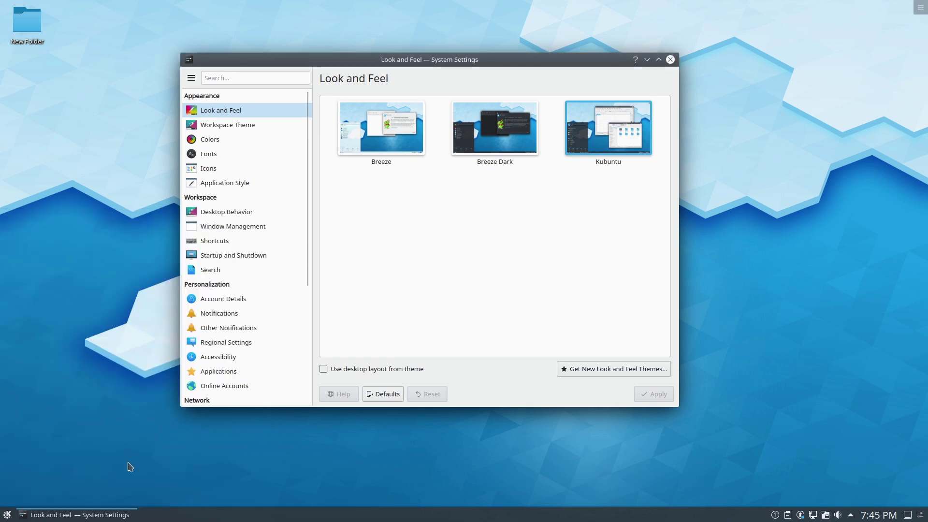
{"action": "mouse_move", "coordinate": [390, 124]}
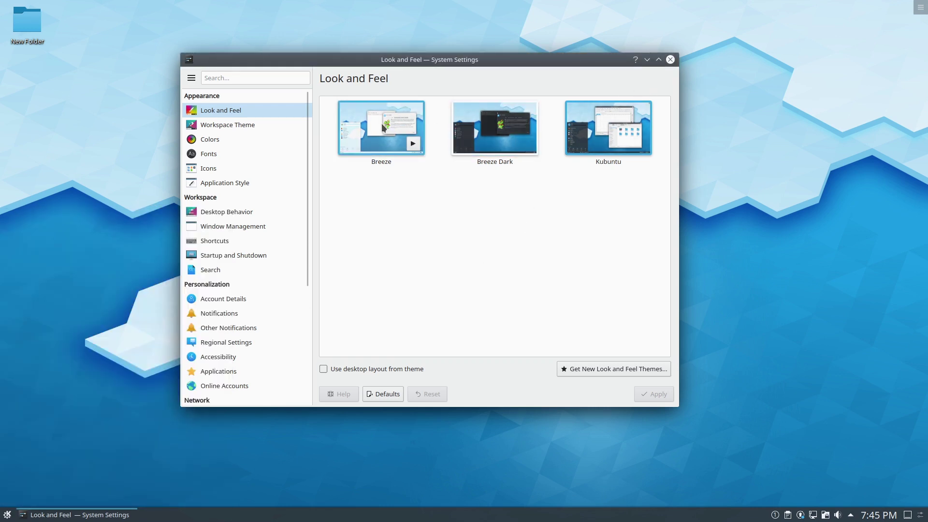
Examine the Plasma themes available under Workspace Theme and return to the main settings list.
{"action": "left_click", "coordinate": [227, 124]}
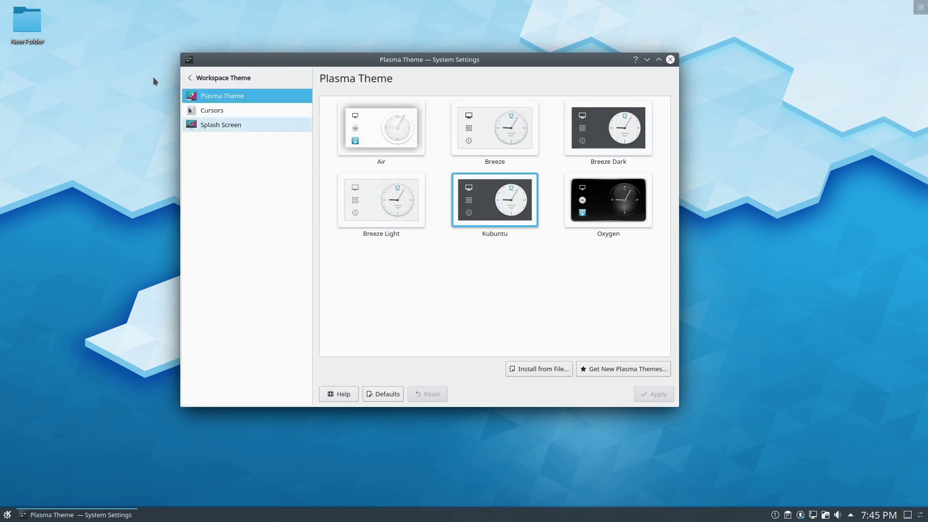
{"action": "left_click", "coordinate": [186, 81]}
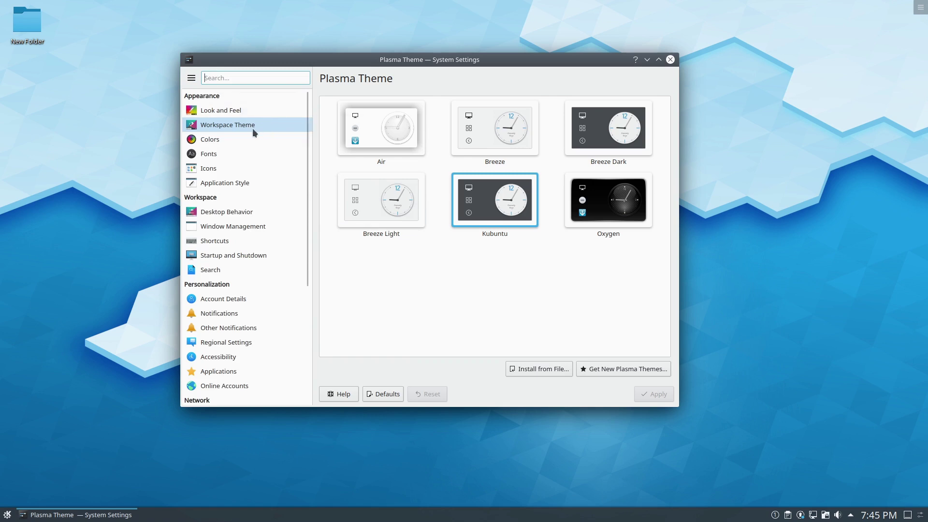
{"action": "left_click", "coordinate": [252, 129]}
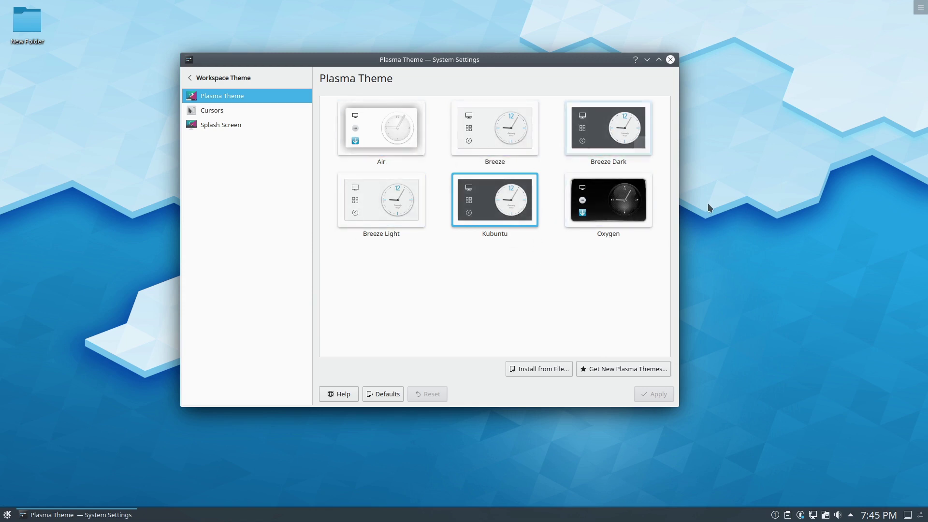
{"action": "left_click", "coordinate": [200, 86]}
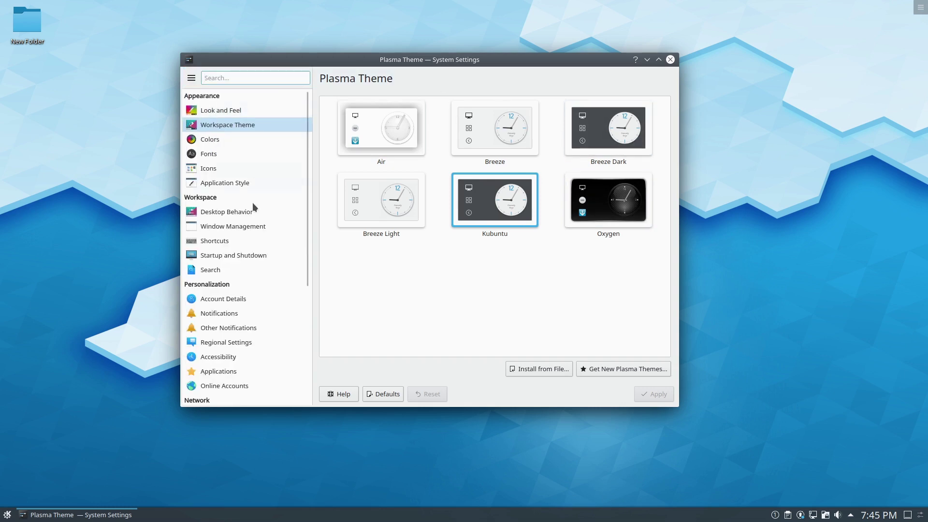
Search the system settings for "desktop", look over the matching categories and clear the search.
{"action": "type", "text": "desktop"}
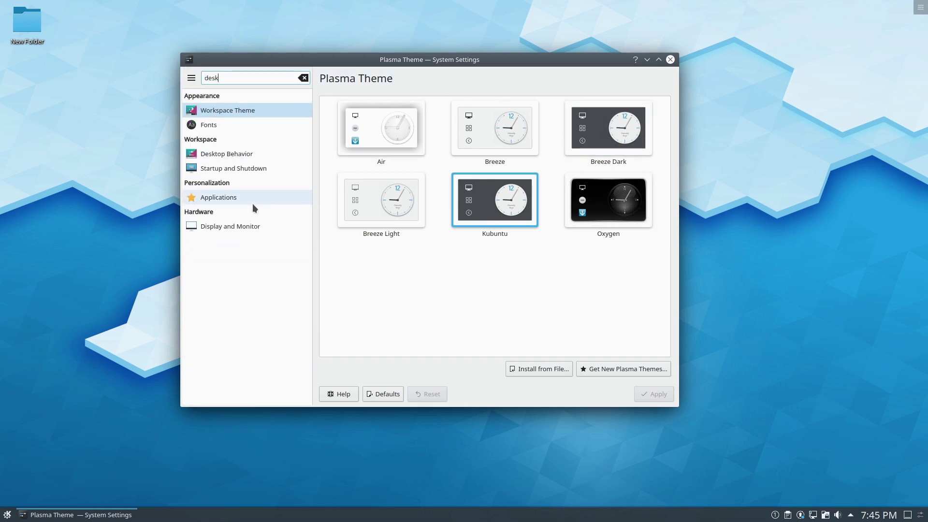
{"action": "mouse_move", "coordinate": [242, 155]}
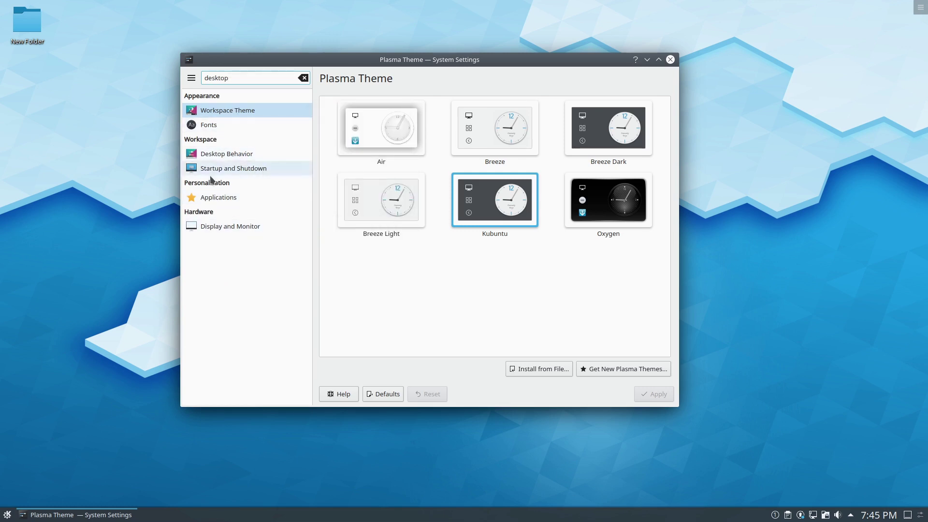
{"action": "left_click", "coordinate": [303, 78]}
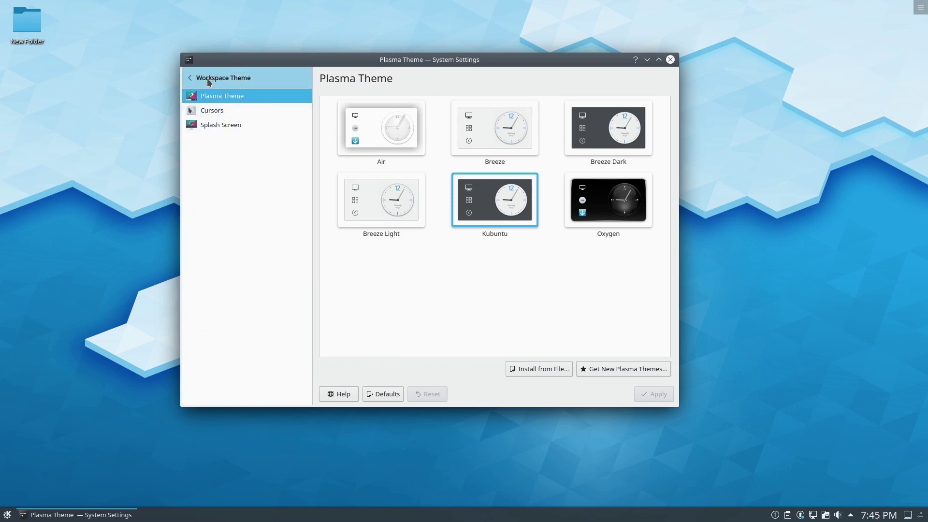
Close System Settings and look over the desktop's context options, including Icons, Activities, Add Panel and Open with Dolphin.
{"action": "left_click", "coordinate": [670, 60]}
{"action": "right_click", "coordinate": [412, 190]}
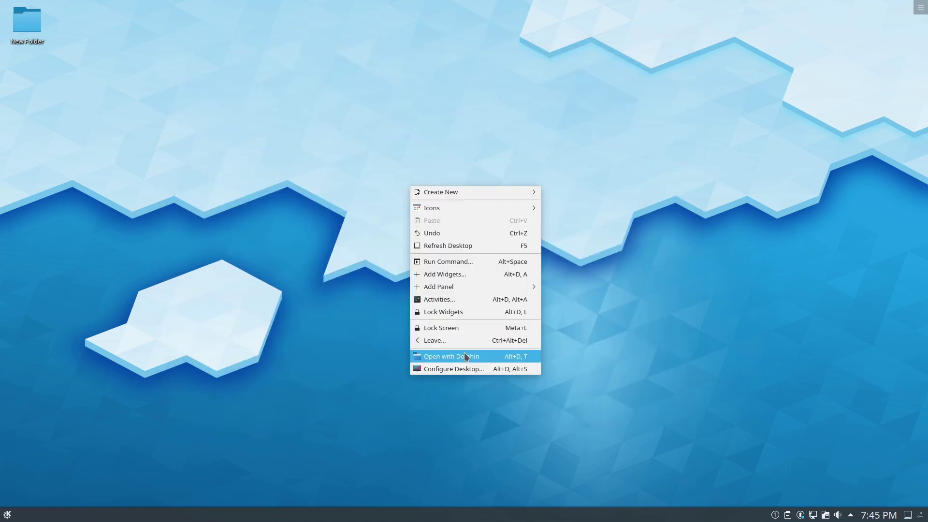
{"action": "mouse_move", "coordinate": [454, 209]}
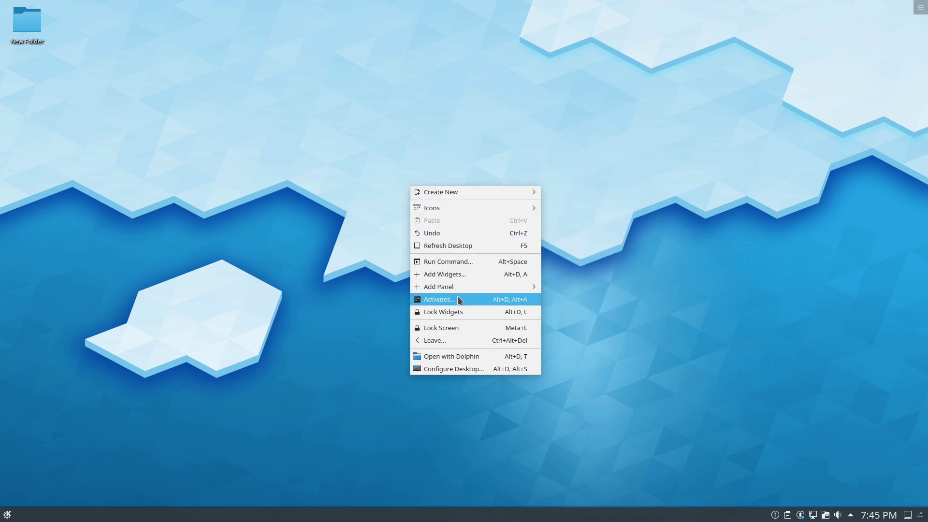
{"action": "mouse_move", "coordinate": [467, 287]}
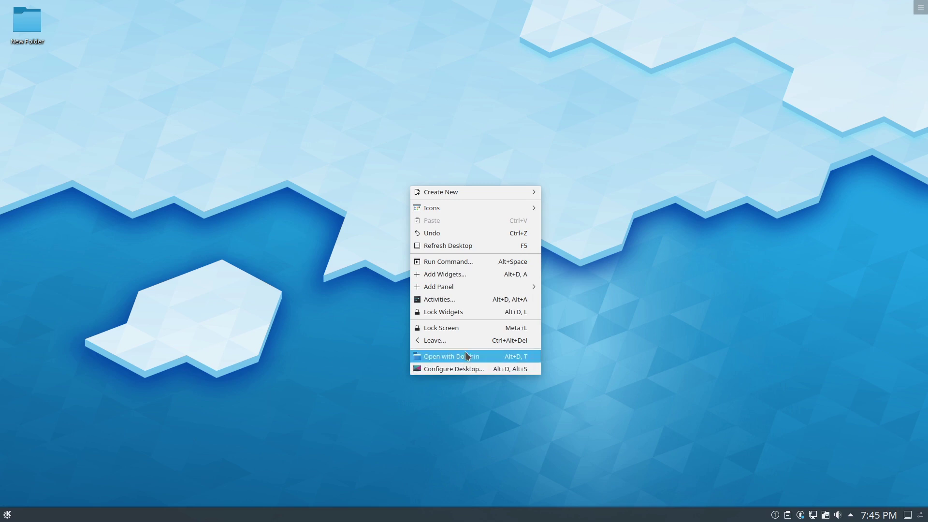
{"action": "left_click", "coordinate": [85, 465]}
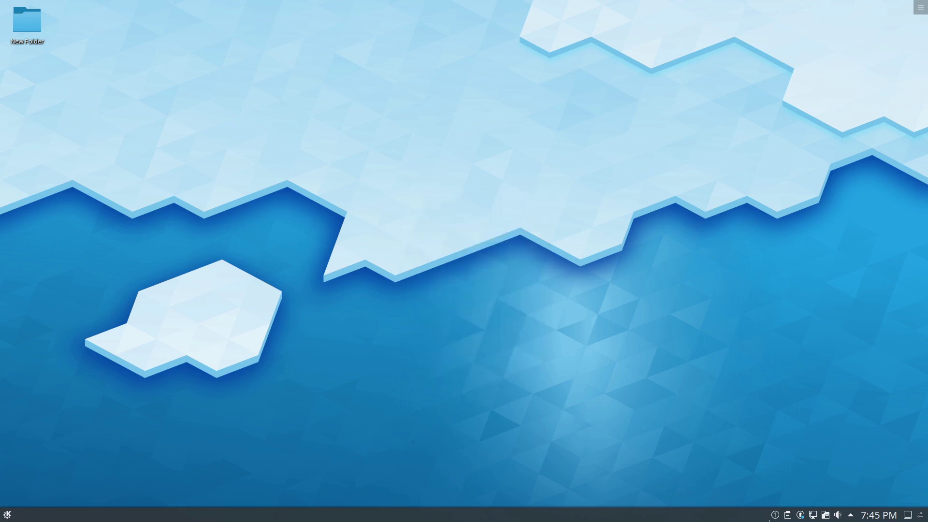
Examine the alternative widgets offered for the application launcher, leave the Application Launcher style in place and close it.
{"action": "left_click", "coordinate": [7, 515]}
{"action": "mouse_move", "coordinate": [53, 478]}
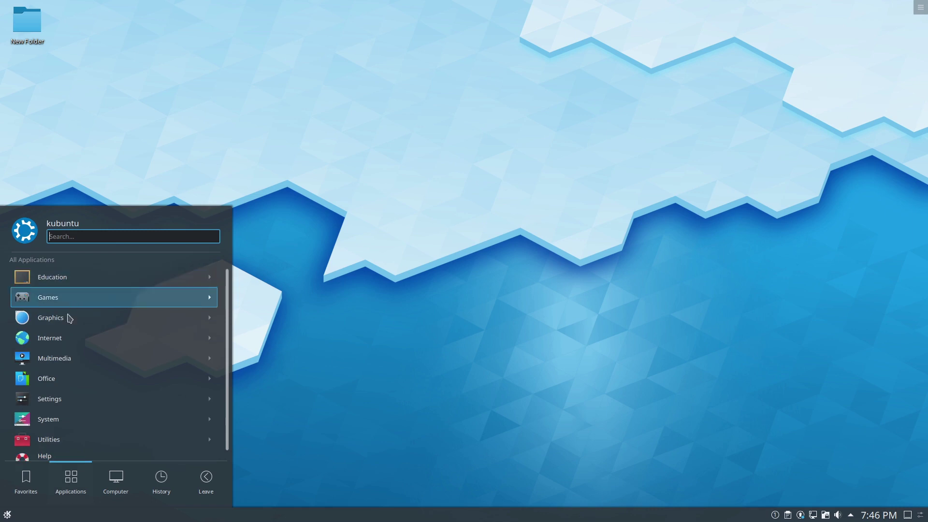
{"action": "right_click", "coordinate": [8, 516]}
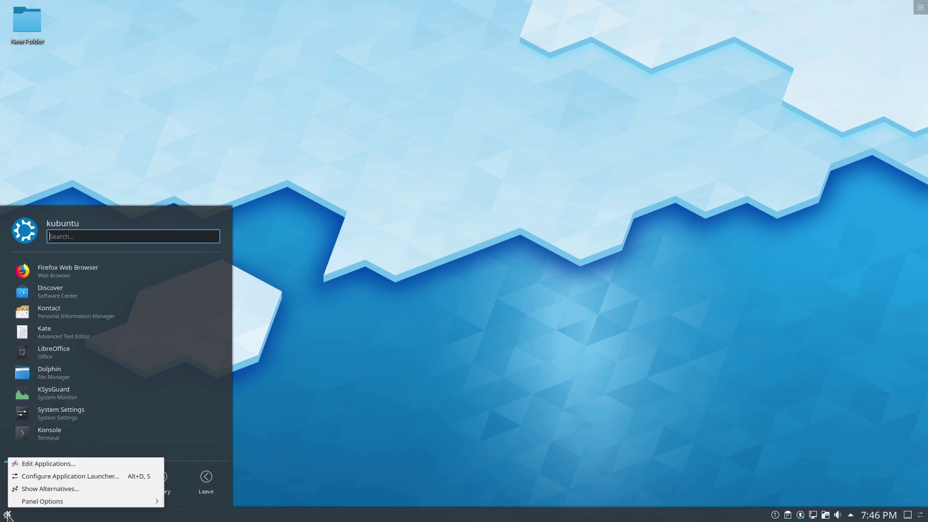
{"action": "left_click", "coordinate": [50, 489]}
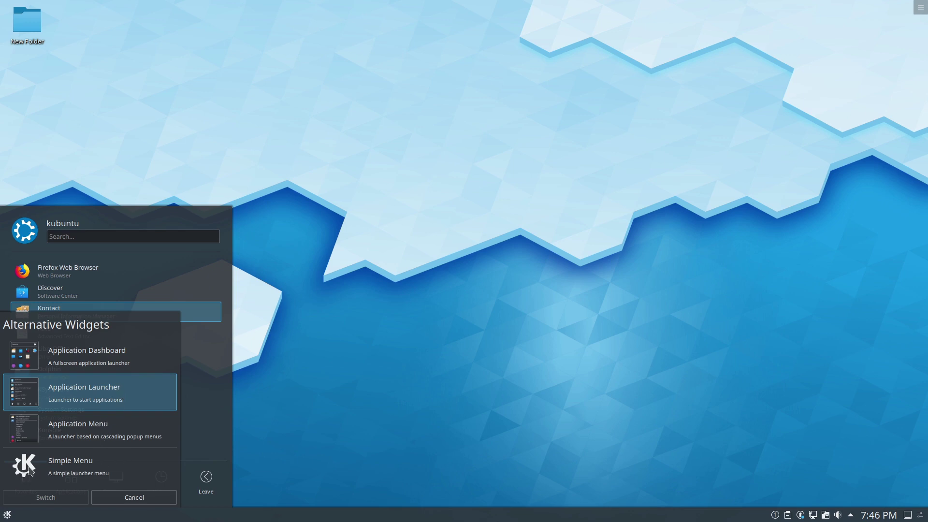
{"action": "left_click", "coordinate": [135, 497]}
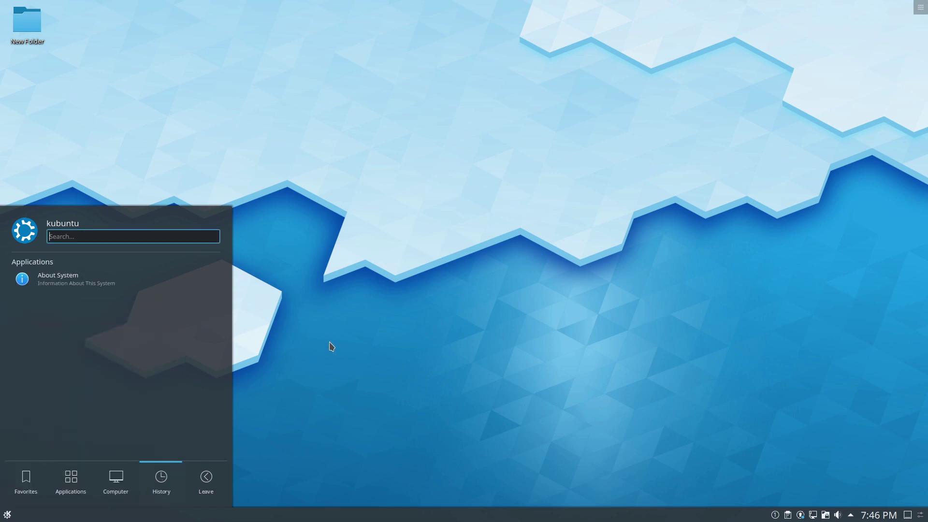
{"action": "left_click", "coordinate": [331, 346]}
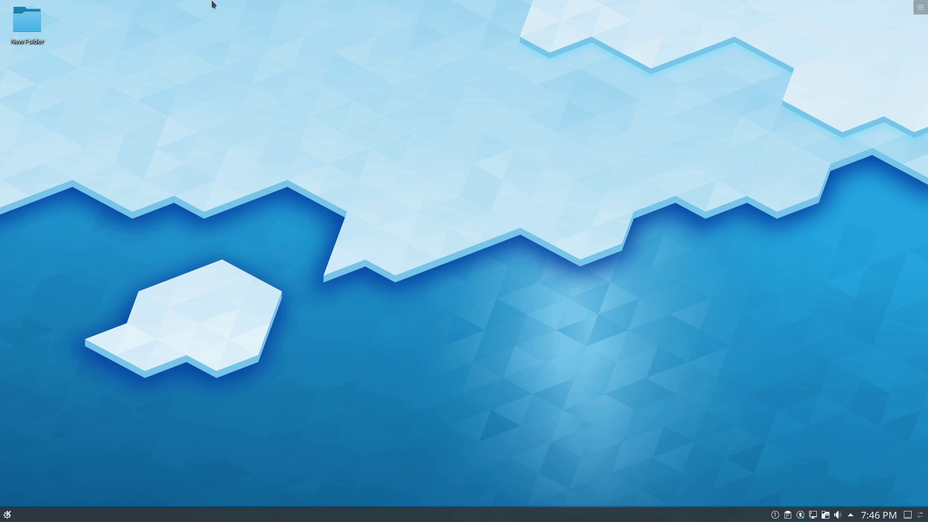
Browse the Education, Games and Graphics categories among all applications in the launcher.
{"action": "left_click", "coordinate": [8, 514]}
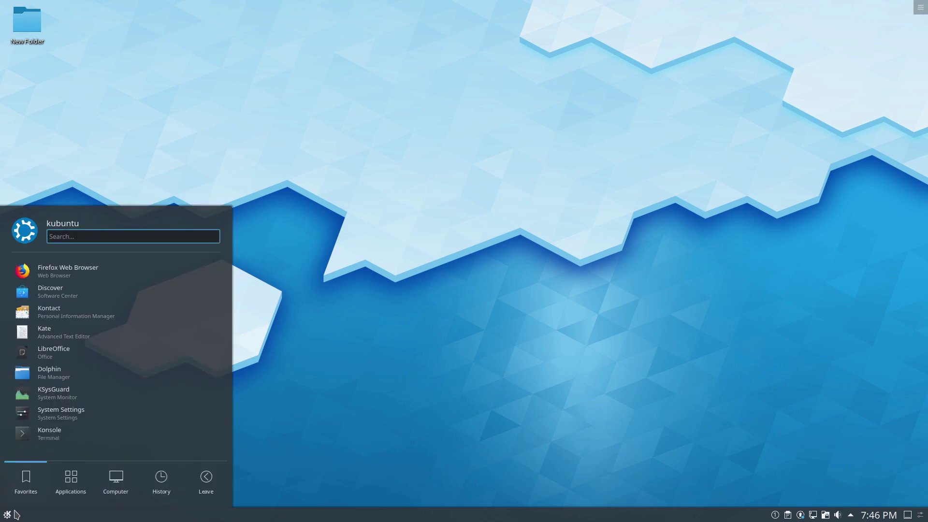
{"action": "left_click", "coordinate": [58, 486]}
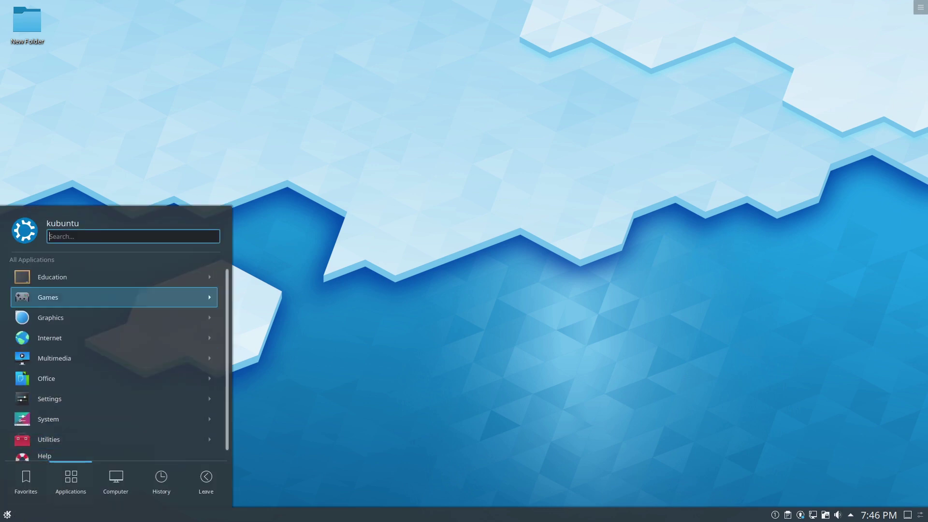
{"action": "left_click", "coordinate": [184, 277]}
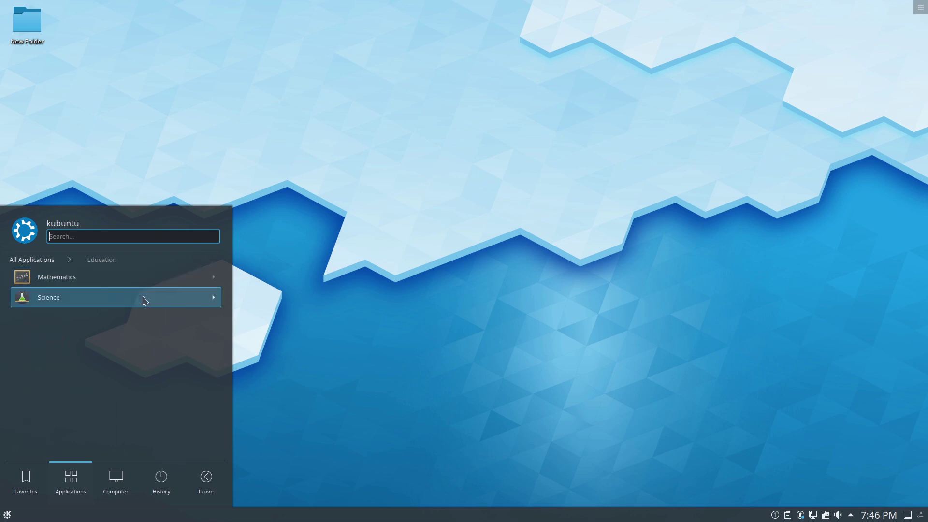
{"action": "left_click", "coordinate": [46, 260]}
{"action": "left_click", "coordinate": [72, 298]}
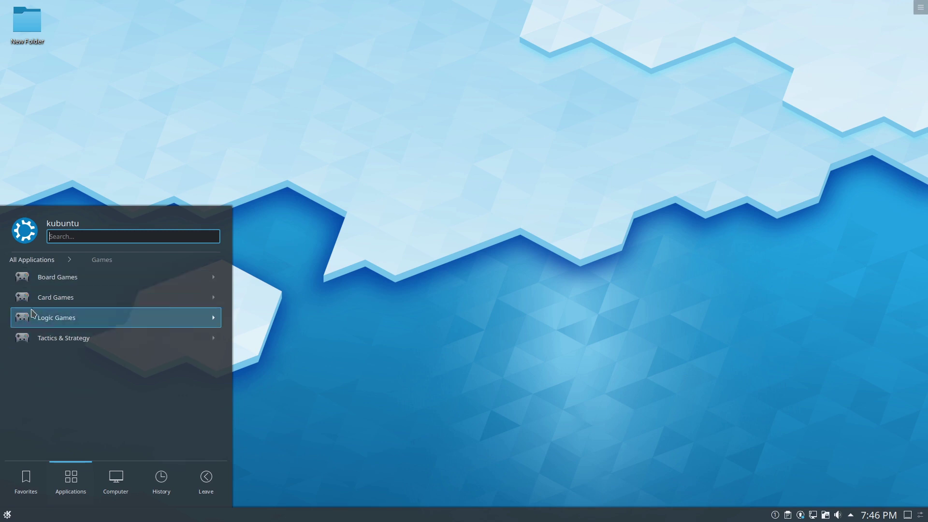
{"action": "left_click", "coordinate": [42, 260]}
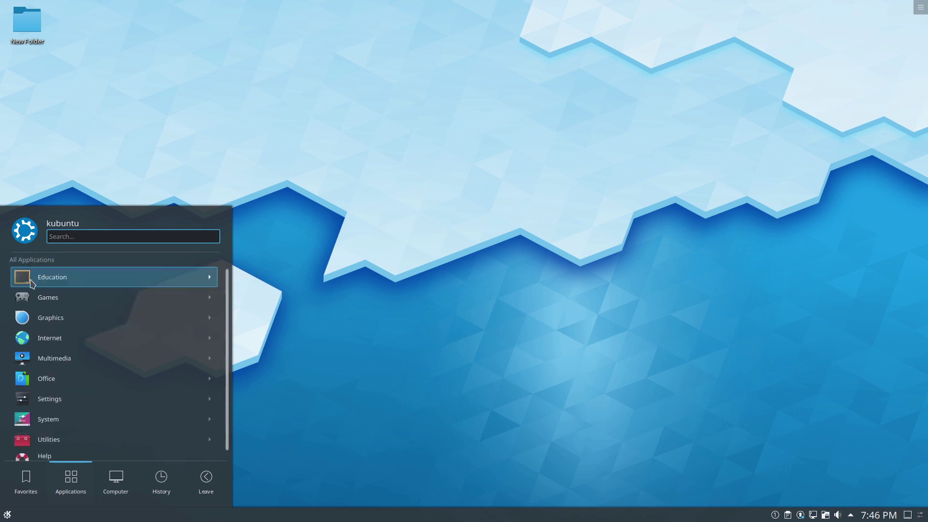
{"action": "left_click", "coordinate": [58, 318]}
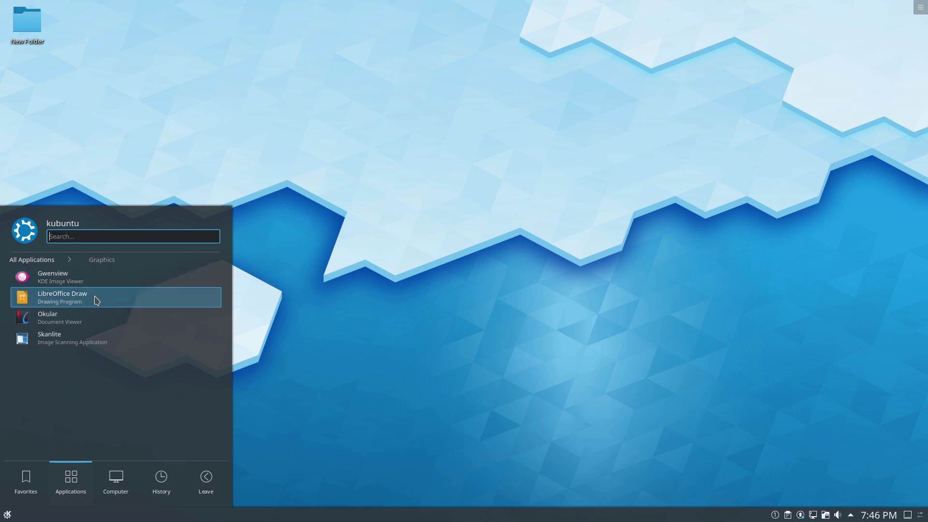
{"action": "left_click", "coordinate": [43, 259]}
Examine the bundled Internet and Multimedia applications and return to the full category list.
{"action": "left_click", "coordinate": [51, 338]}
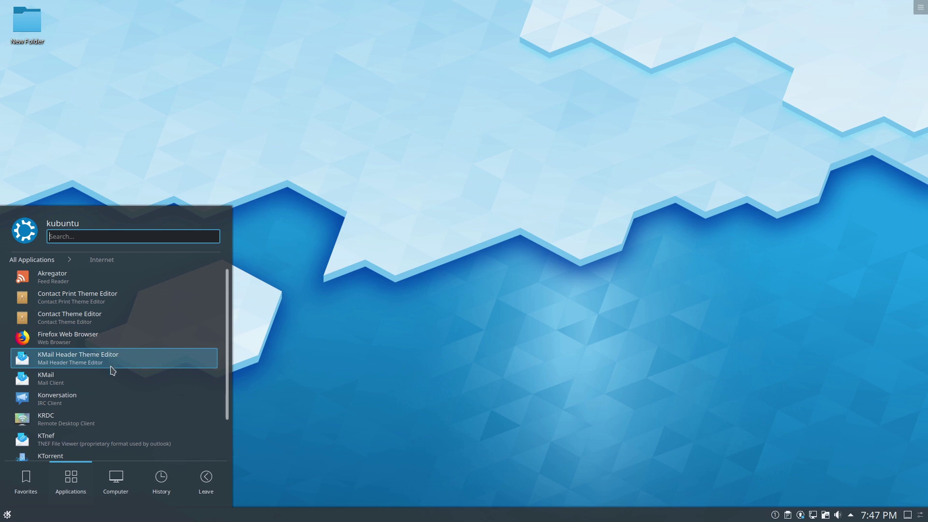
{"action": "scroll", "coordinate": [110, 377], "scroll_direction": "down", "scroll_amount": 1}
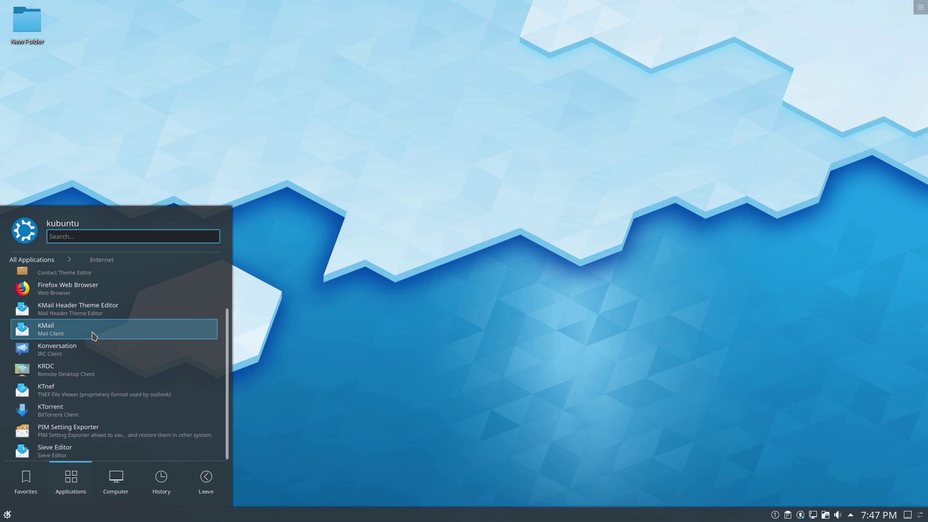
{"action": "left_click", "coordinate": [32, 259]}
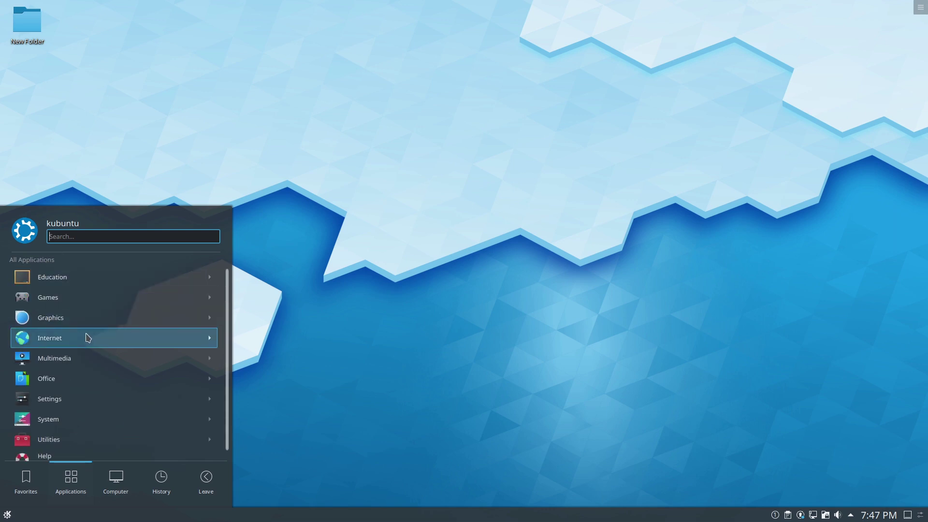
{"action": "left_click", "coordinate": [89, 357]}
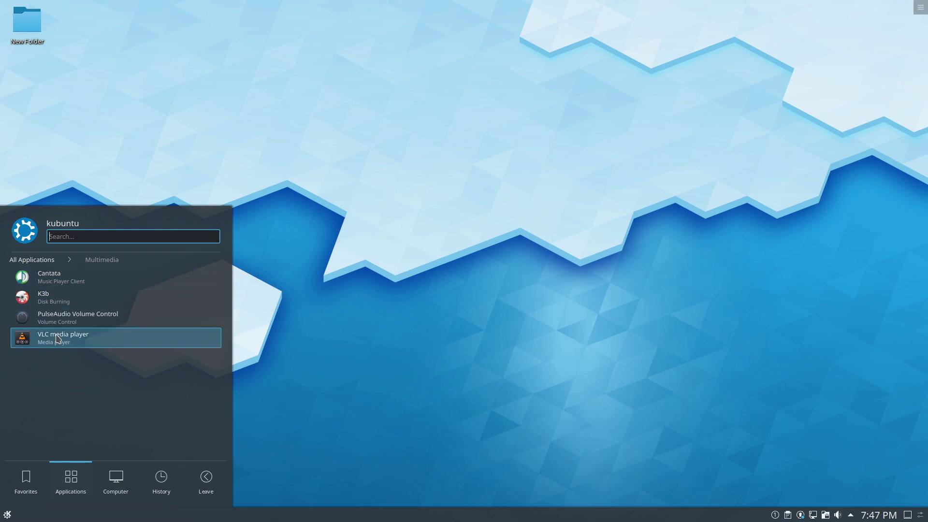
{"action": "left_click", "coordinate": [30, 260]}
Look through the Office applications, including the LibreOffice suite, and return to the category list.
{"action": "left_click", "coordinate": [87, 379]}
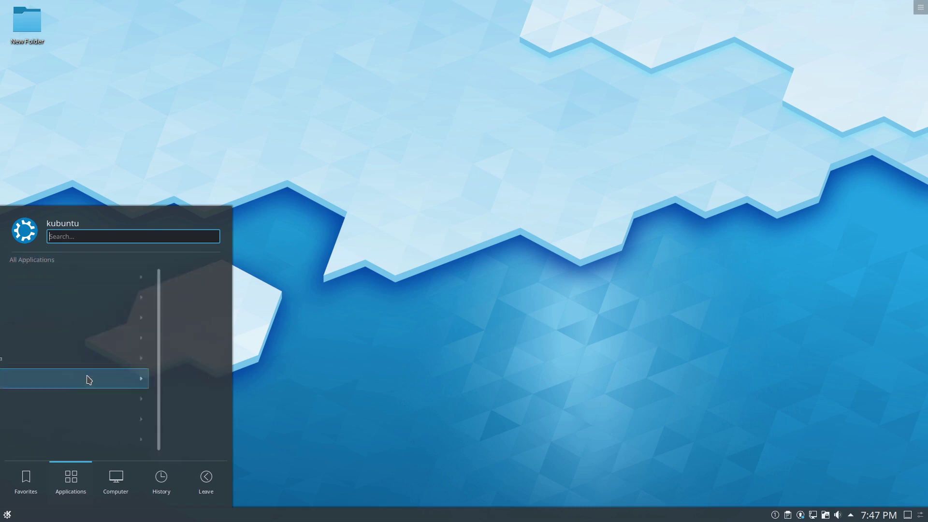
{"action": "scroll", "coordinate": [96, 372], "scroll_direction": "down", "scroll_amount": 2}
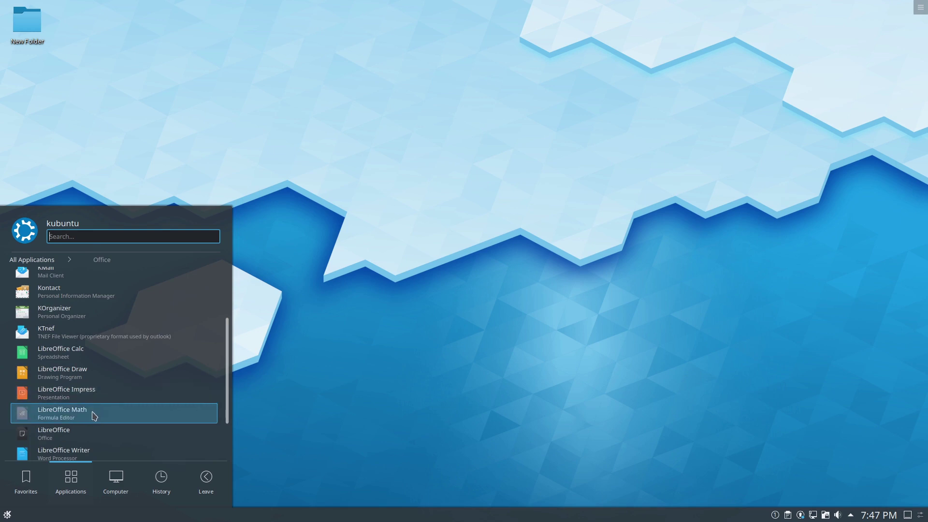
{"action": "scroll", "coordinate": [114, 333], "scroll_direction": "up", "scroll_amount": 2}
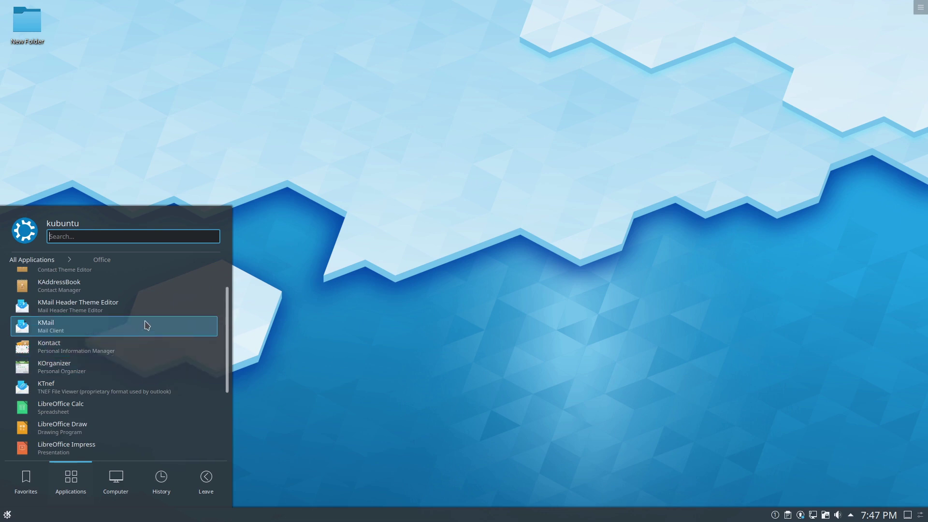
{"action": "scroll", "coordinate": [62, 289], "scroll_direction": "up", "scroll_amount": 2}
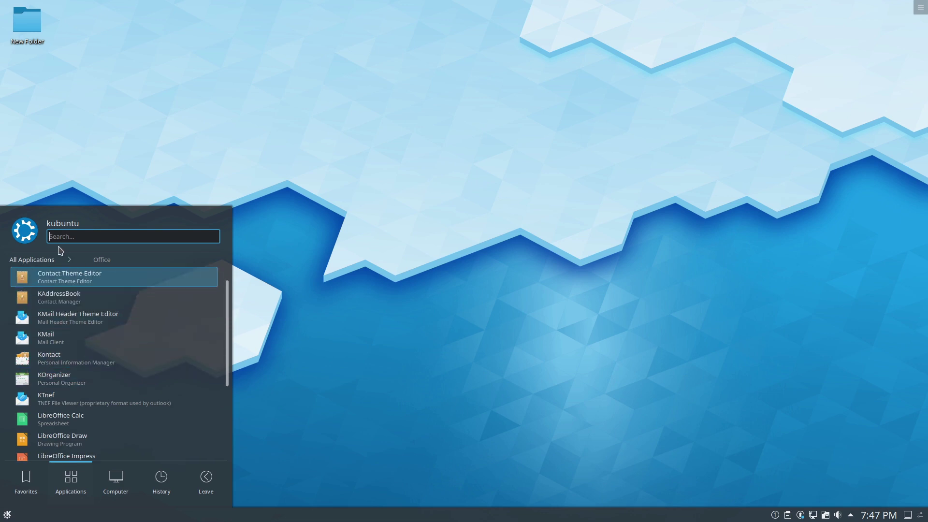
{"action": "left_click", "coordinate": [32, 260]}
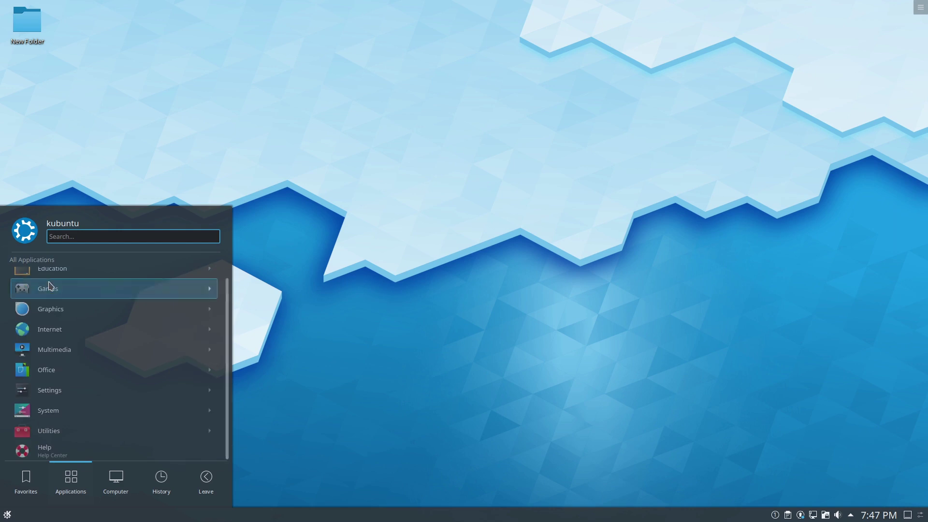
Examine the Settings and Utilities applications, and close the application launcher.
{"action": "left_click", "coordinate": [76, 390]}
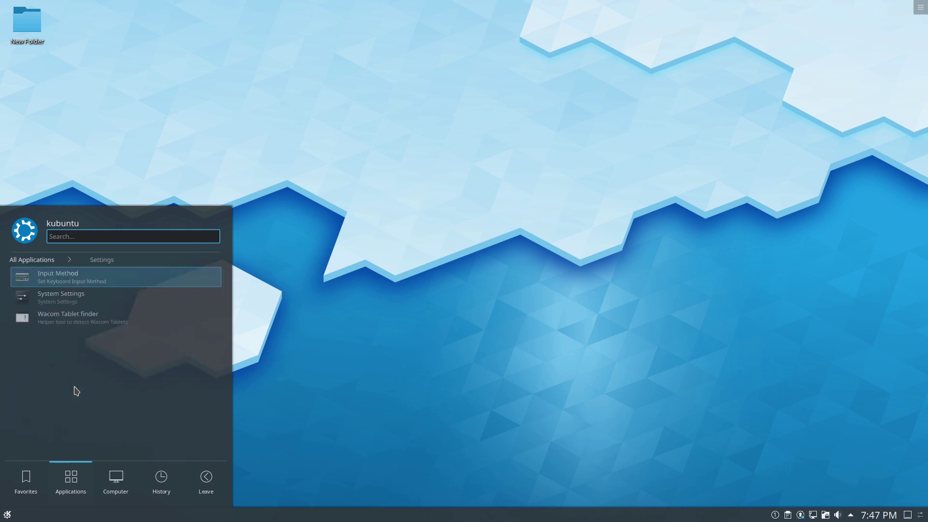
{"action": "left_click", "coordinate": [42, 262]}
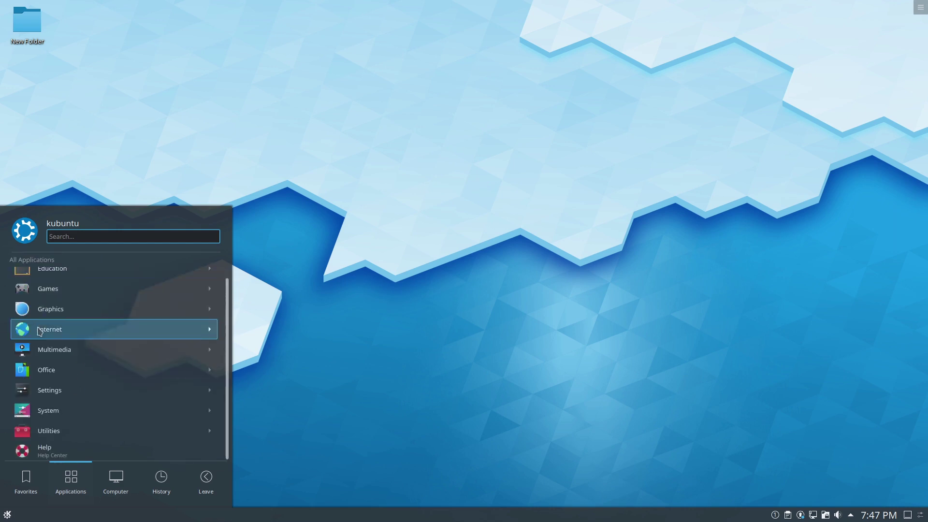
{"action": "left_click", "coordinate": [52, 430]}
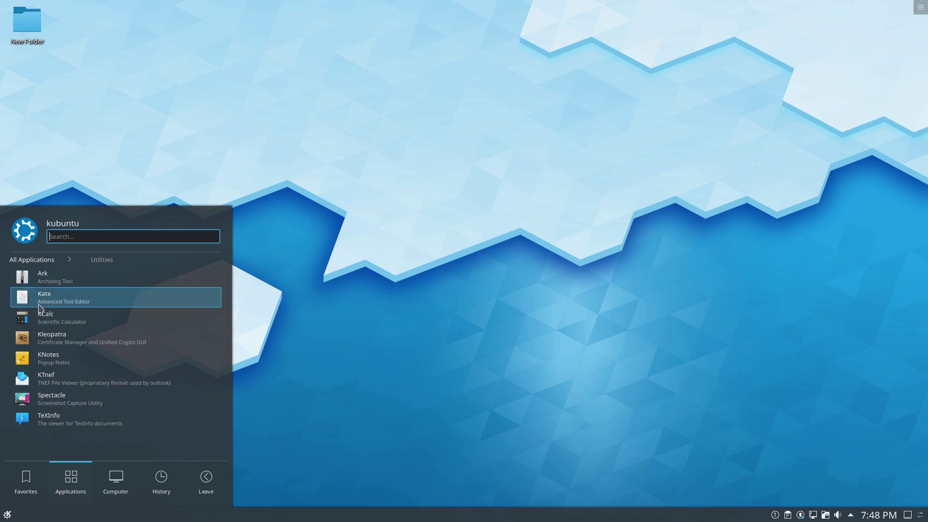
{"action": "left_click", "coordinate": [39, 260]}
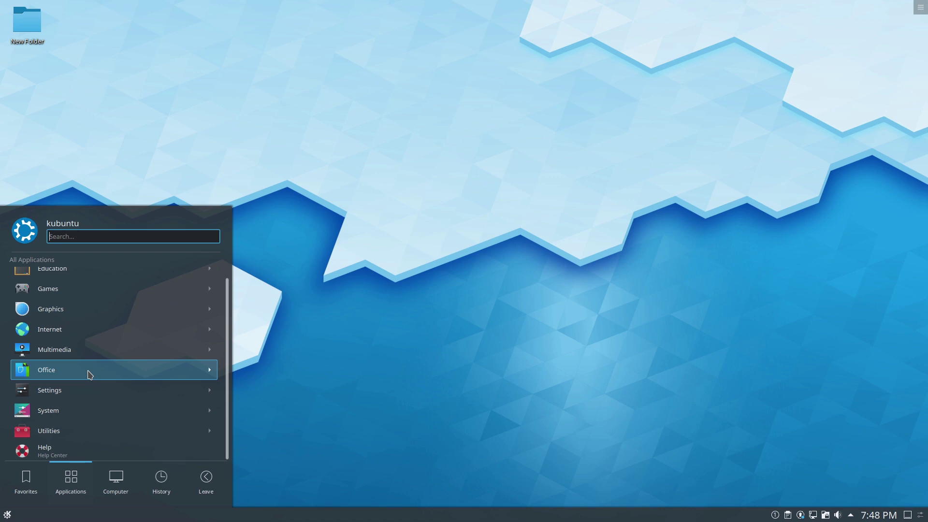
{"action": "scroll", "coordinate": [121, 321], "scroll_direction": "up", "scroll_amount": 1}
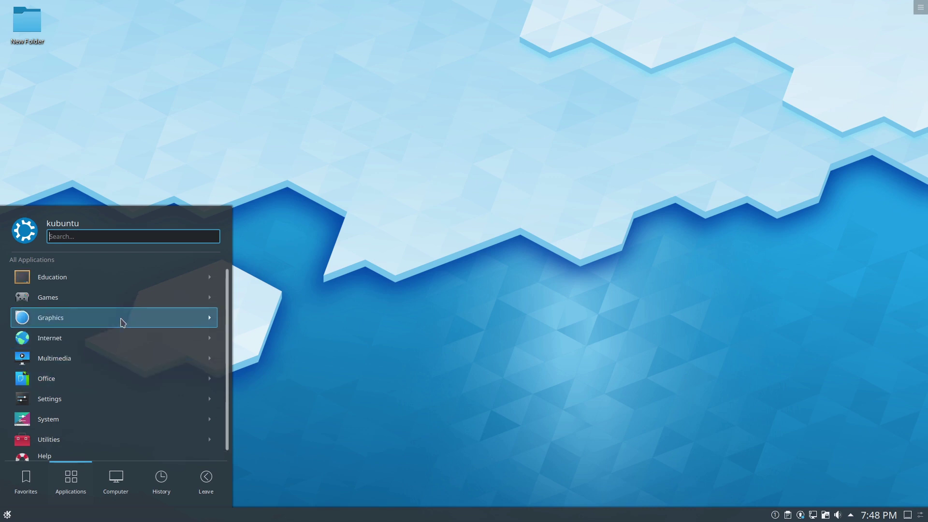
{"action": "left_click", "coordinate": [500, 180]}
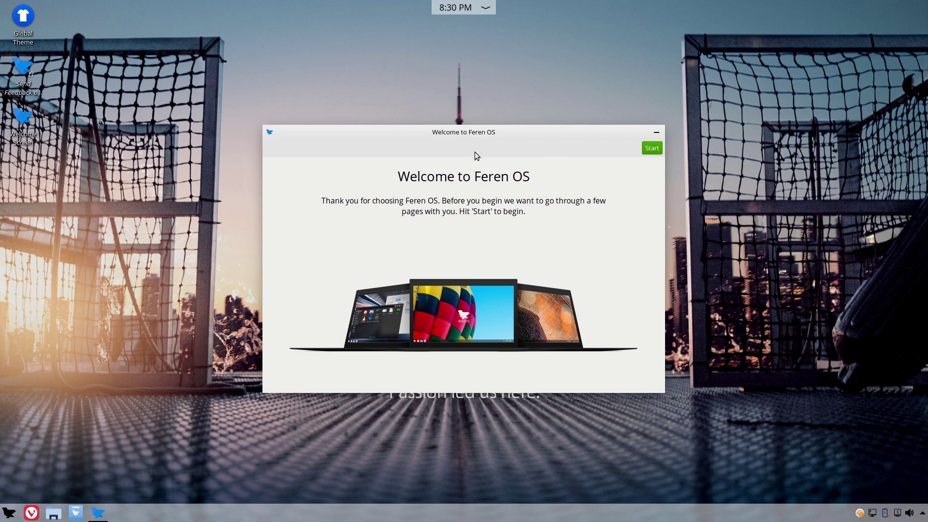
Advance the Feren OS welcome wizard to the Look and Feel choices, apply the Redmond Layout and view its application menu.
{"action": "left_click", "coordinate": [651, 148]}
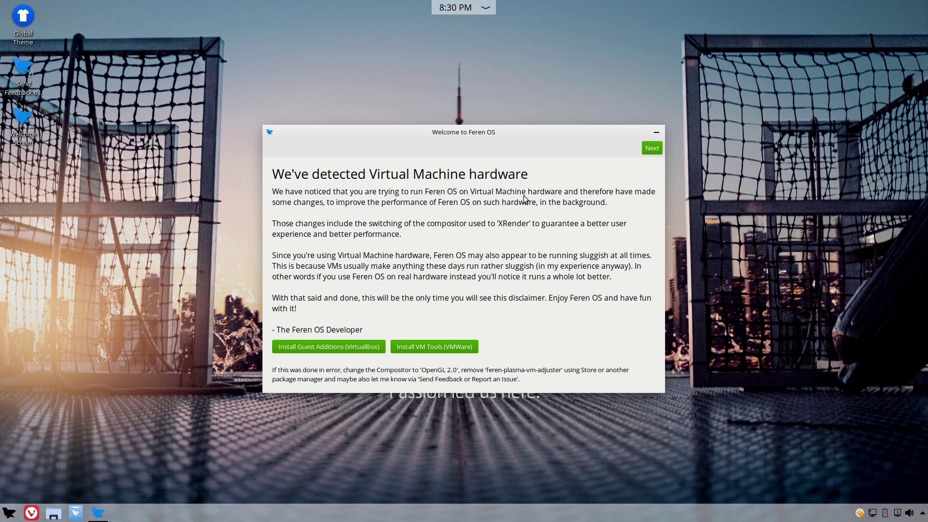
{"action": "left_click", "coordinate": [651, 148]}
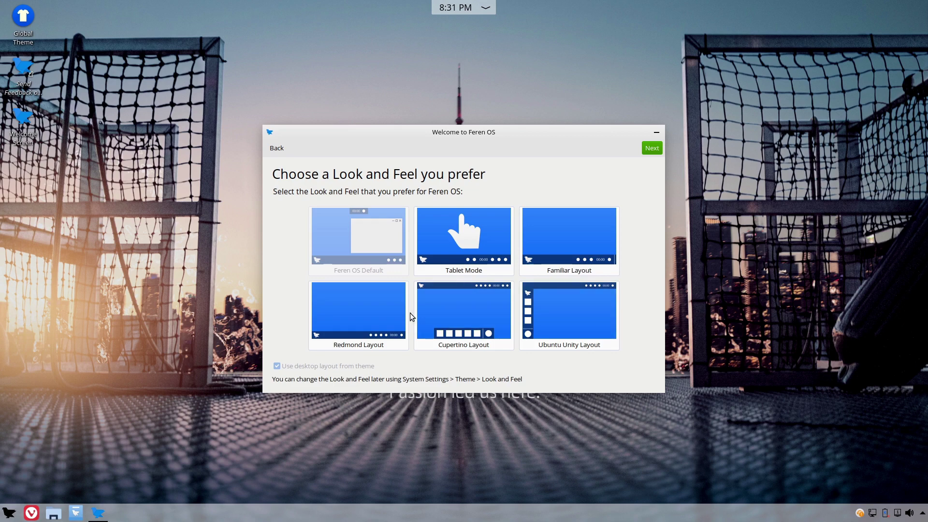
{"action": "left_click", "coordinate": [352, 318]}
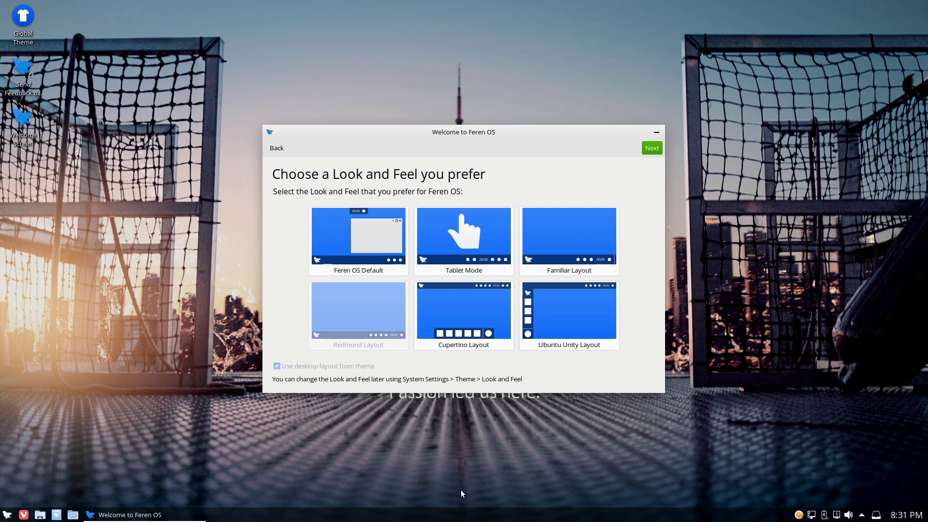
{"action": "left_click", "coordinate": [14, 516]}
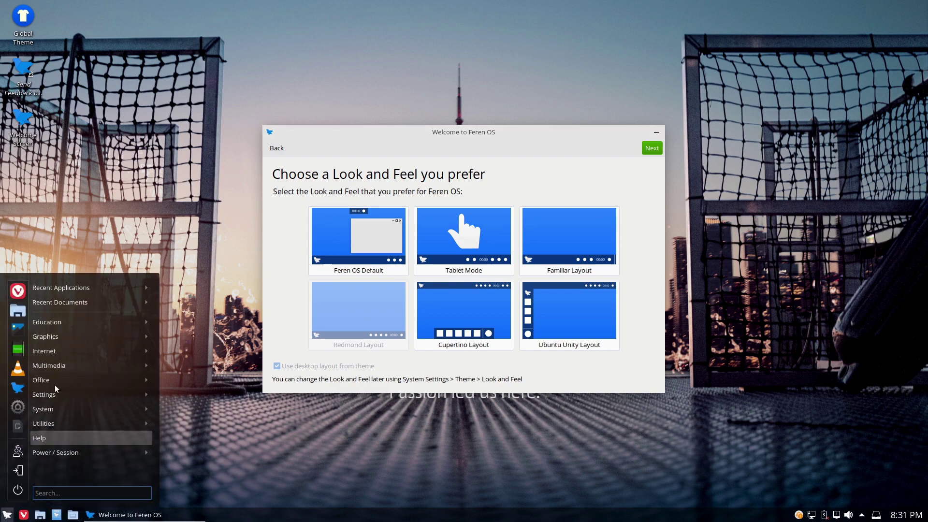
{"action": "mouse_move", "coordinate": [74, 321]}
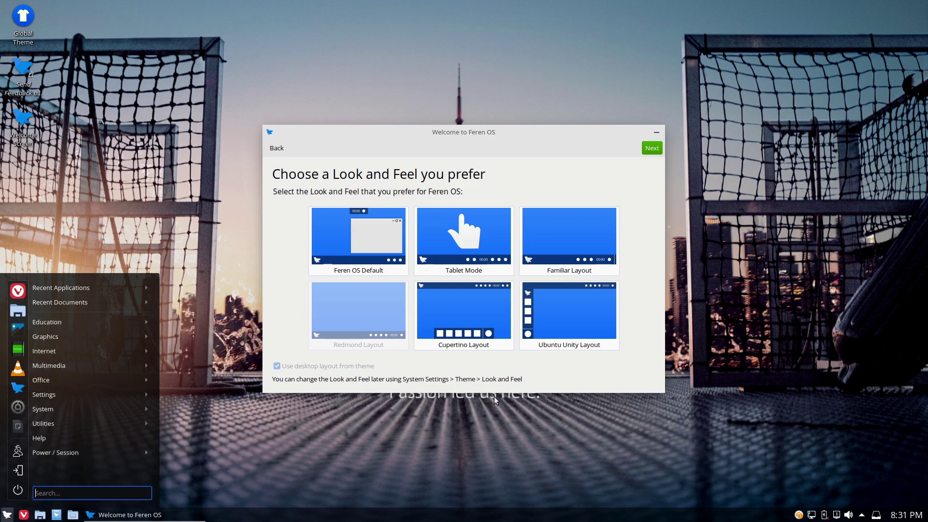
Apply the Tablet Mode layout, and view and close its application menu.
{"action": "left_click", "coordinate": [473, 228]}
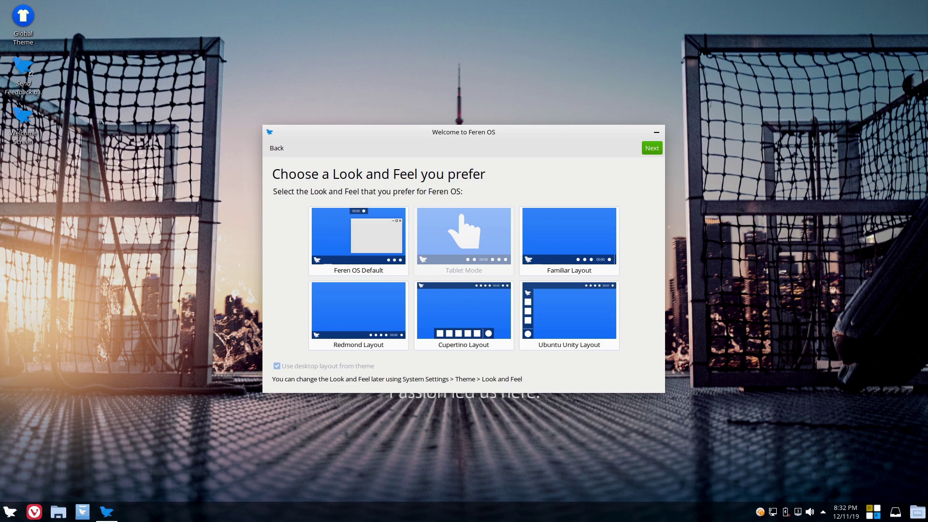
{"action": "left_click", "coordinate": [14, 512]}
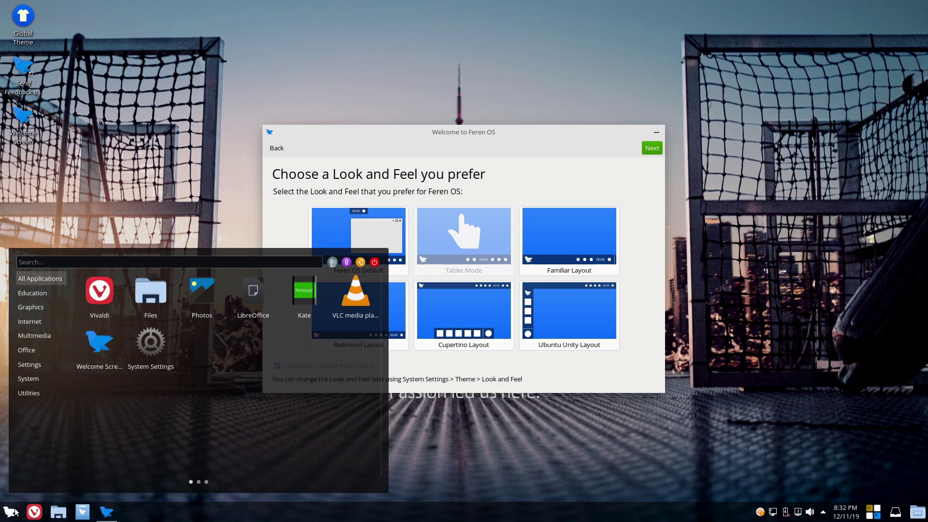
{"action": "left_click", "coordinate": [15, 511]}
Apply the Familiar Layout, look through the tiles in its application menu, and close the menu.
{"action": "left_click", "coordinate": [574, 239]}
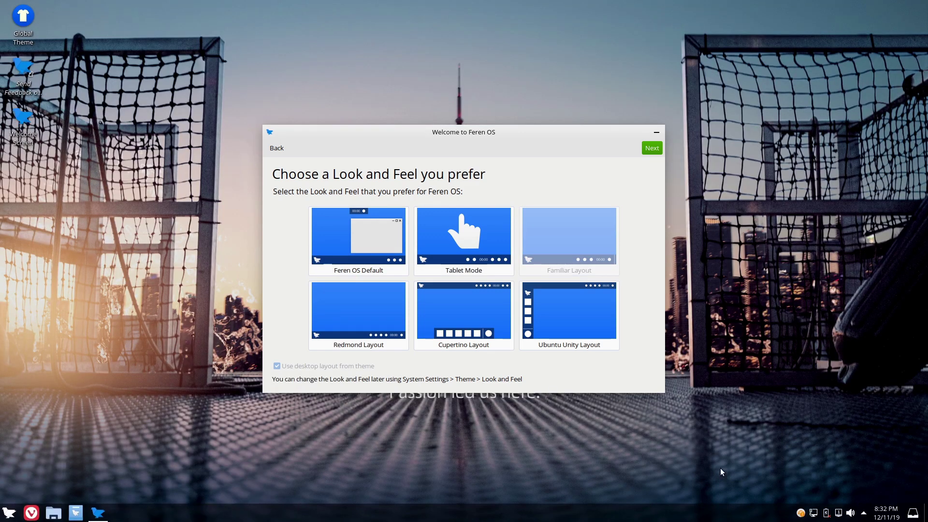
{"action": "left_click", "coordinate": [10, 512]}
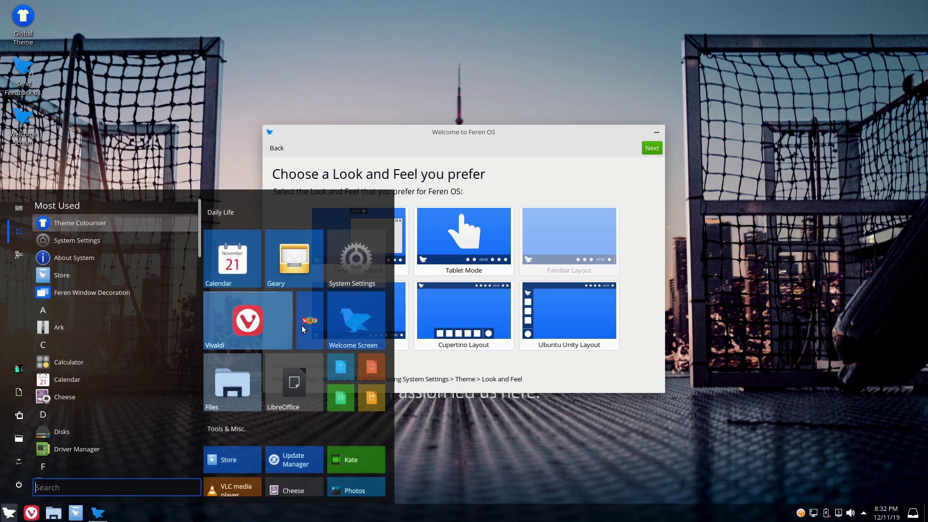
{"action": "scroll", "coordinate": [295, 463], "scroll_direction": "down", "scroll_amount": 1}
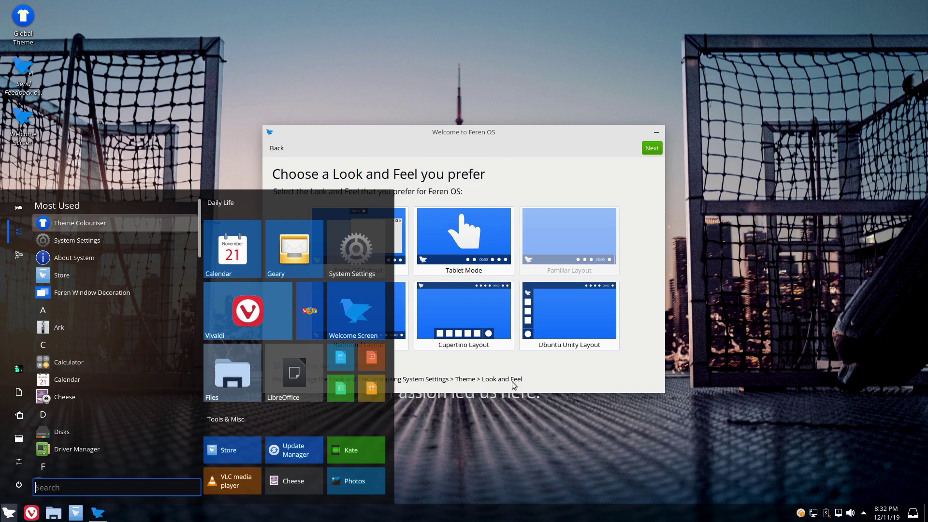
{"action": "left_click", "coordinate": [549, 423]}
Try out the Cupertino Layout and the Ubuntu Unity Layout.
{"action": "left_click", "coordinate": [486, 314]}
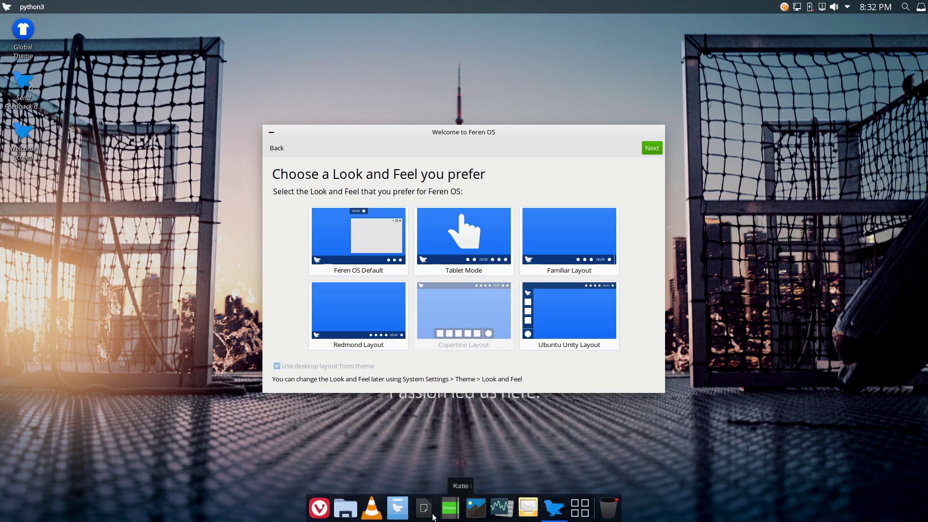
{"action": "left_click", "coordinate": [599, 295]}
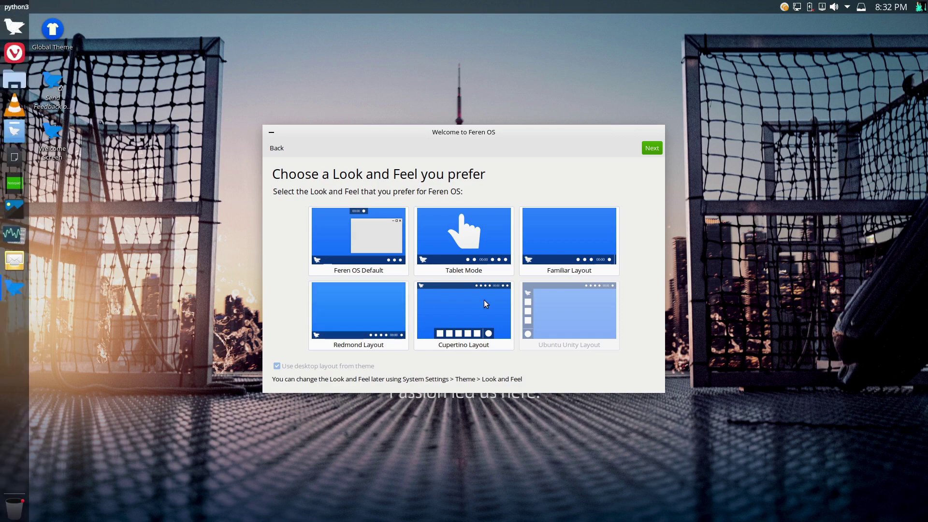
Apply the Feren OS Default layout and check the System category in its application menu.
{"action": "left_click", "coordinate": [347, 241]}
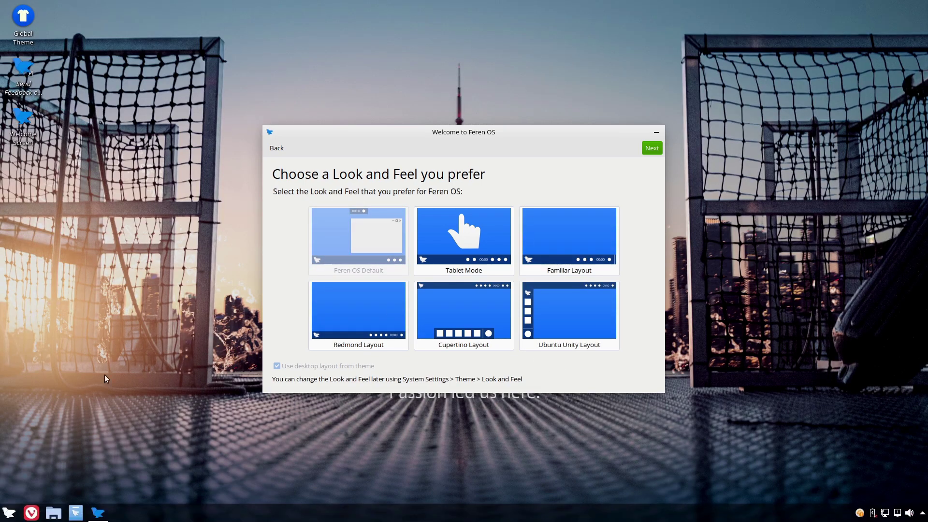
{"action": "left_click", "coordinate": [9, 513]}
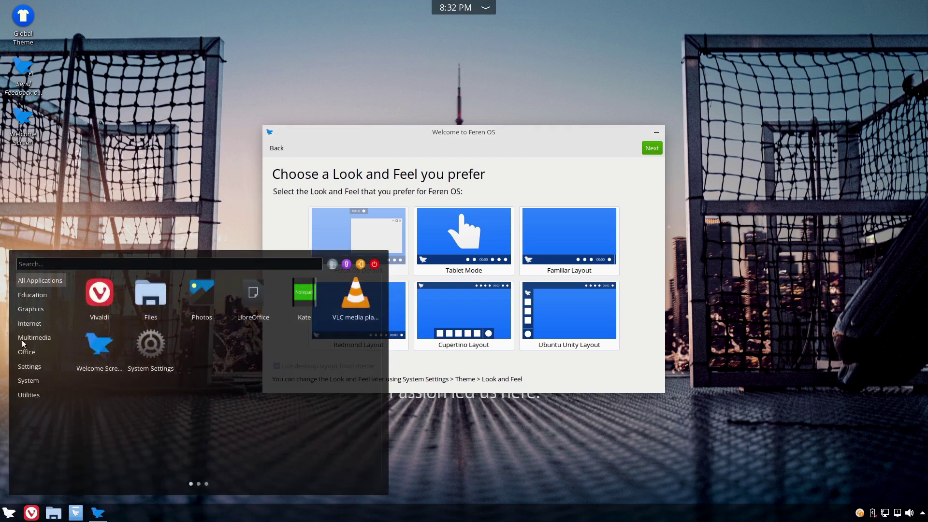
{"action": "mouse_move", "coordinate": [28, 380]}
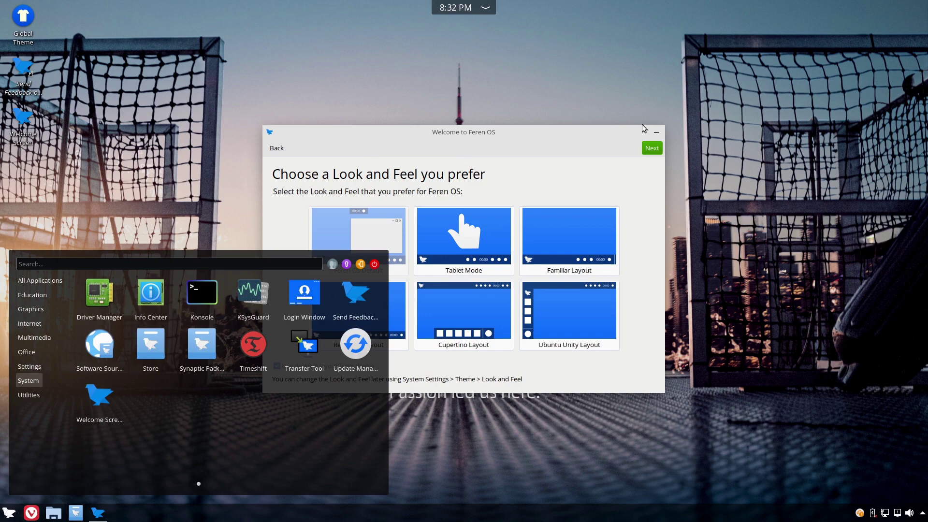
{"action": "left_click", "coordinate": [558, 136]}
Advance the wizard to the theme options, set the accent colour to grey, and check the application menu.
{"action": "left_click", "coordinate": [651, 148]}
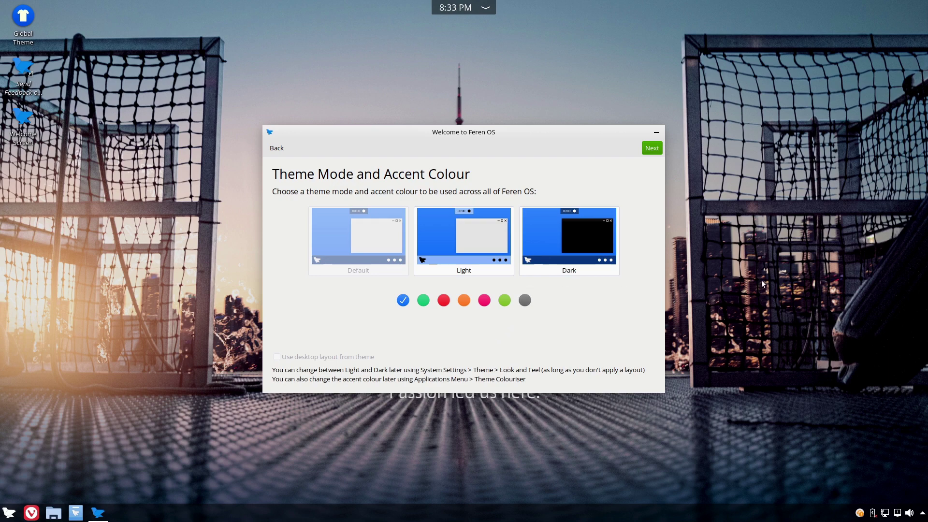
{"action": "left_click", "coordinate": [525, 300]}
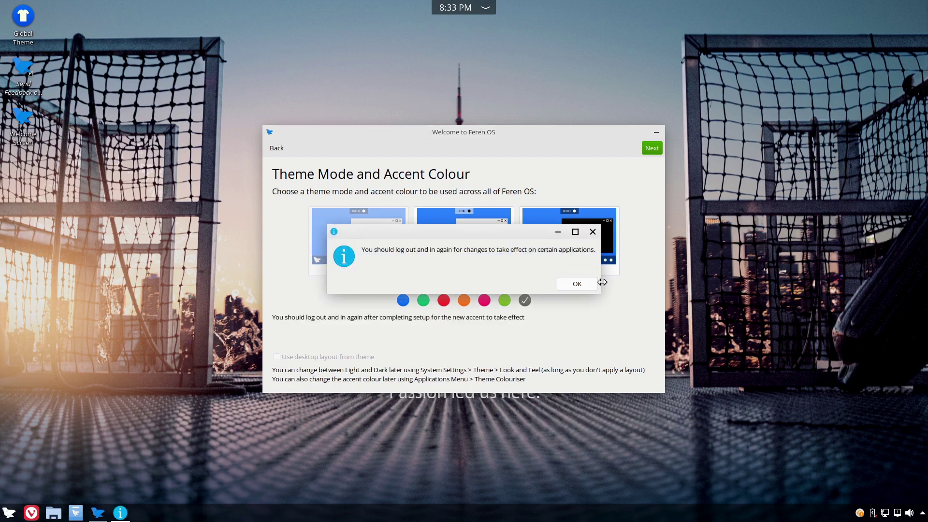
{"action": "left_click", "coordinate": [582, 284]}
{"action": "left_click", "coordinate": [9, 513]}
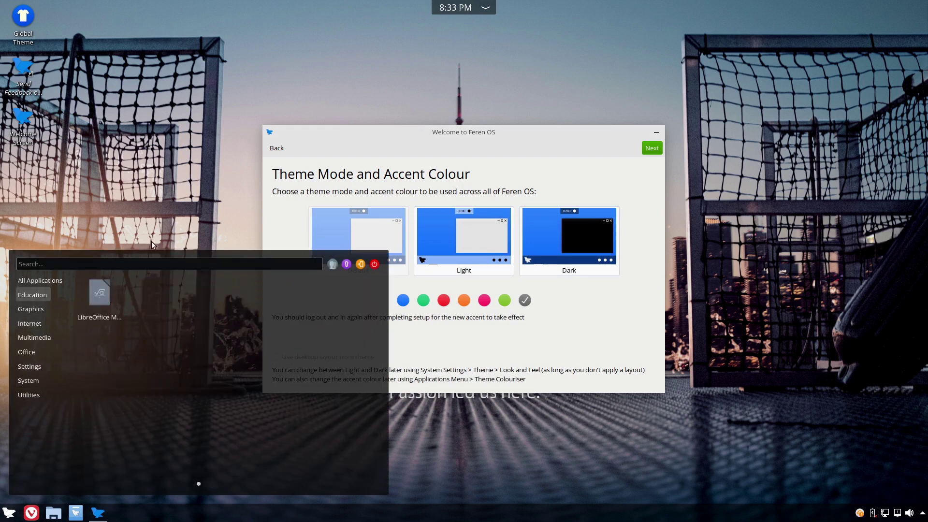
{"action": "left_click", "coordinate": [549, 315]}
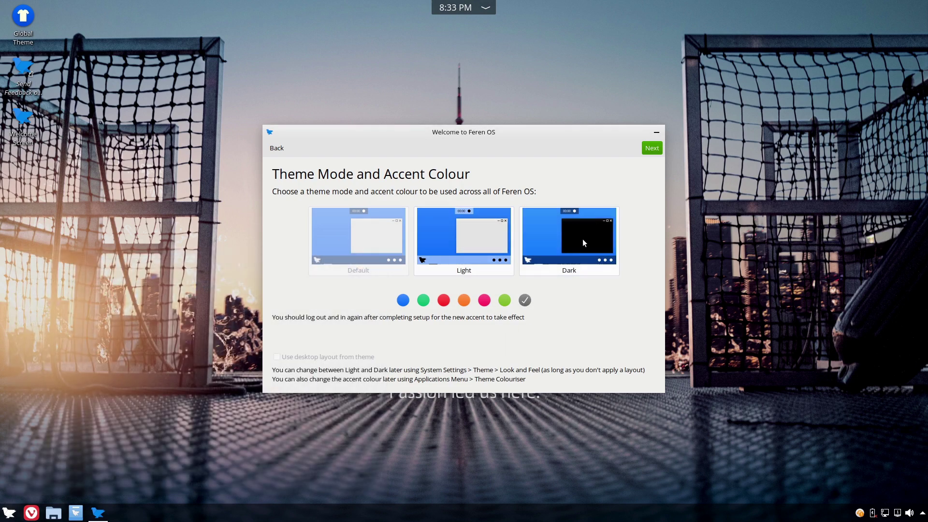
Switch the theme mode to Dark, and open and close the application menu to check its look.
{"action": "left_click", "coordinate": [532, 255]}
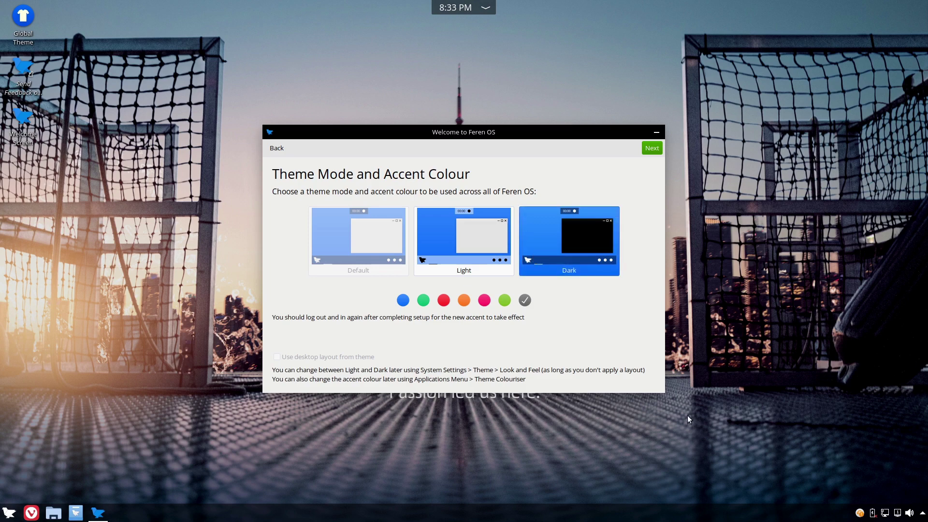
{"action": "left_click", "coordinate": [9, 512]}
{"action": "left_click", "coordinate": [617, 312]}
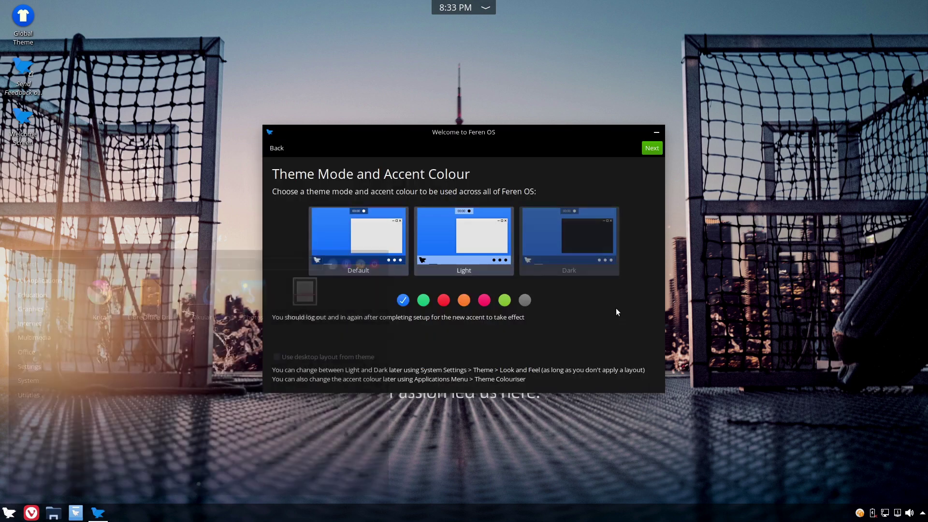
Set the accent colour to red, dismiss the notice, and review the categories in the application menu.
{"action": "left_click", "coordinate": [443, 300]}
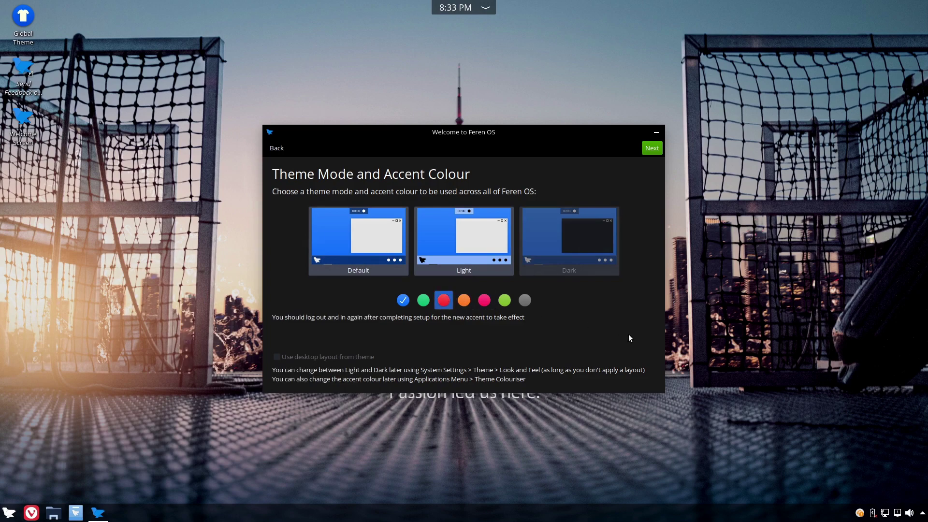
{"action": "left_click", "coordinate": [577, 283]}
{"action": "left_click", "coordinate": [8, 513]}
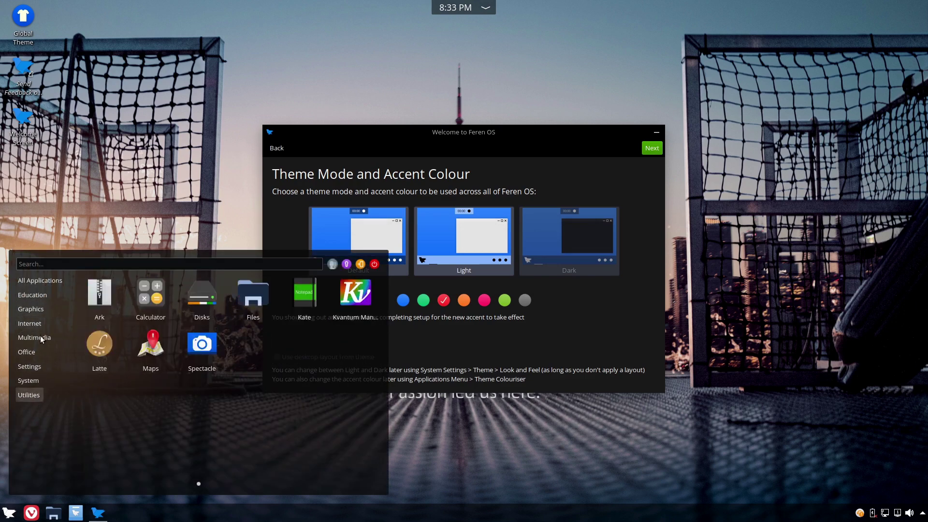
{"action": "mouse_move", "coordinate": [37, 353]}
{"action": "left_click", "coordinate": [637, 321]}
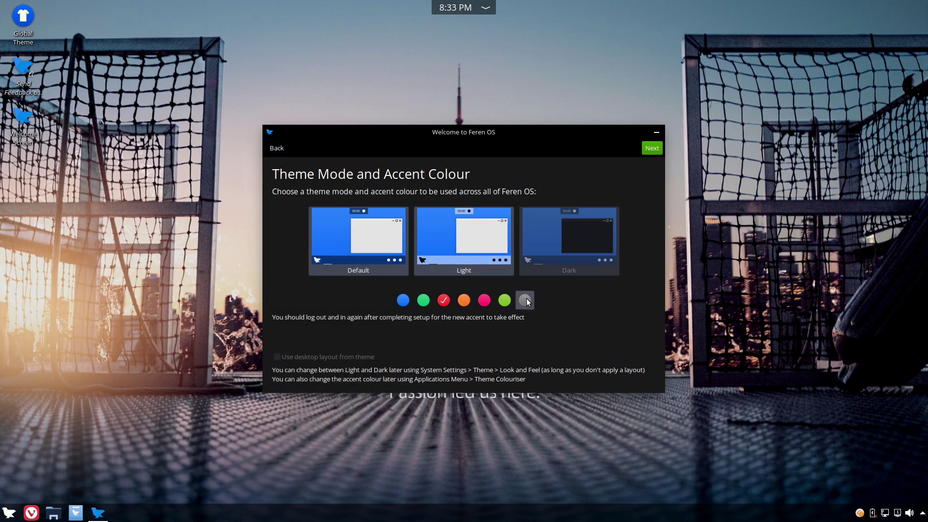
Skip the KDE Connect and Night Colour setup pages and finish the welcome wizard.
{"action": "left_click", "coordinate": [653, 152]}
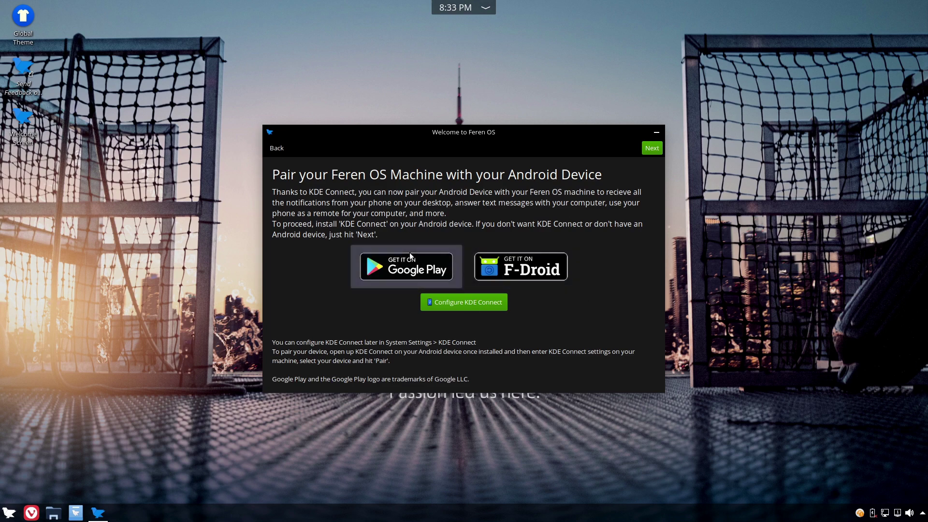
{"action": "left_click", "coordinate": [652, 149]}
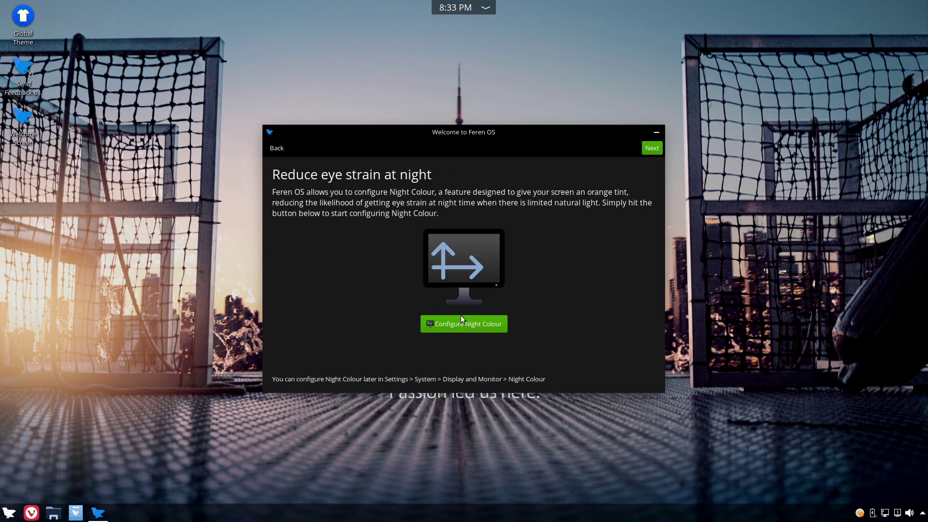
{"action": "left_click", "coordinate": [650, 151]}
{"action": "left_click", "coordinate": [646, 148]}
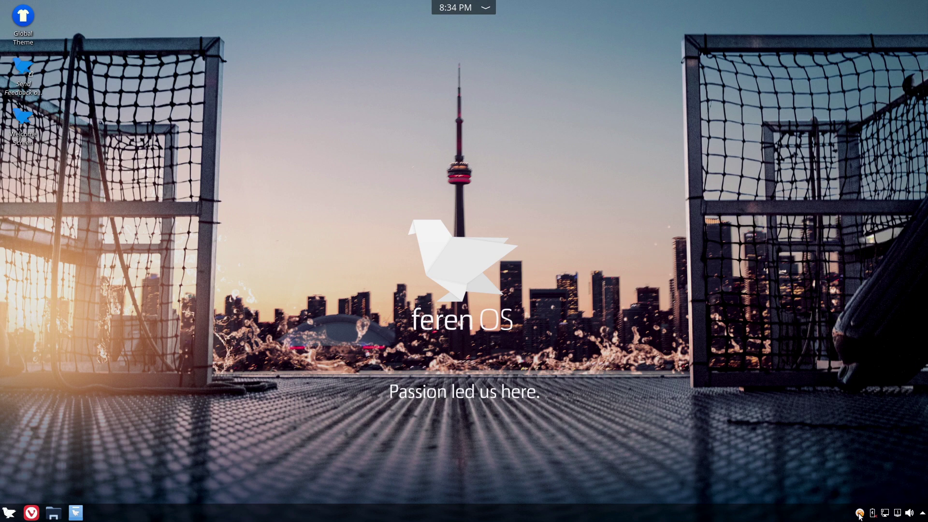
Expand and collapse the drop-down area next to the desktop clock.
{"action": "left_click", "coordinate": [487, 9]}
{"action": "left_click", "coordinate": [486, 9]}
Open the Files application and move its window towards the centre of the desktop.
{"action": "left_click", "coordinate": [9, 512]}
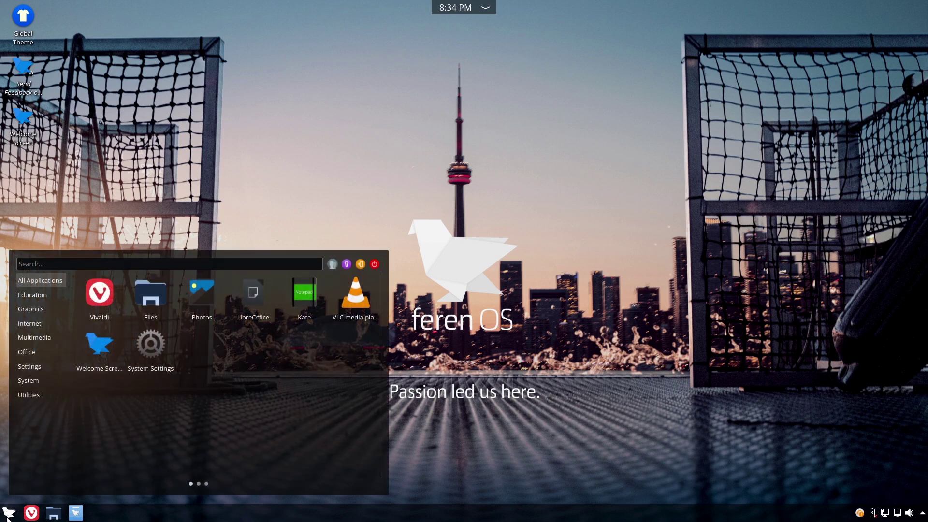
{"action": "left_click", "coordinate": [164, 303]}
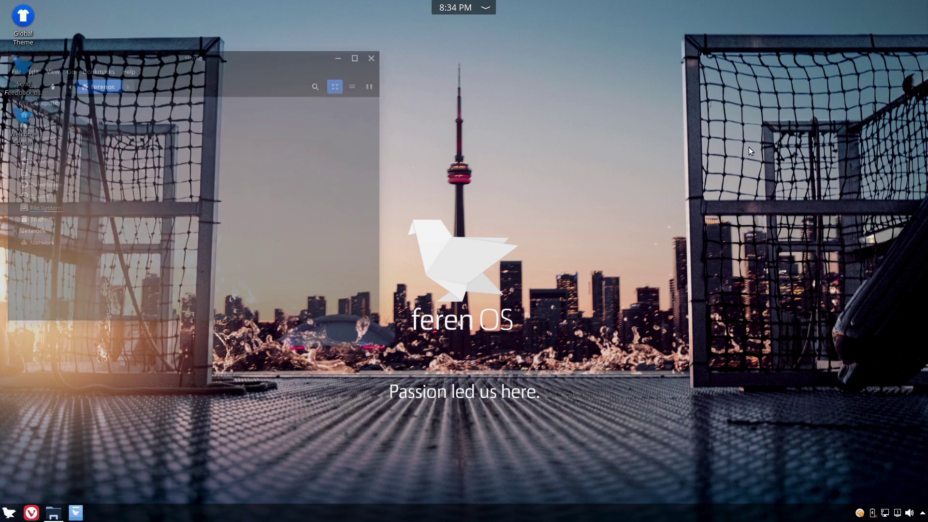
{"action": "left_click_drag", "start_coordinate": [196, 52], "coordinate": [601, 137]}
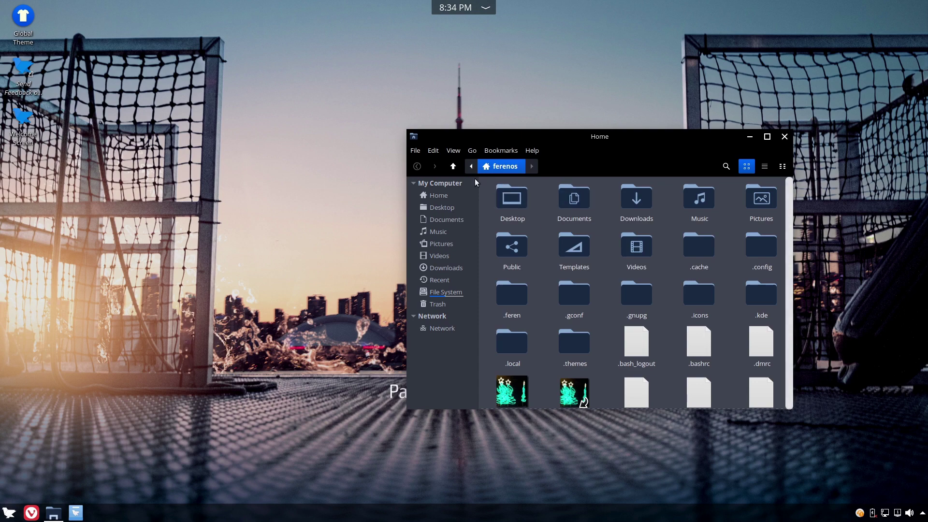
View the file manager's About information and close it.
{"action": "left_click", "coordinate": [533, 151]}
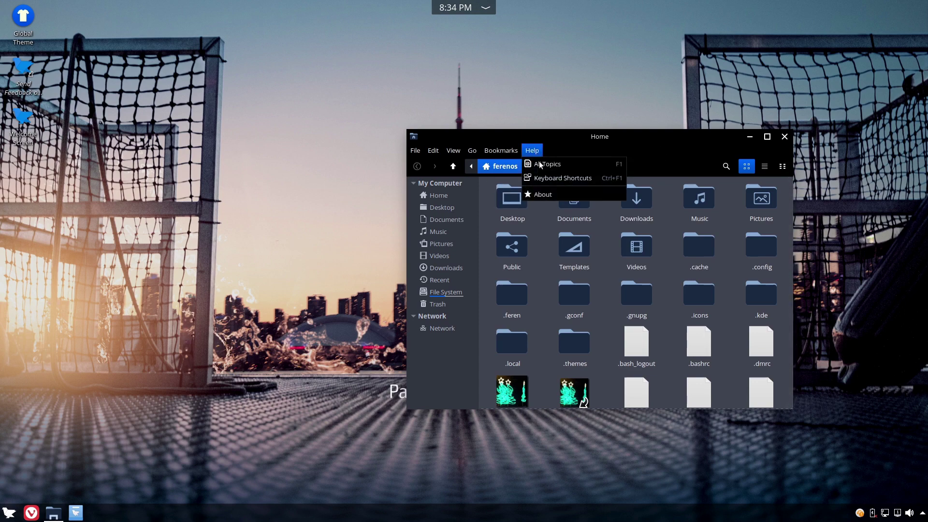
{"action": "left_click", "coordinate": [557, 193]}
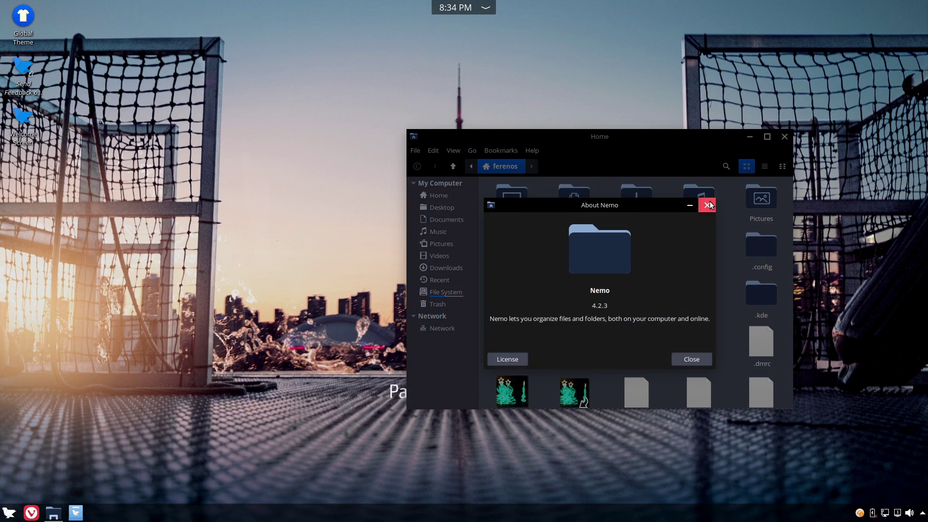
{"action": "left_click", "coordinate": [708, 204]}
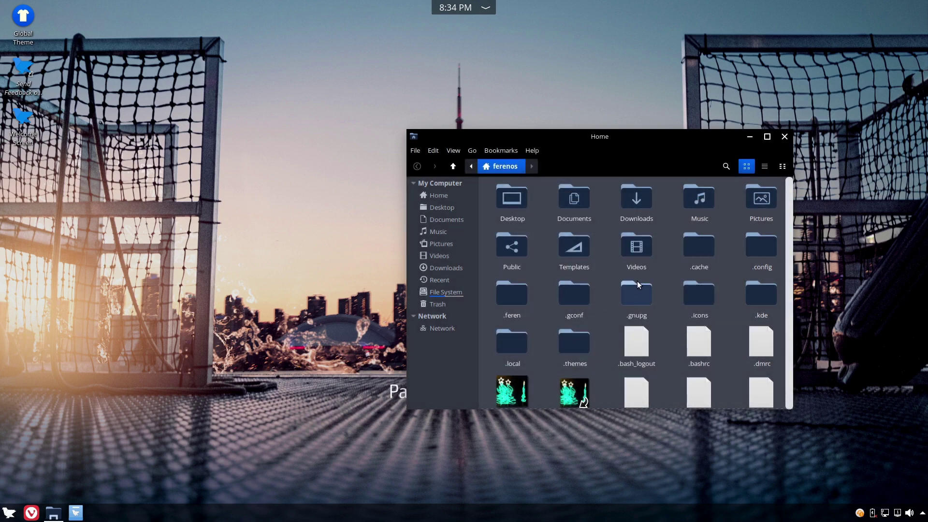
Turn off the display of hidden files in the Home folder, and test zooming the icons out and back in.
{"action": "key", "text": "ctrl+h"}
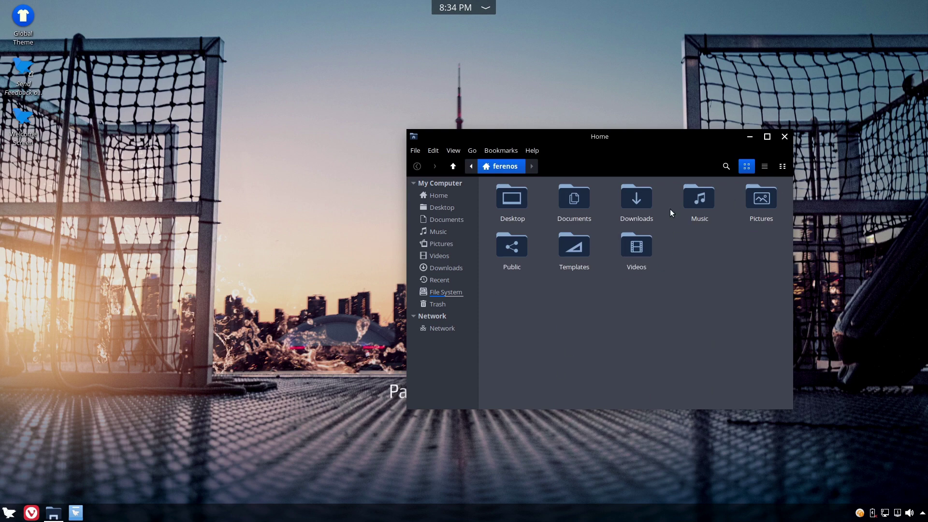
{"action": "key", "text": "ctrl+minus"}
{"action": "key", "text": "ctrl+plus"}
View the actions available for the Desktop folder, dismiss them, and close the file manager.
{"action": "right_click", "coordinate": [507, 211]}
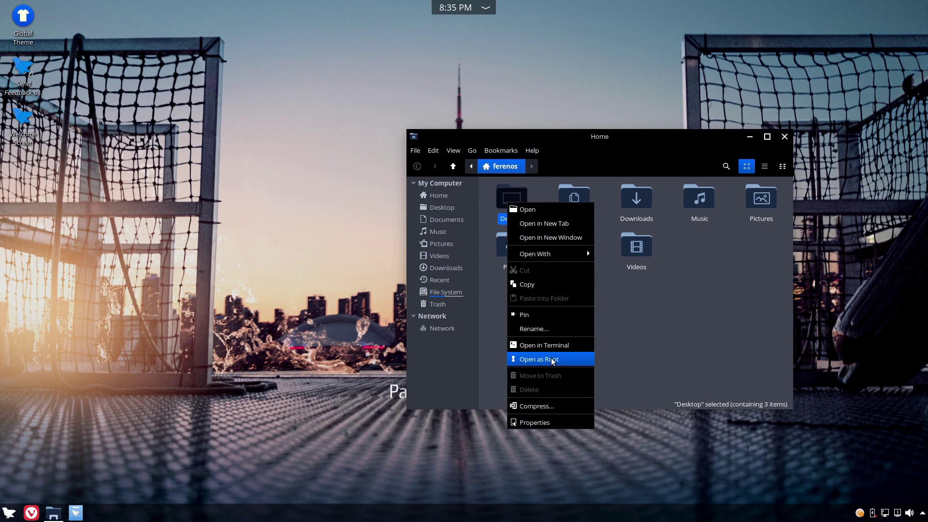
{"action": "left_click", "coordinate": [778, 249]}
{"action": "left_click", "coordinate": [761, 250]}
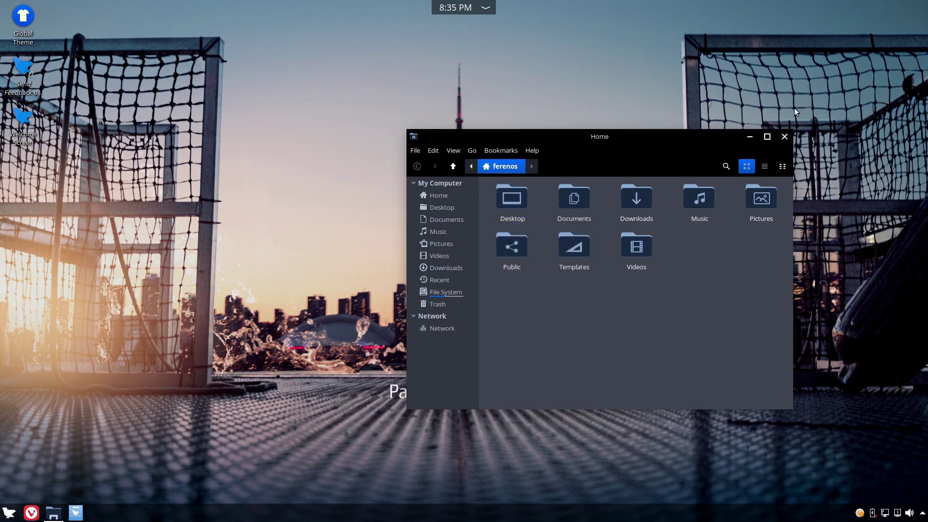
{"action": "left_click", "coordinate": [781, 137]}
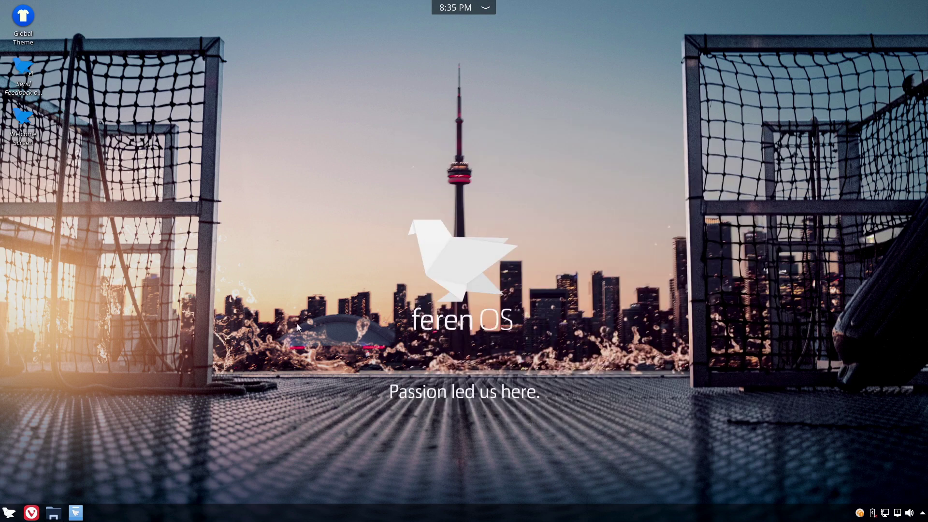
Open the Store and search for "gimp".
{"action": "left_click", "coordinate": [76, 513]}
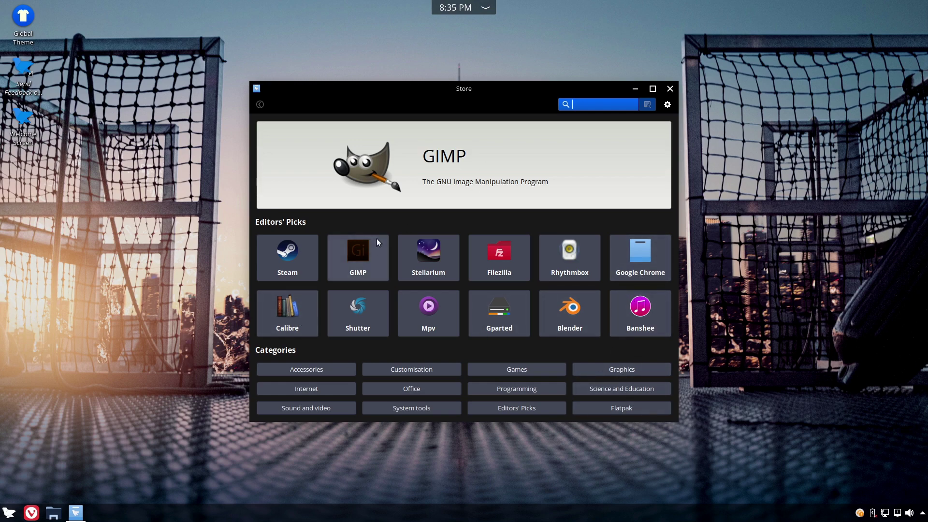
{"action": "type", "text": "gimp"}
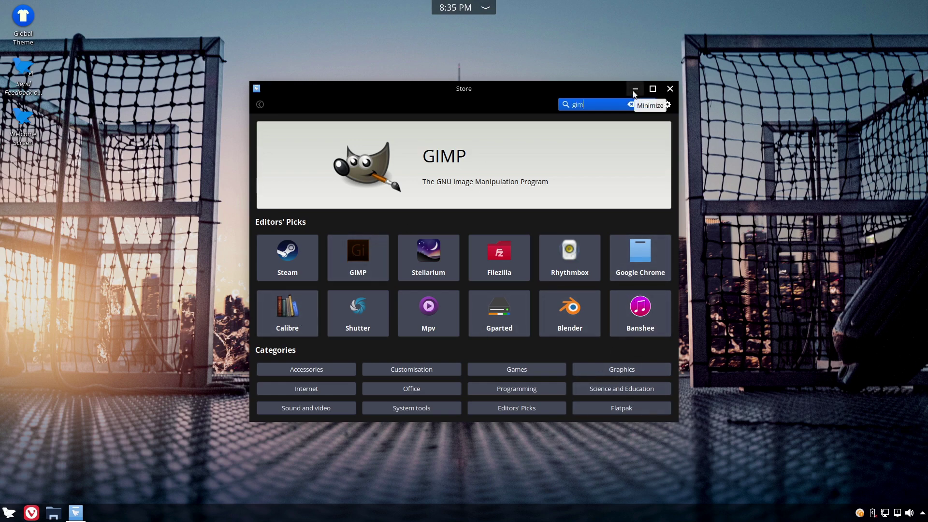
{"action": "key", "text": "Return"}
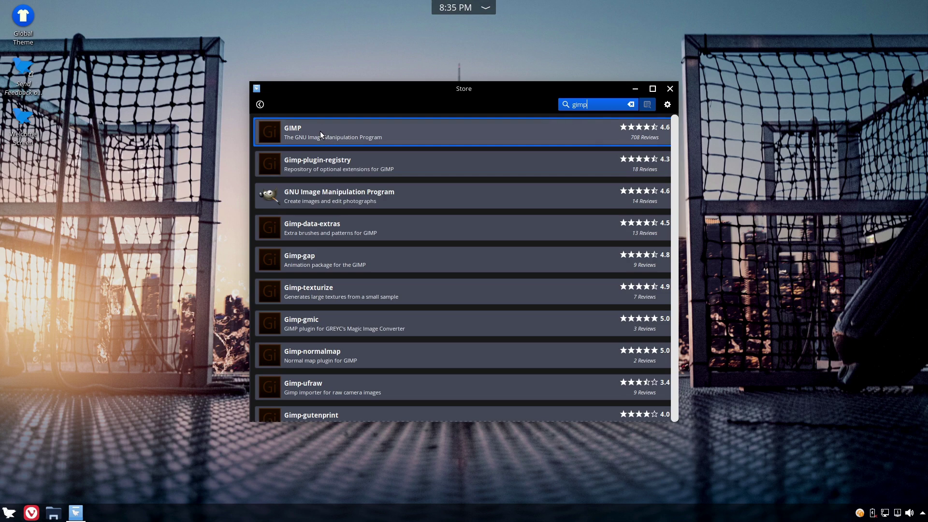
Review the description, details and screenshots on the Store's GIMP package page, and return to the search results.
{"action": "left_click", "coordinate": [338, 138]}
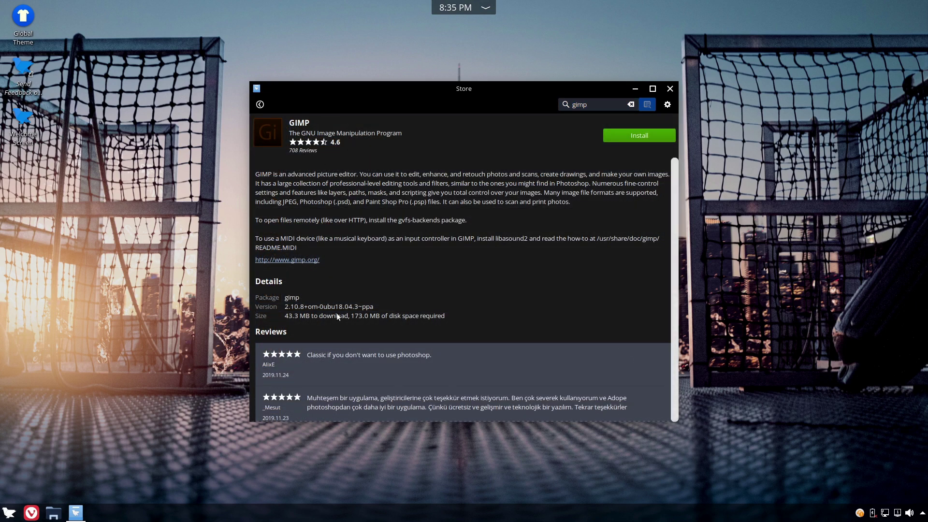
{"action": "scroll", "coordinate": [444, 240], "scroll_direction": "down", "scroll_amount": 5}
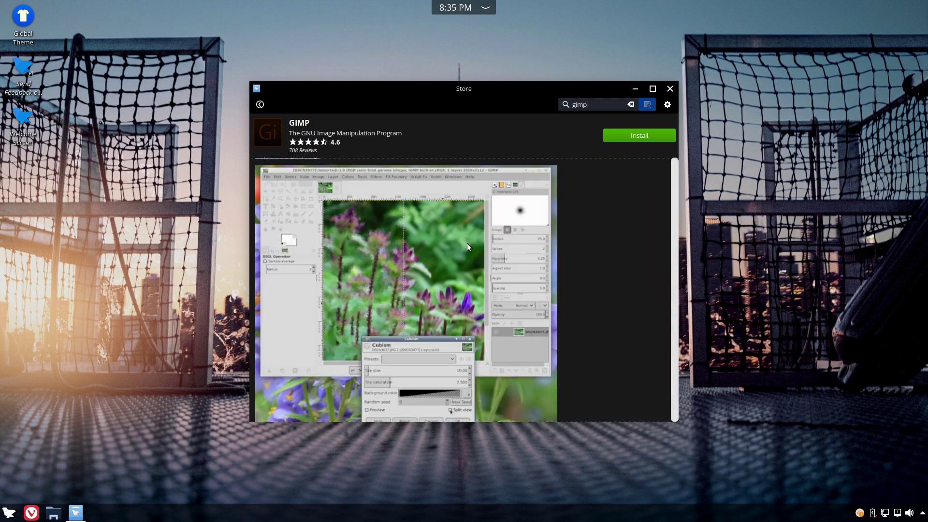
{"action": "scroll", "coordinate": [481, 265], "scroll_direction": "up", "scroll_amount": 2}
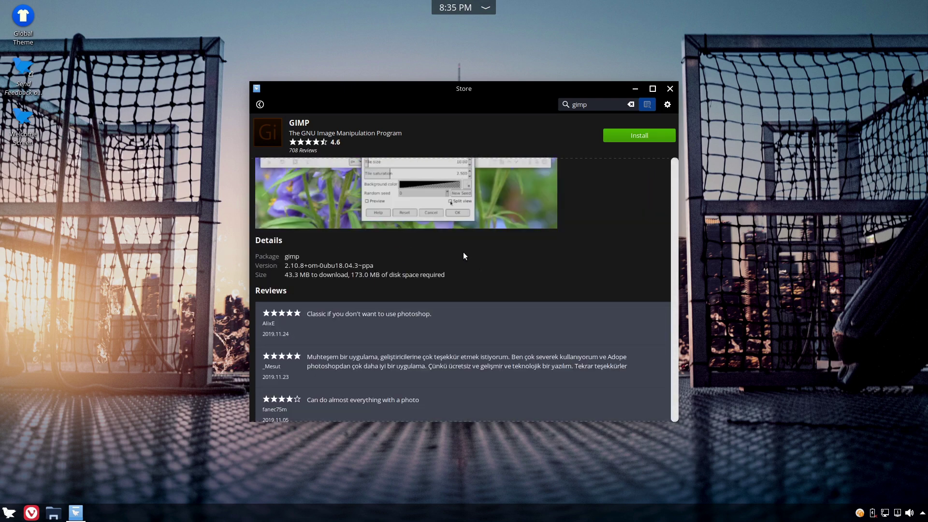
{"action": "left_click", "coordinate": [260, 105]}
Review the Store page for the Flatpak version of GNU Image Manipulation Program, return to the home page, and close the Store.
{"action": "left_click", "coordinate": [300, 205]}
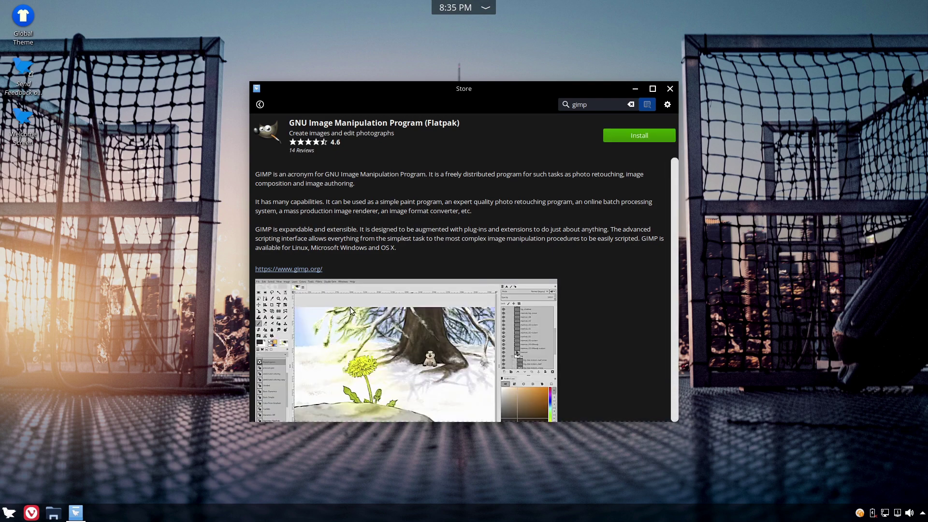
{"action": "scroll", "coordinate": [349, 306], "scroll_direction": "down", "scroll_amount": 5}
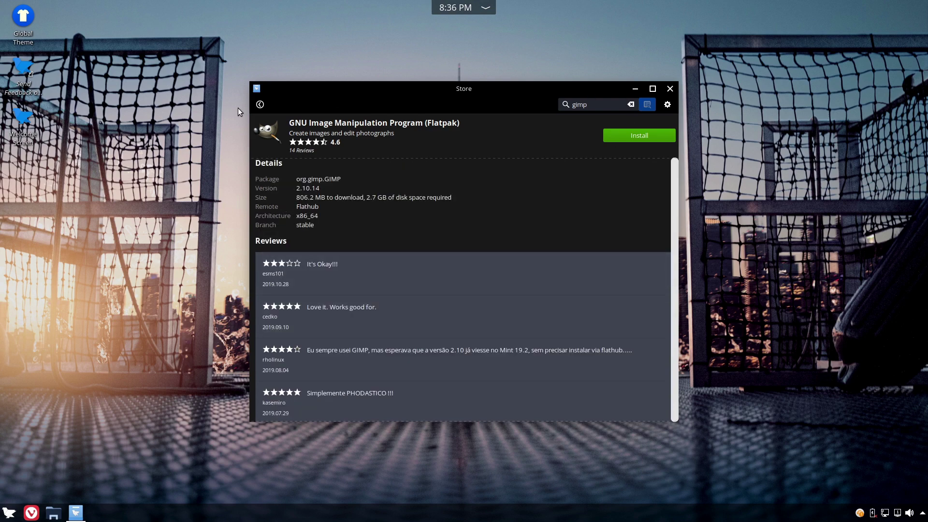
{"action": "left_click", "coordinate": [261, 103]}
{"action": "left_click", "coordinate": [260, 104]}
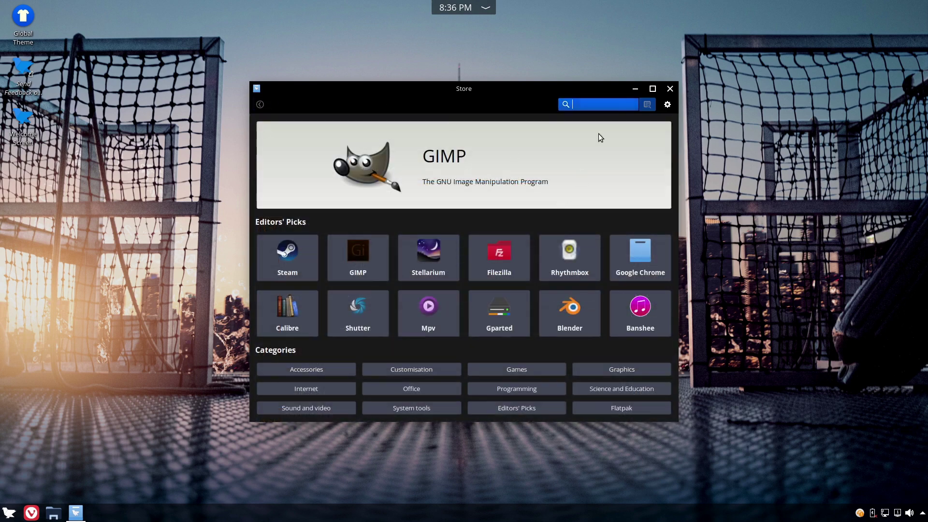
{"action": "left_click", "coordinate": [670, 89]}
Open the Update Manager, accept its welcome page, and reposition its window on the desktop.
{"action": "right_click", "coordinate": [859, 512]}
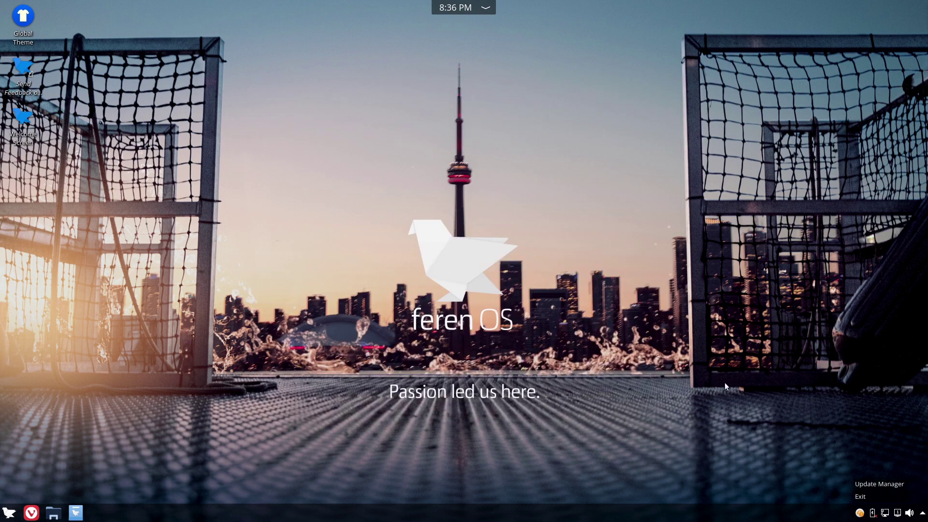
{"action": "left_click", "coordinate": [879, 483]}
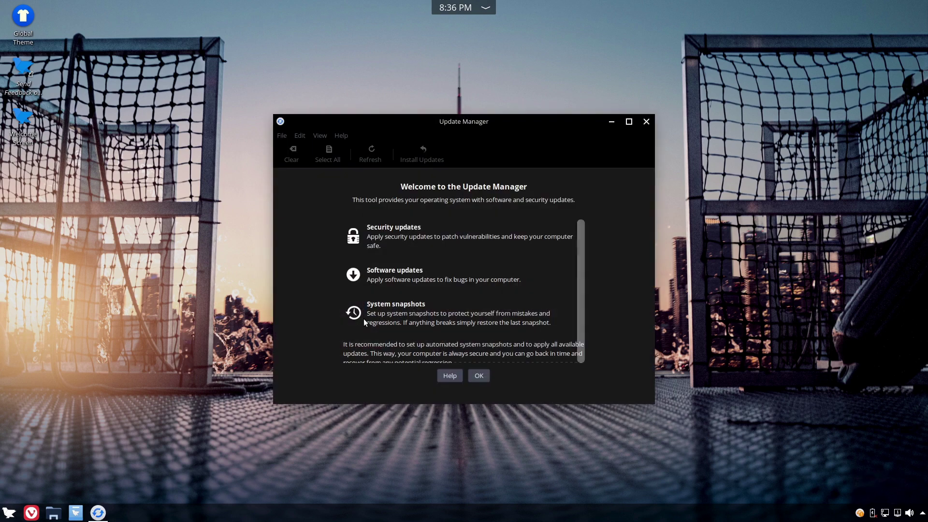
{"action": "left_click_drag", "start_coordinate": [476, 122], "coordinate": [491, 87]}
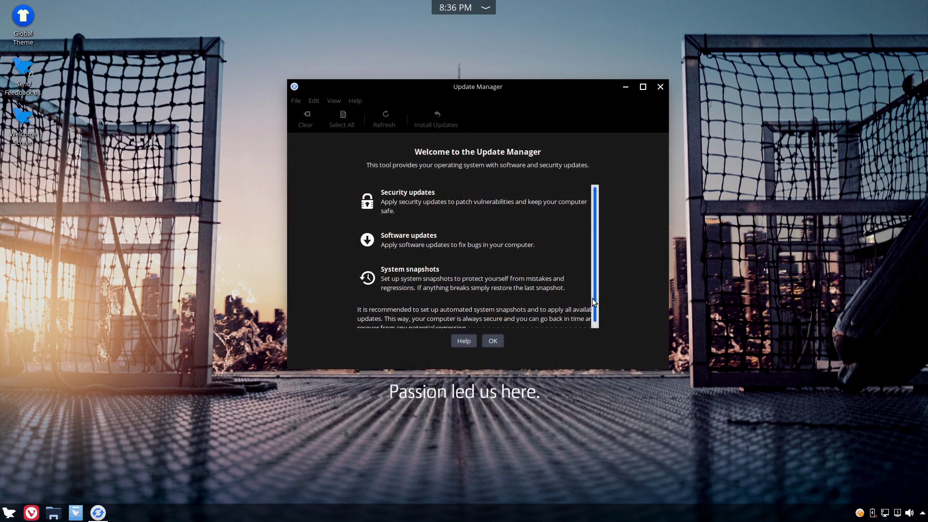
{"action": "left_click", "coordinate": [489, 346]}
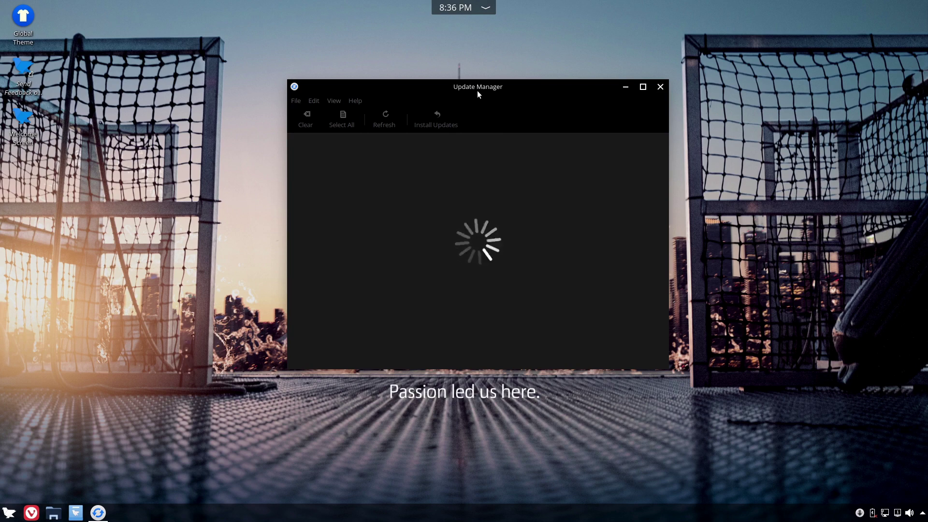
{"action": "left_click_drag", "start_coordinate": [474, 88], "coordinate": [599, 108]}
View the available Linux kernels in the 5.0 and 5.3 series, and close both the Kernels window and the Update Manager.
{"action": "left_click", "coordinate": [467, 121]}
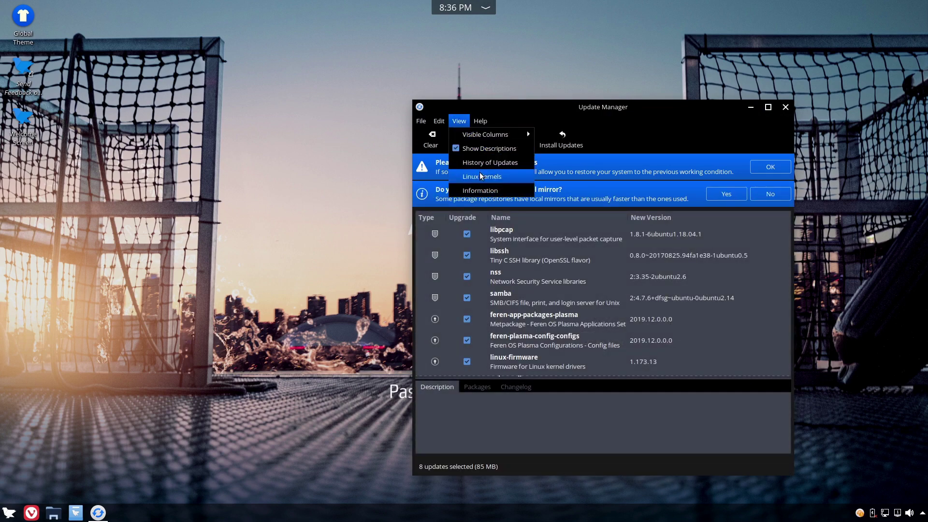
{"action": "left_click", "coordinate": [480, 175]}
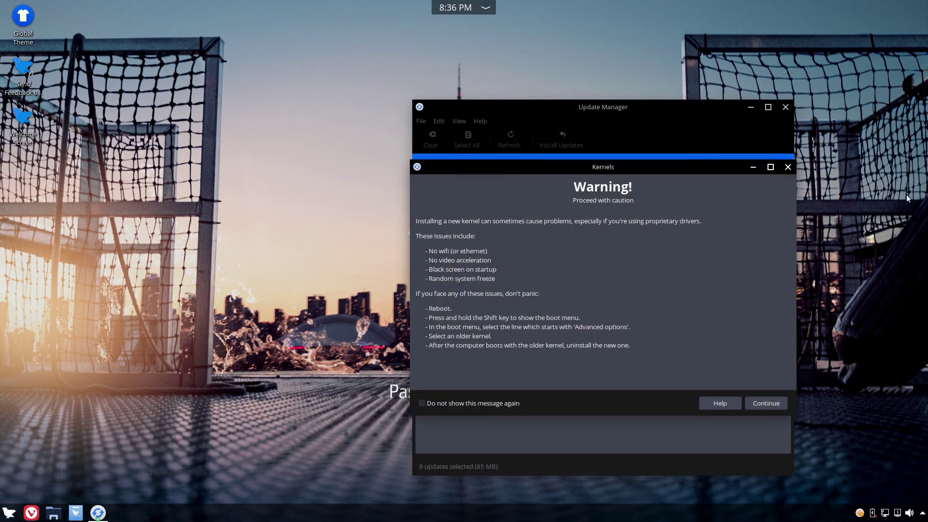
{"action": "left_click", "coordinate": [759, 404]}
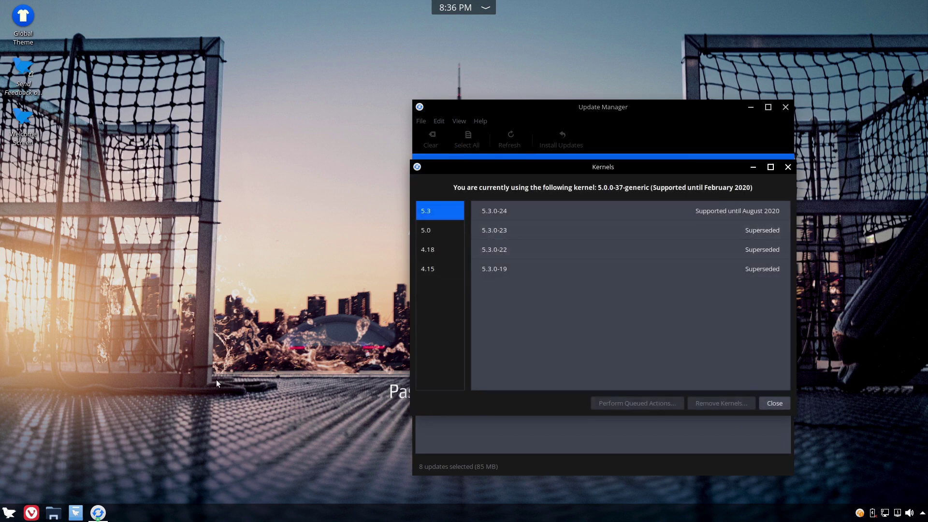
{"action": "left_click", "coordinate": [435, 229]}
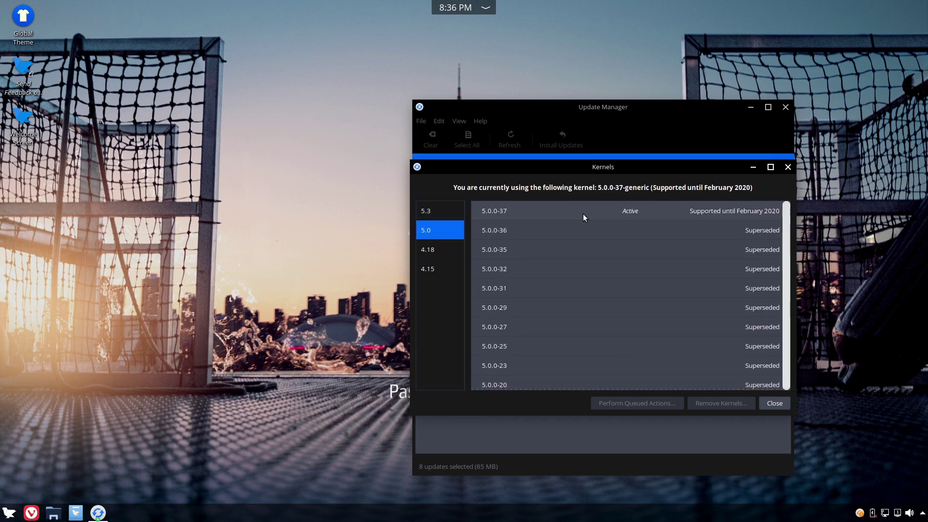
{"action": "left_click", "coordinate": [438, 211]}
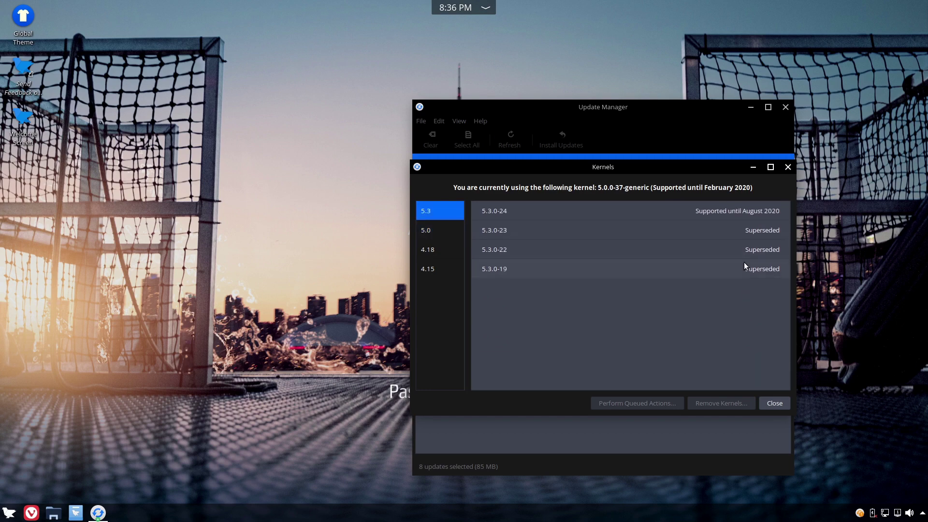
{"action": "left_click", "coordinate": [787, 167]}
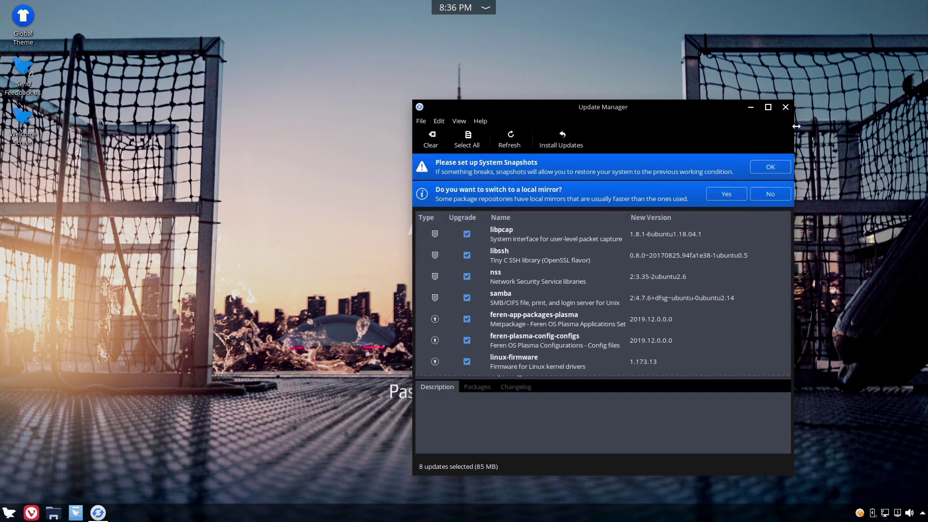
{"action": "left_click", "coordinate": [785, 107]}
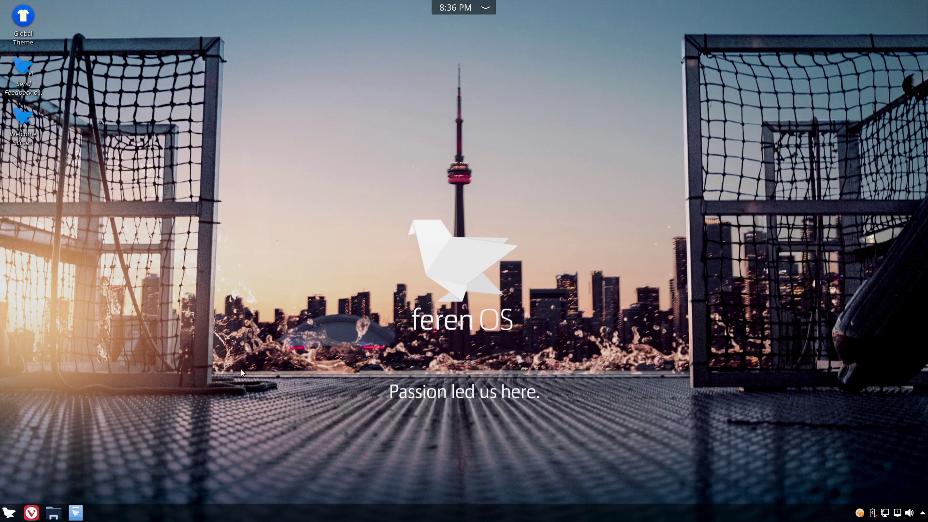
Search the application launcher for "about", view the About System information, and close it.
{"action": "left_click", "coordinate": [9, 514]}
{"action": "type", "text": "about"}
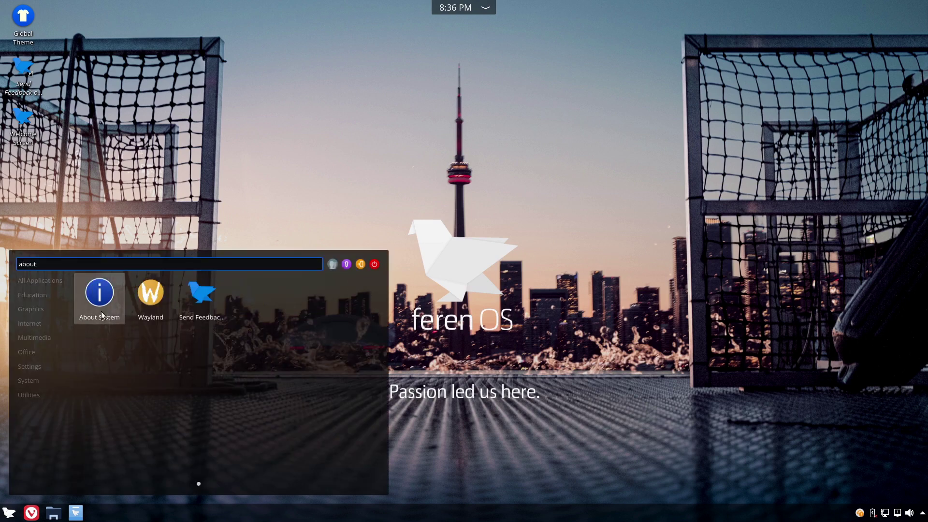
{"action": "left_click", "coordinate": [99, 297]}
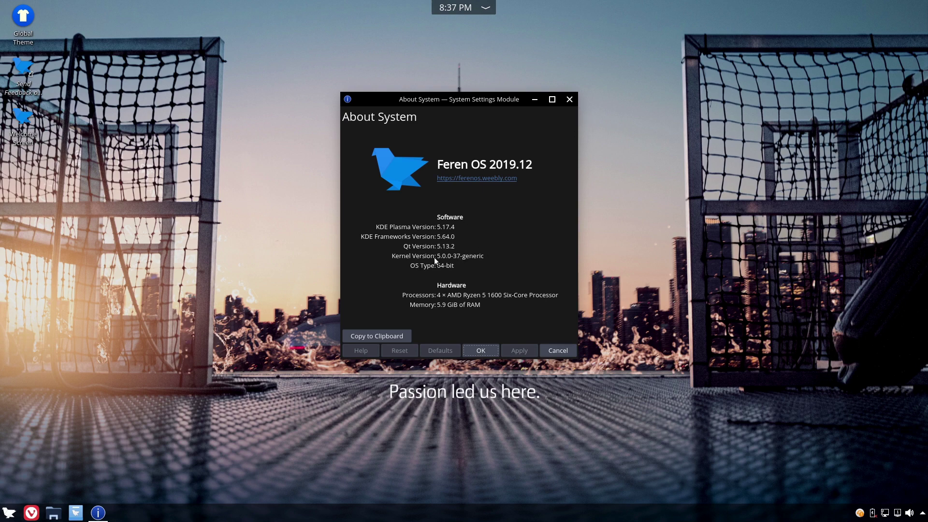
{"action": "left_click", "coordinate": [568, 99]}
Launch KSysGuard, examine the CPU, memory and network usage under System Load, and close it.
{"action": "left_click", "coordinate": [4, 514]}
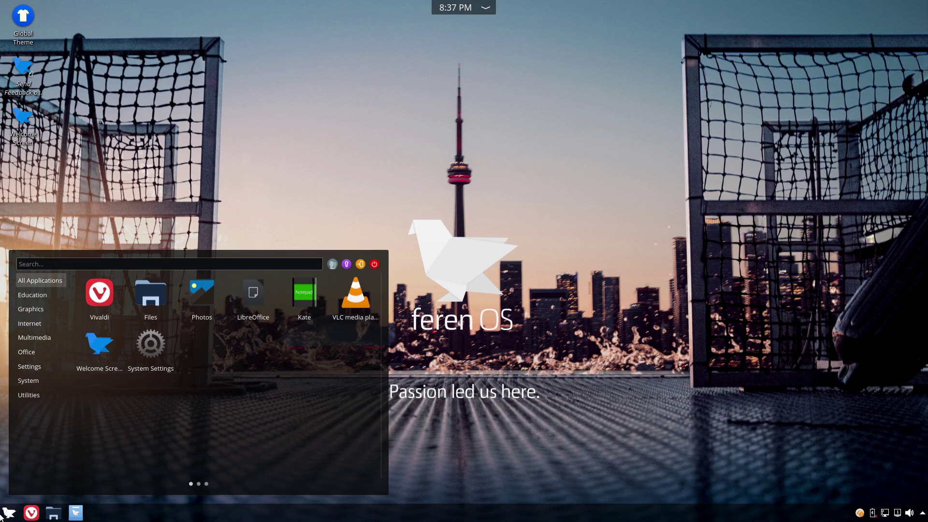
{"action": "type", "text": "ksys"}
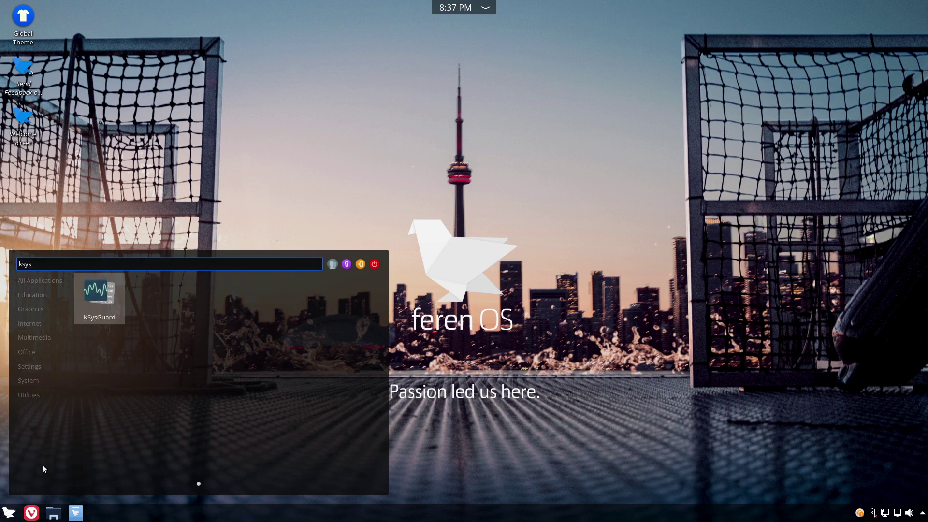
{"action": "left_click", "coordinate": [112, 292]}
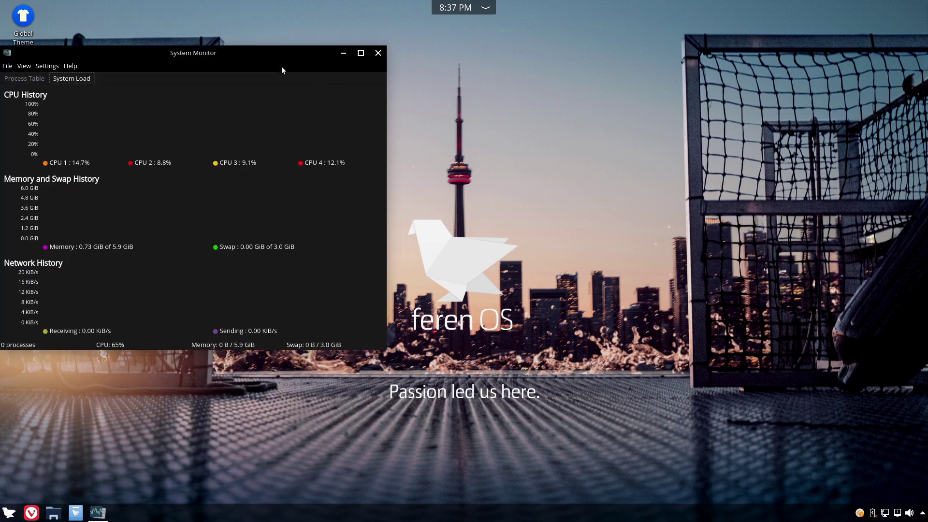
{"action": "left_click_drag", "start_coordinate": [251, 59], "coordinate": [561, 114]}
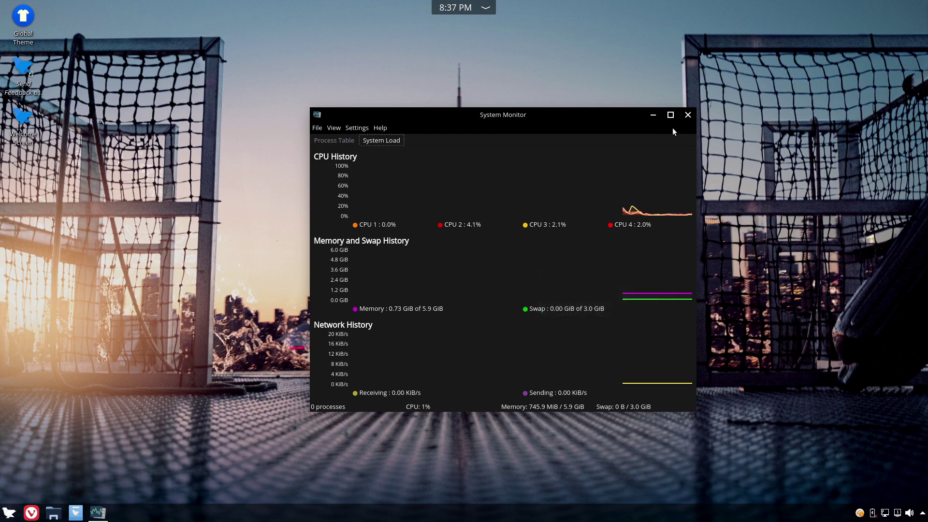
{"action": "left_click", "coordinate": [686, 116]}
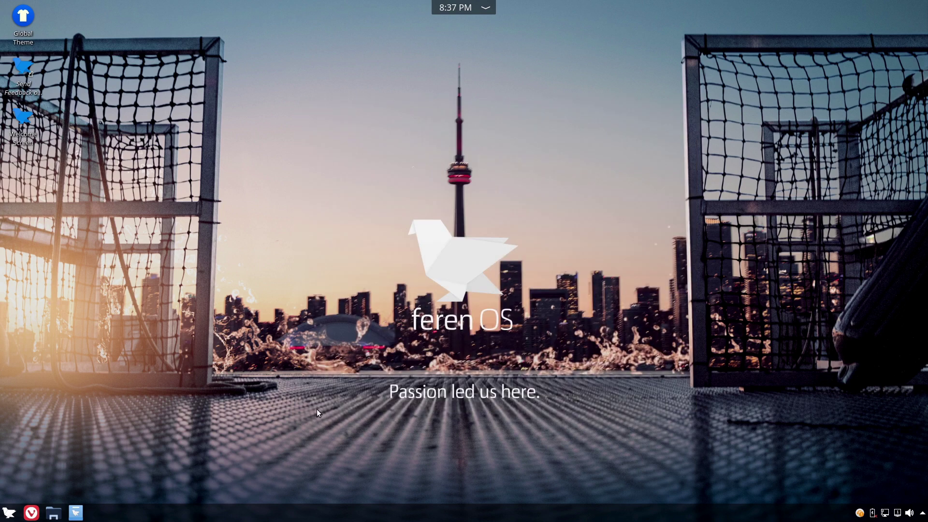
Search the application launcher for "web", view the browsers offered in the Web Browser Manager, and close it.
{"action": "left_click", "coordinate": [9, 513]}
{"action": "left_click", "coordinate": [61, 349]}
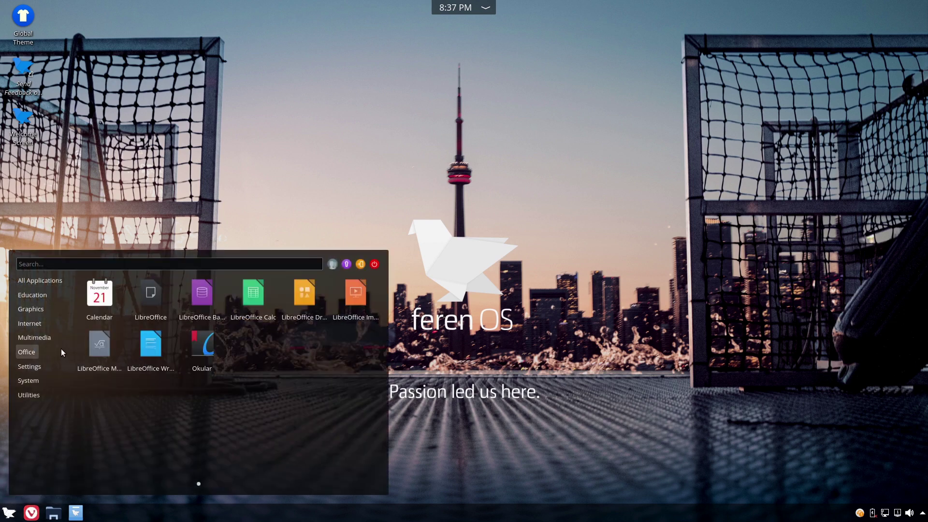
{"action": "type", "text": "web"}
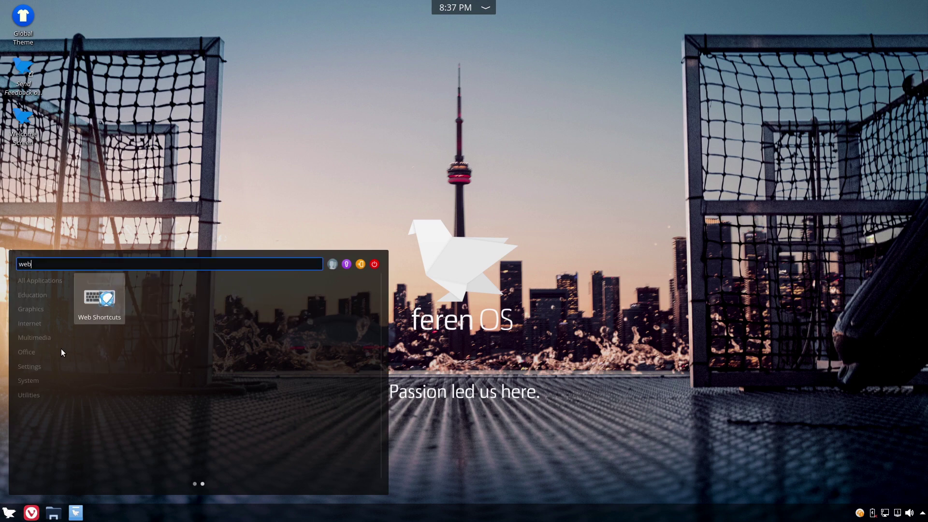
{"action": "left_click", "coordinate": [150, 295]}
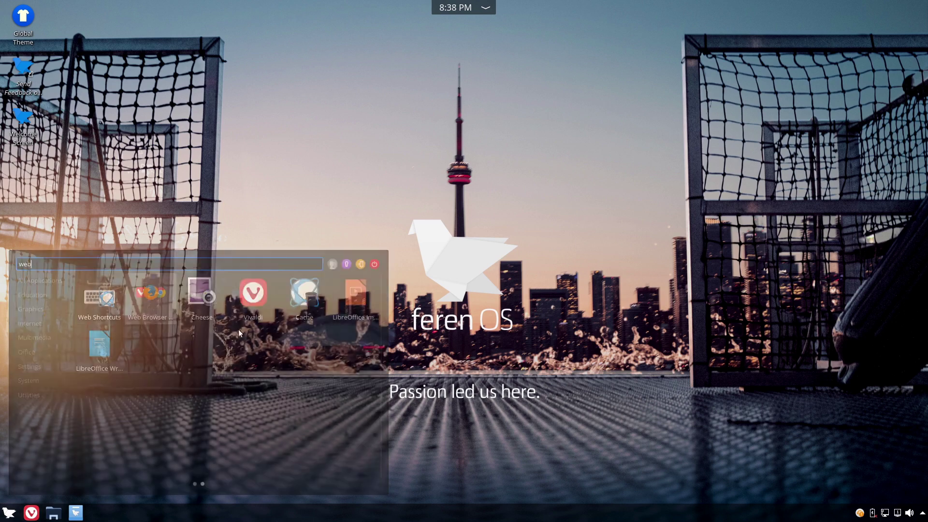
{"action": "left_click_drag", "start_coordinate": [203, 4], "coordinate": [380, 102]}
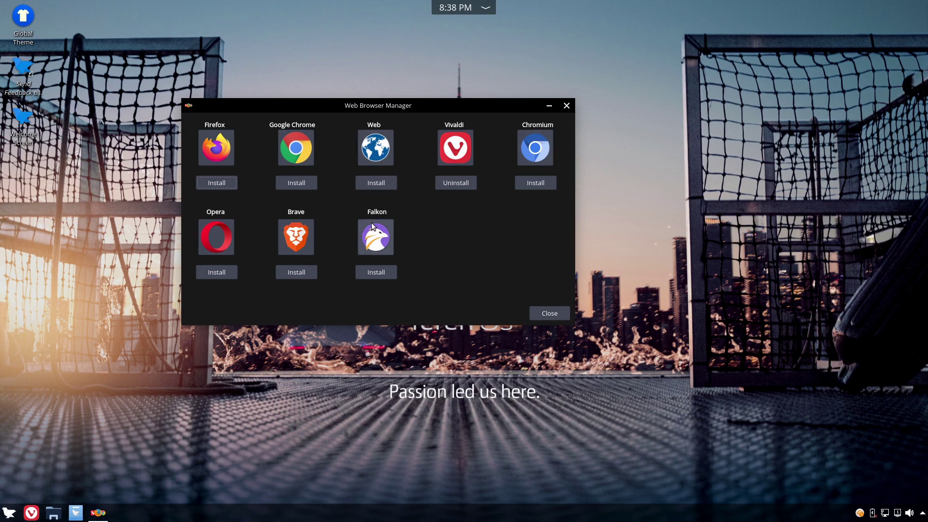
{"action": "left_click", "coordinate": [566, 106]}
Search the application launcher for "wine" and clear the search.
{"action": "left_click", "coordinate": [9, 512]}
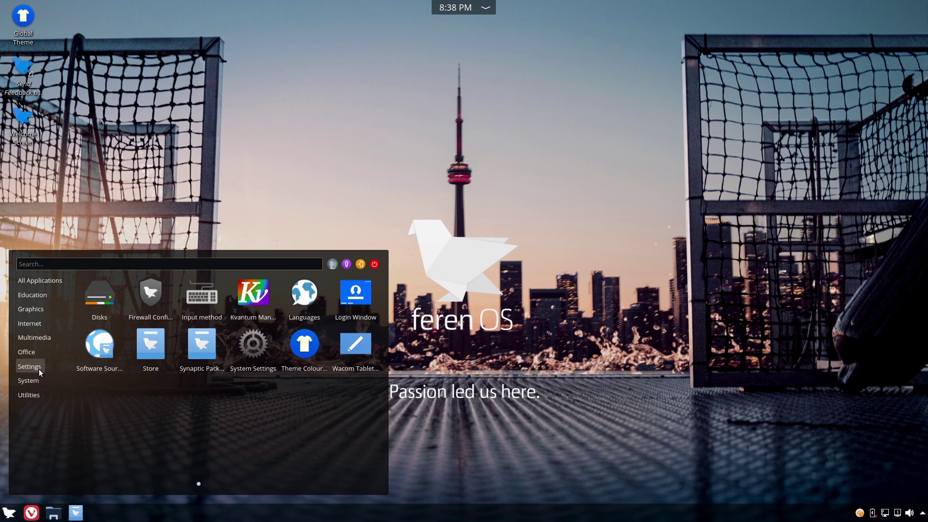
{"action": "type", "text": "wine"}
{"action": "key", "text": "BackSpace"}
{"action": "key", "text": "BackSpace"}
{"action": "key", "text": "BackSpace"}
{"action": "key", "text": "BackSpace"}
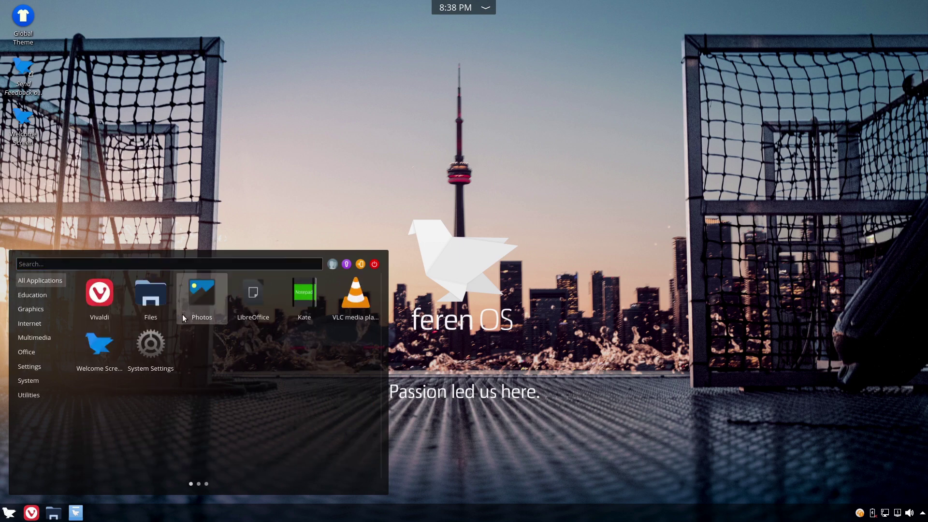
Open System Settings on the Global Theme page, and open the standalone Global Theme module from the application launcher and close it.
{"action": "left_click", "coordinate": [156, 342]}
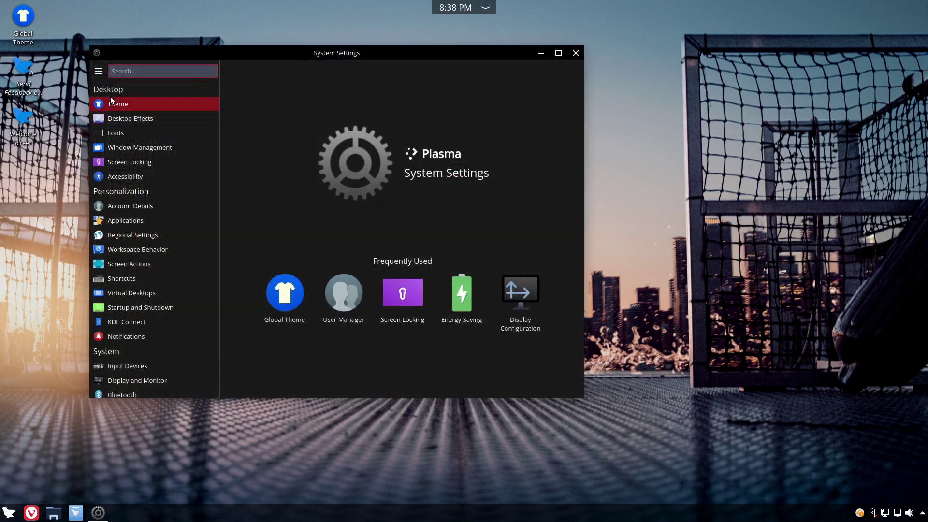
{"action": "mouse_move", "coordinate": [114, 105]}
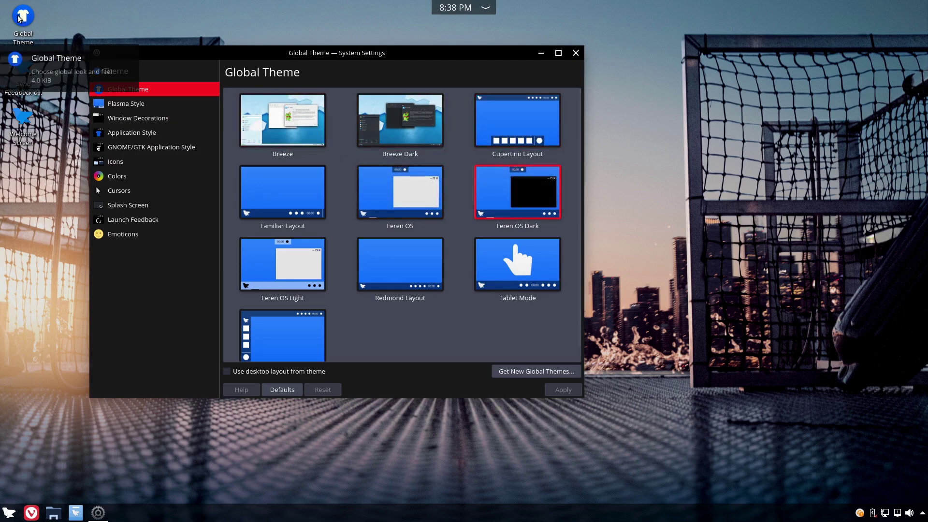
{"action": "left_click", "coordinate": [8, 513]}
{"action": "type", "text": "glob"}
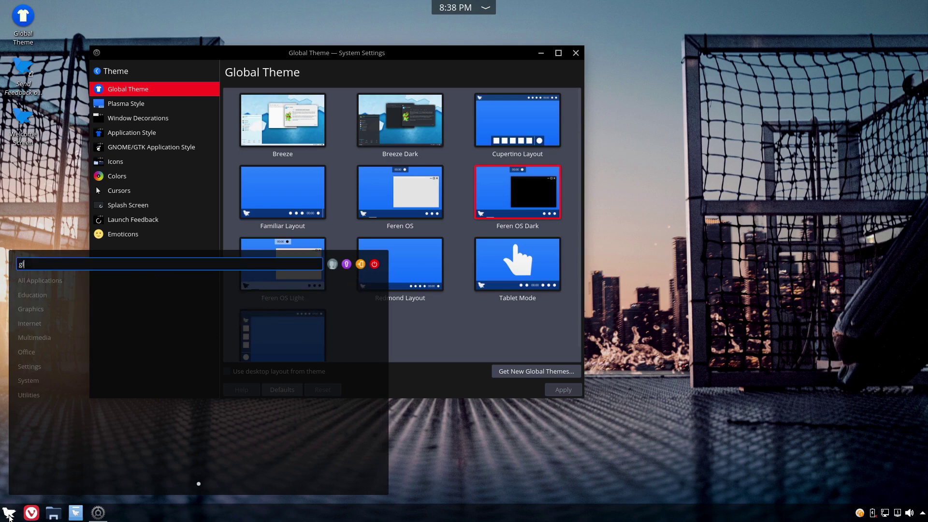
{"action": "left_click", "coordinate": [166, 297]}
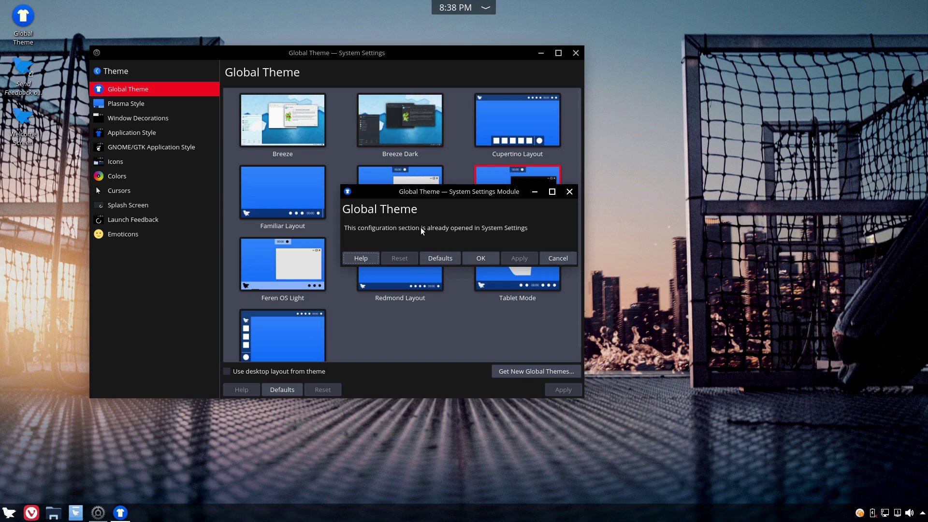
{"action": "left_click", "coordinate": [569, 192]}
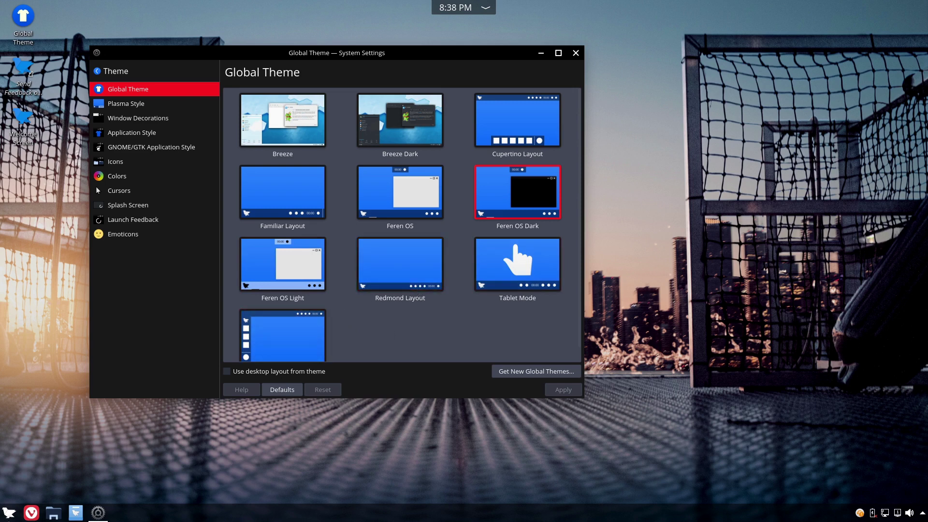
Show the Colors page of System Settings, search the application launcher for "colo", and launch the theme colouriser.
{"action": "left_click", "coordinate": [152, 175]}
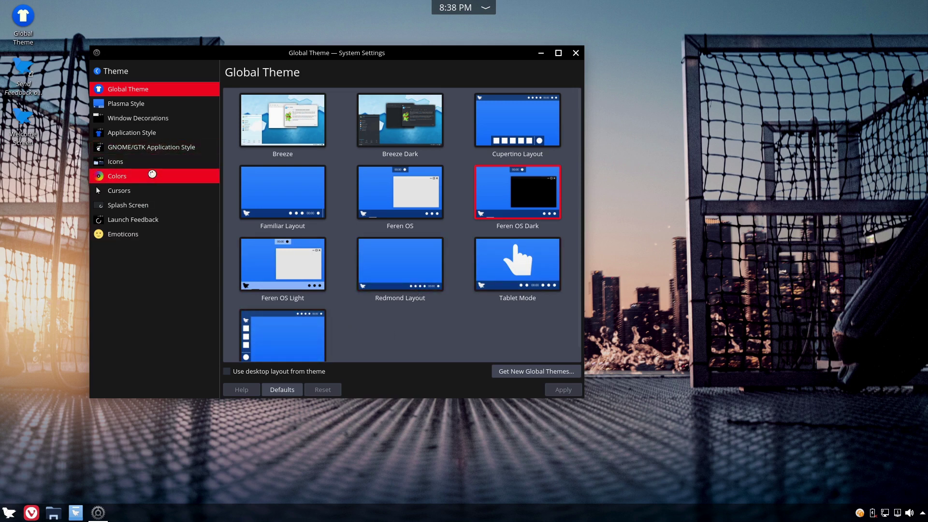
{"action": "left_click", "coordinate": [9, 511]}
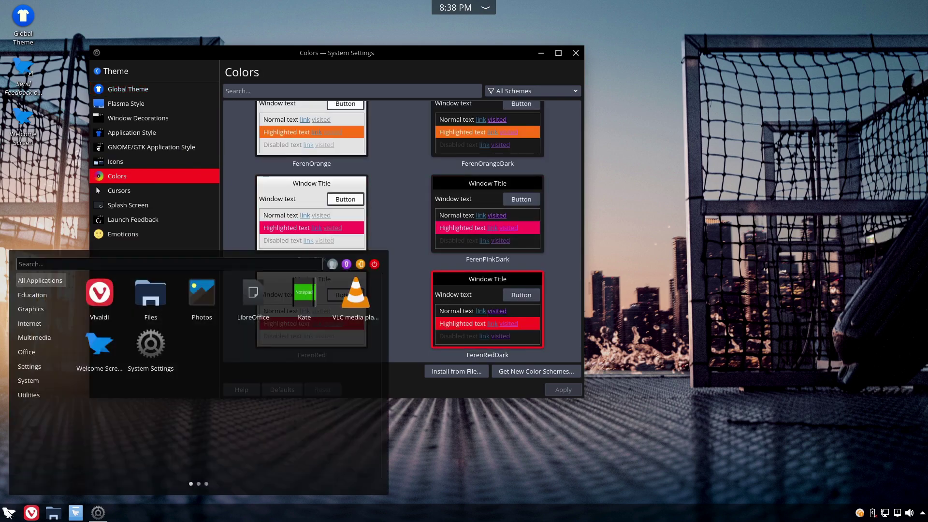
{"action": "type", "text": "colo"}
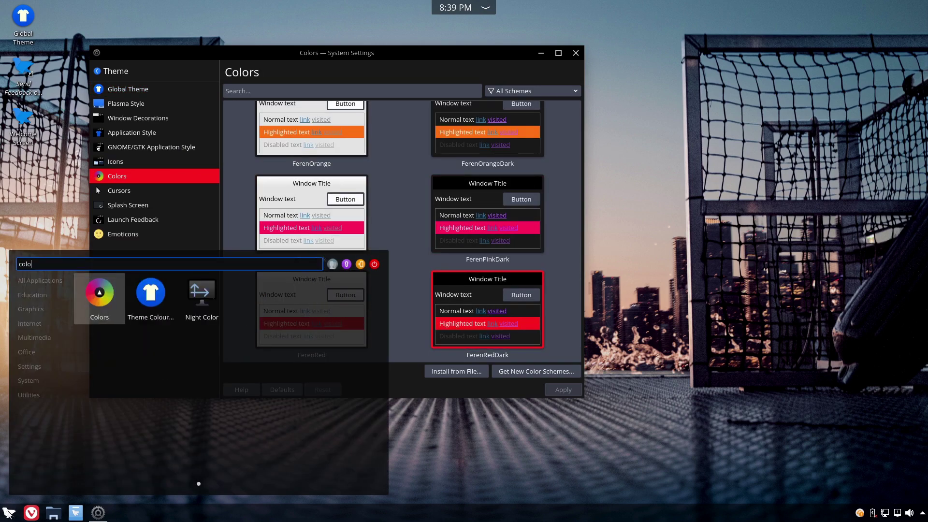
{"action": "key", "text": "Right"}
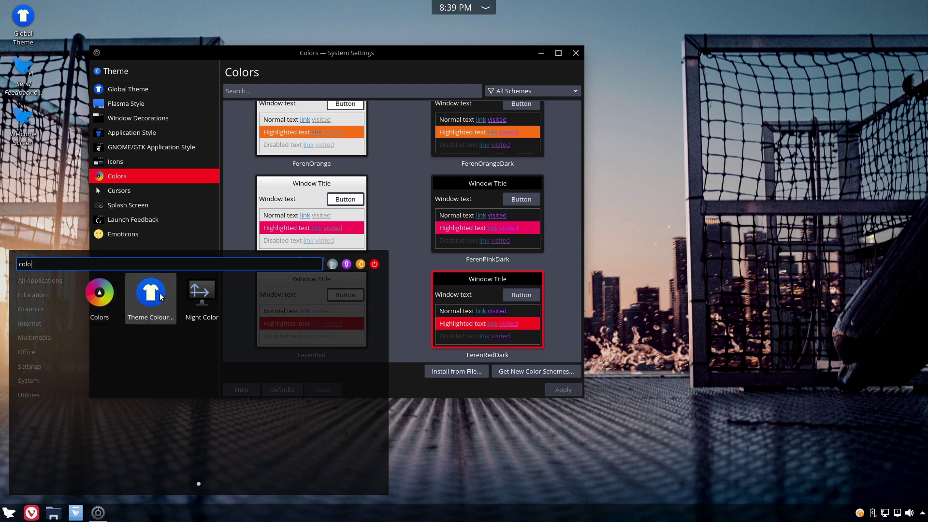
{"action": "key", "text": "Return"}
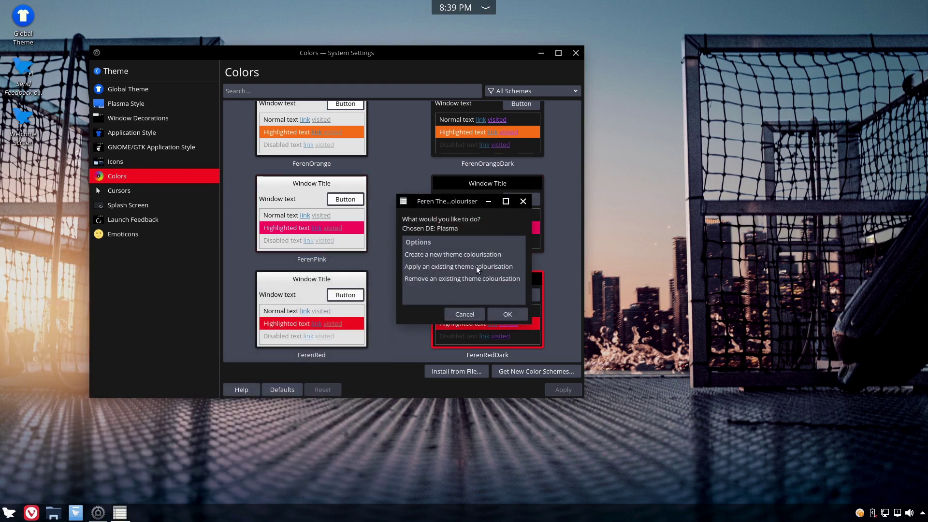
Choose to apply an existing theme colourisation, and enlarge and reposition the window listing the supported themes.
{"action": "left_click", "coordinate": [476, 266]}
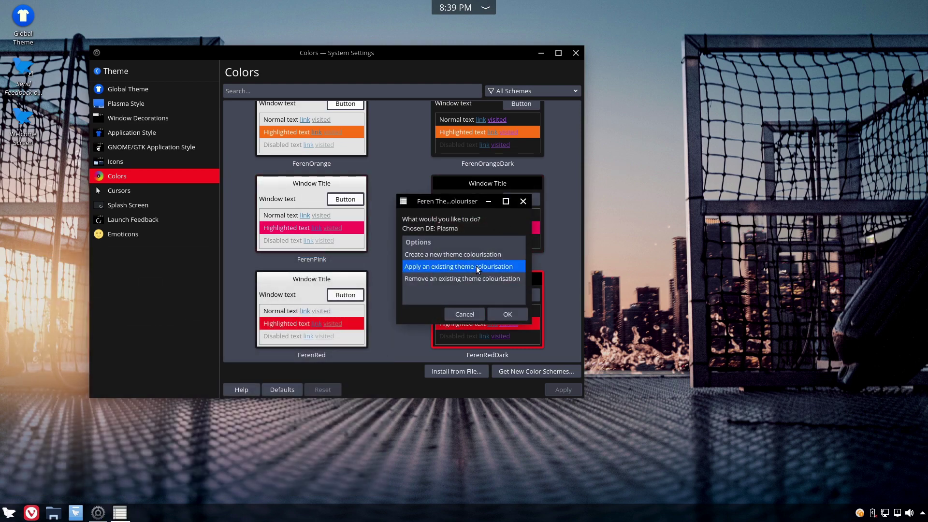
{"action": "left_click", "coordinate": [507, 314]}
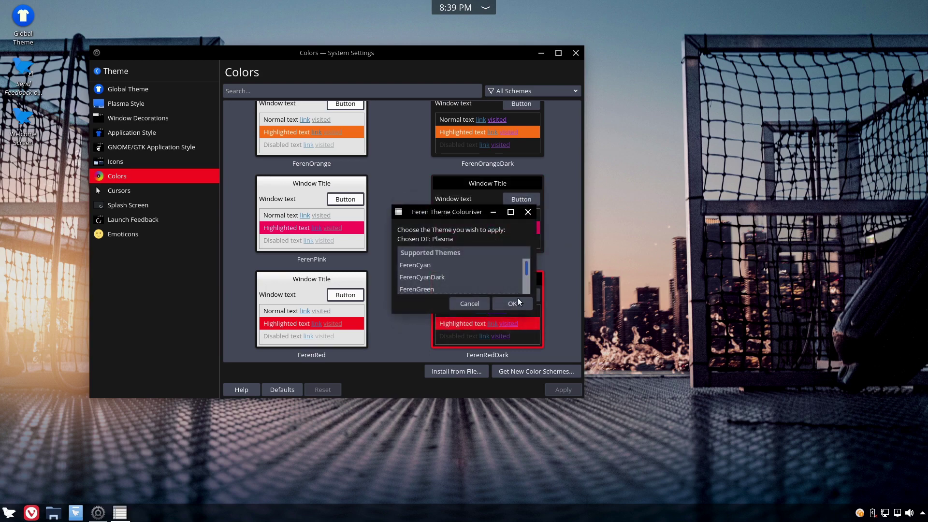
{"action": "left_click_drag", "start_coordinate": [532, 315], "coordinate": [734, 405]}
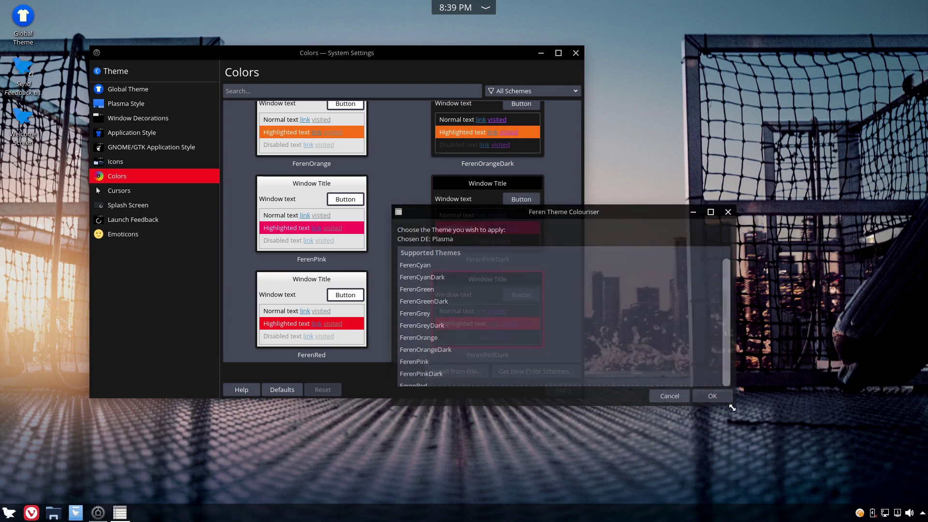
{"action": "left_click_drag", "start_coordinate": [551, 210], "coordinate": [509, 140]}
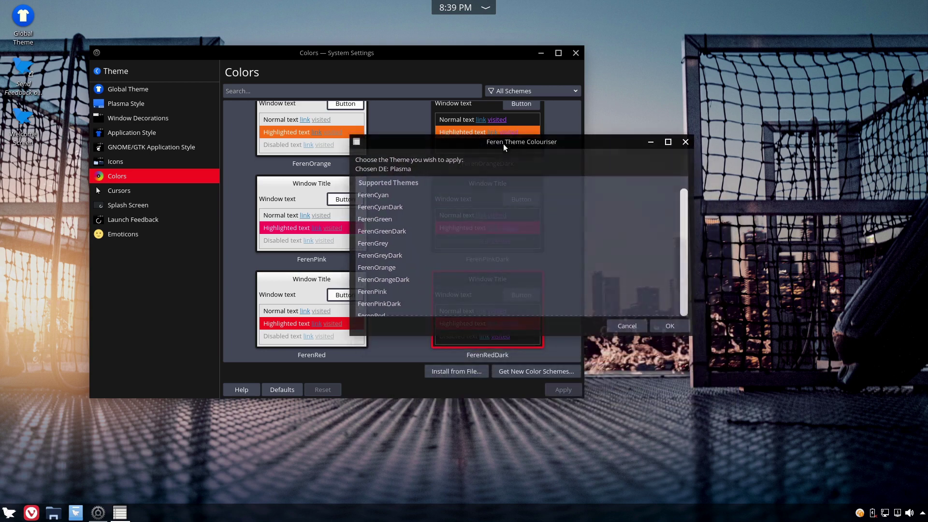
Look through the supported themes from FerenCyan to FerenGreyDark and those further down the list, and cancel without applying one.
{"action": "left_click", "coordinate": [392, 196]}
{"action": "left_click", "coordinate": [402, 212]}
{"action": "left_click", "coordinate": [400, 207]}
{"action": "left_click", "coordinate": [392, 218]}
{"action": "left_click", "coordinate": [407, 230]}
{"action": "left_click", "coordinate": [397, 244]}
{"action": "left_click", "coordinate": [394, 259]}
{"action": "scroll", "coordinate": [387, 278], "scroll_direction": "down", "scroll_amount": 1}
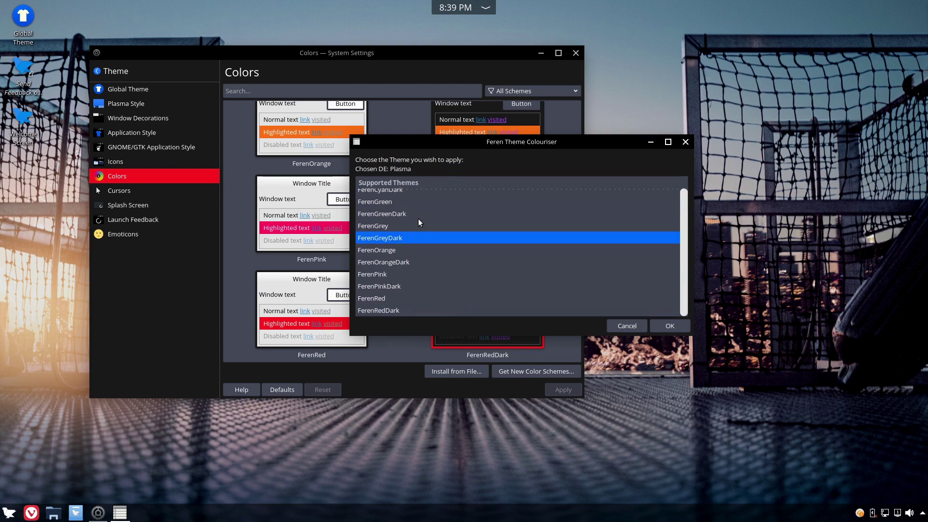
{"action": "left_click", "coordinate": [632, 330]}
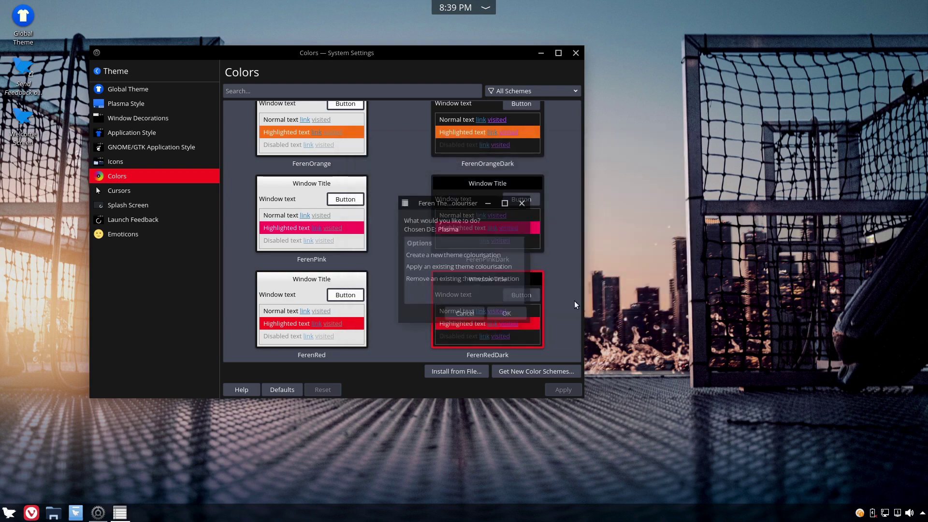
View the theme choices for creating a new theme colourisation, select Feren OS Theme, and cancel out of the theme colouriser.
{"action": "left_click", "coordinate": [448, 254]}
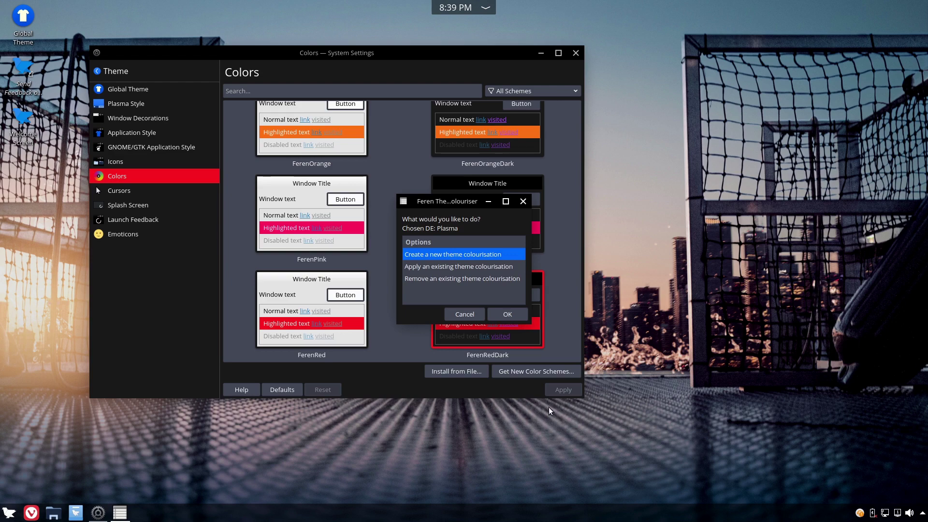
{"action": "left_click", "coordinate": [497, 313]}
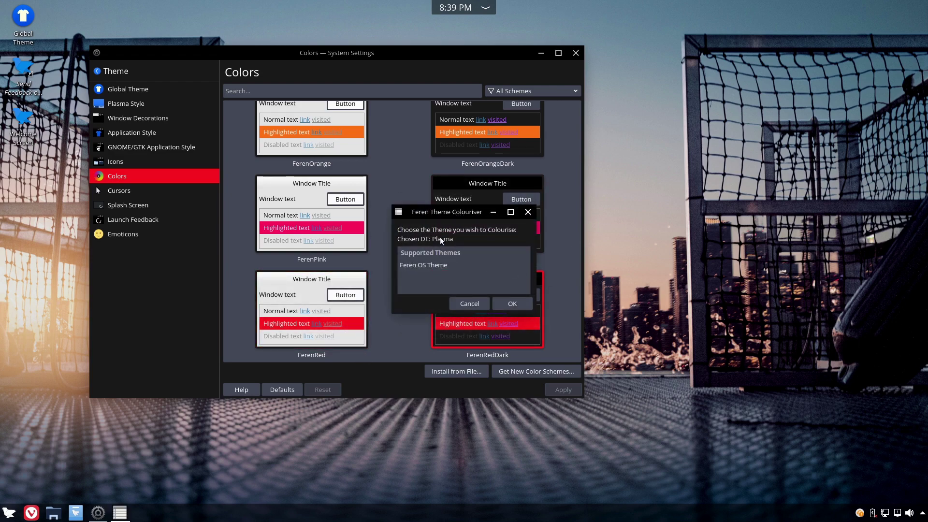
{"action": "left_click", "coordinate": [433, 267]}
{"action": "left_click", "coordinate": [474, 304]}
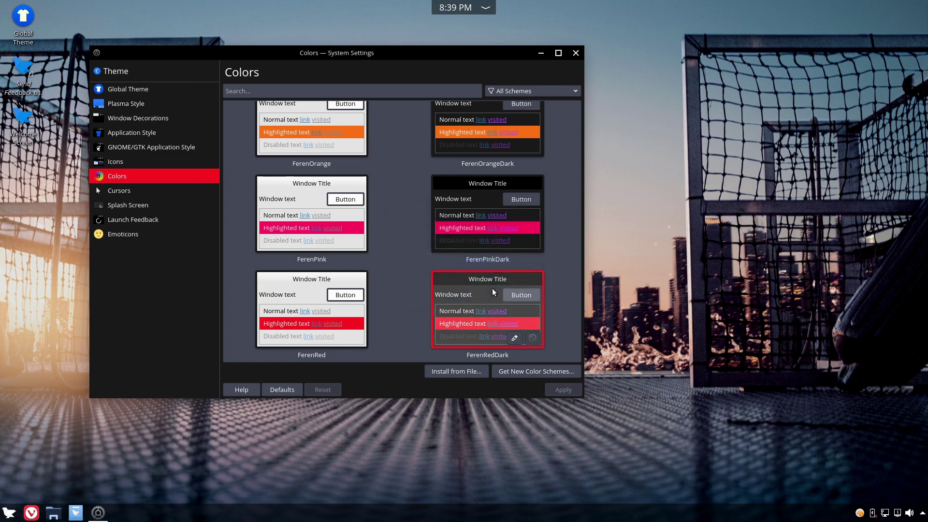
{"action": "left_click", "coordinate": [470, 317]}
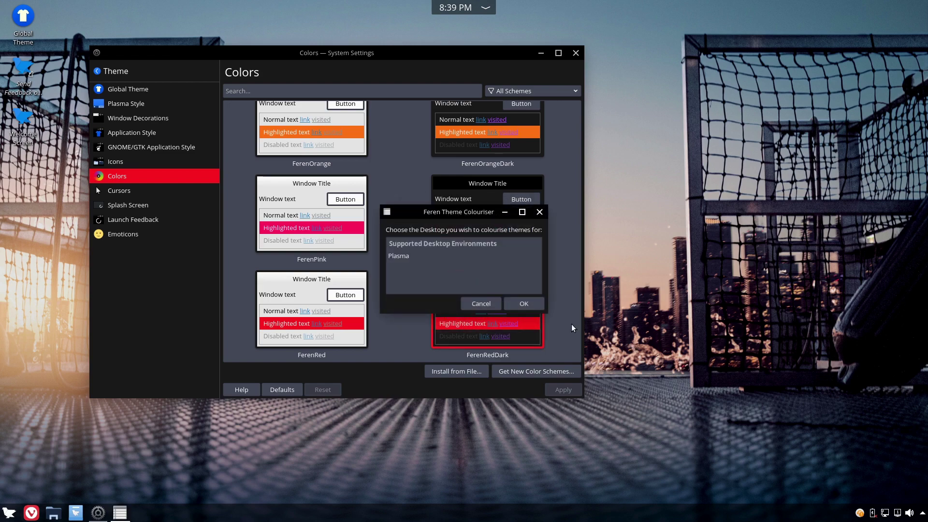
{"action": "left_click", "coordinate": [492, 306]}
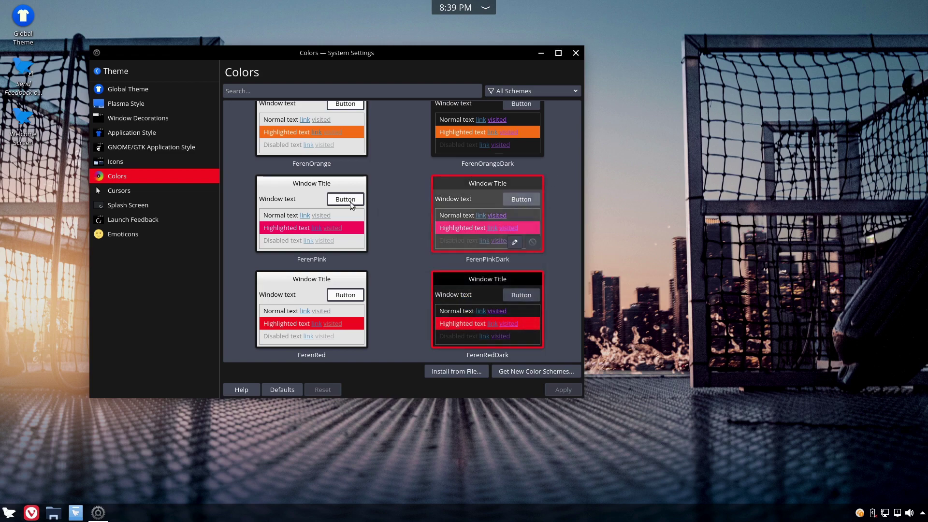
View the Plasma Style, Window Decorations and Application Style pages, return to the main settings list, and close System Settings.
{"action": "left_click", "coordinate": [126, 102]}
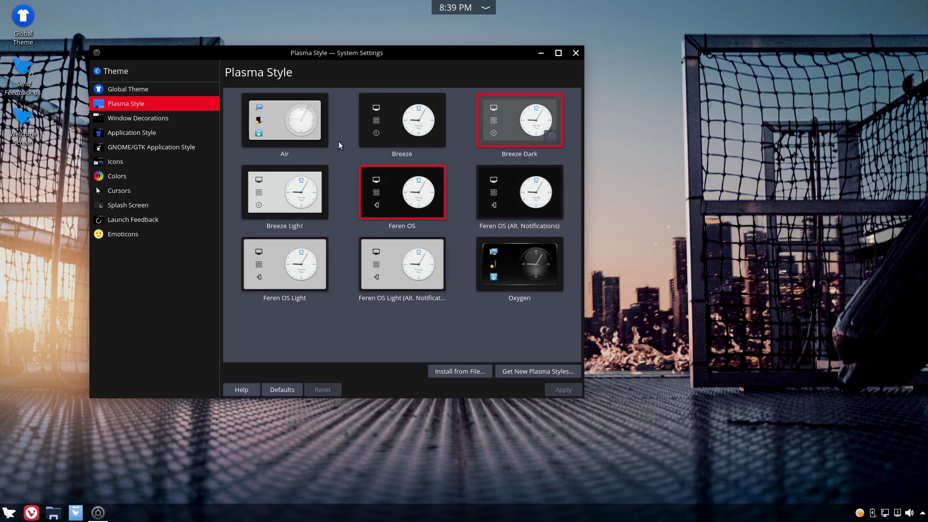
{"action": "left_click", "coordinate": [132, 118]}
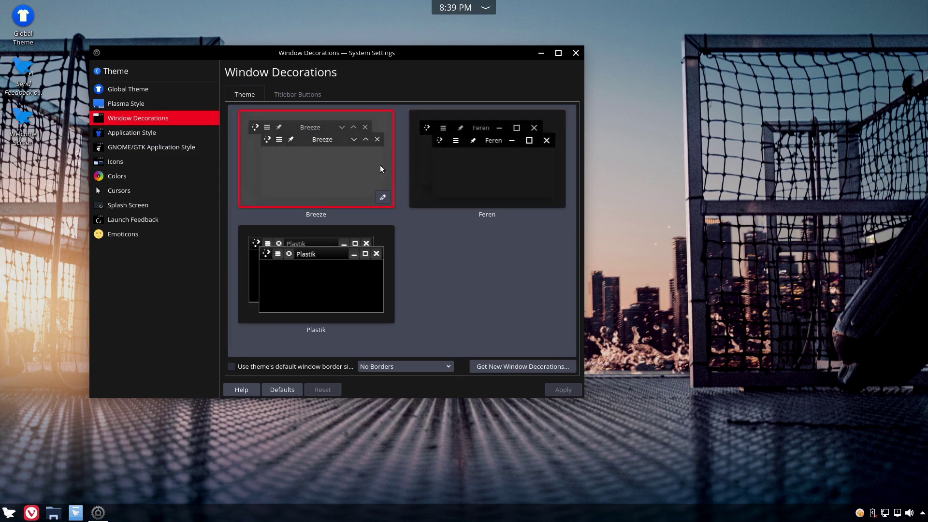
{"action": "left_click", "coordinate": [151, 134]}
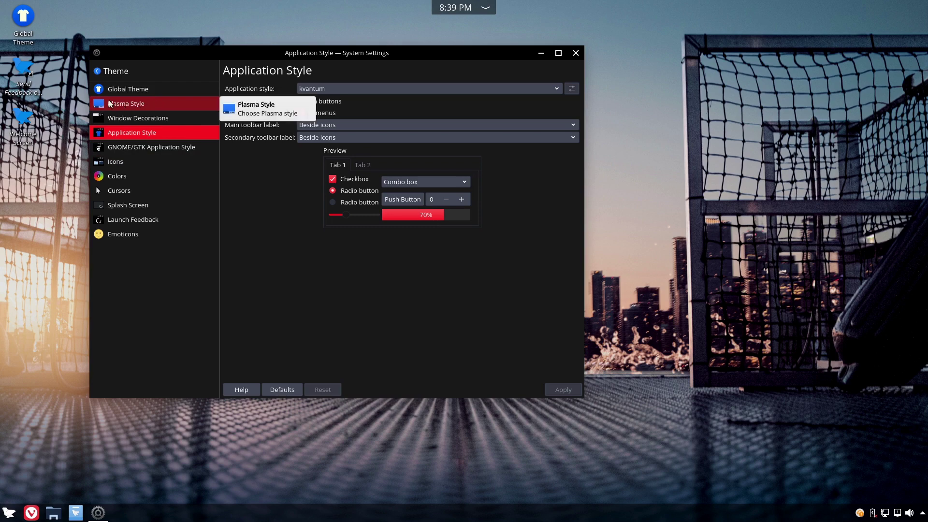
{"action": "left_click", "coordinate": [136, 107]}
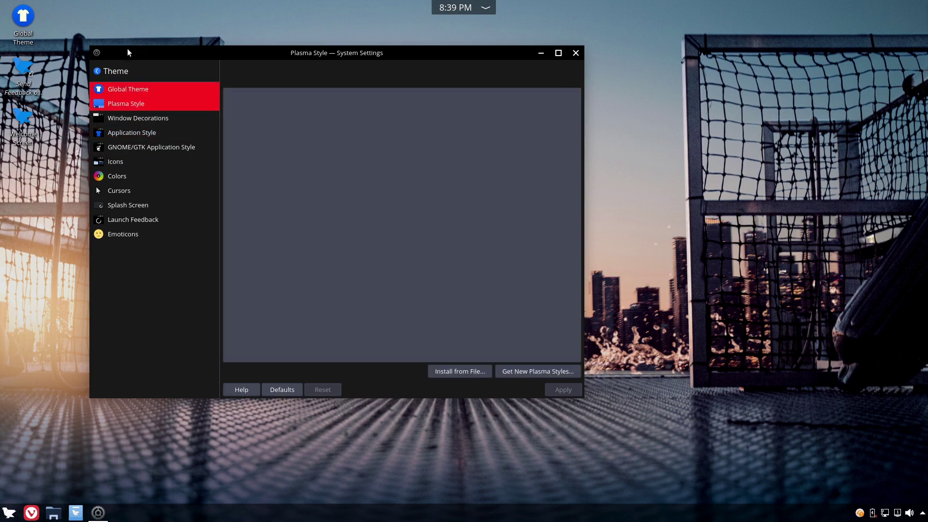
{"action": "left_click", "coordinate": [107, 72]}
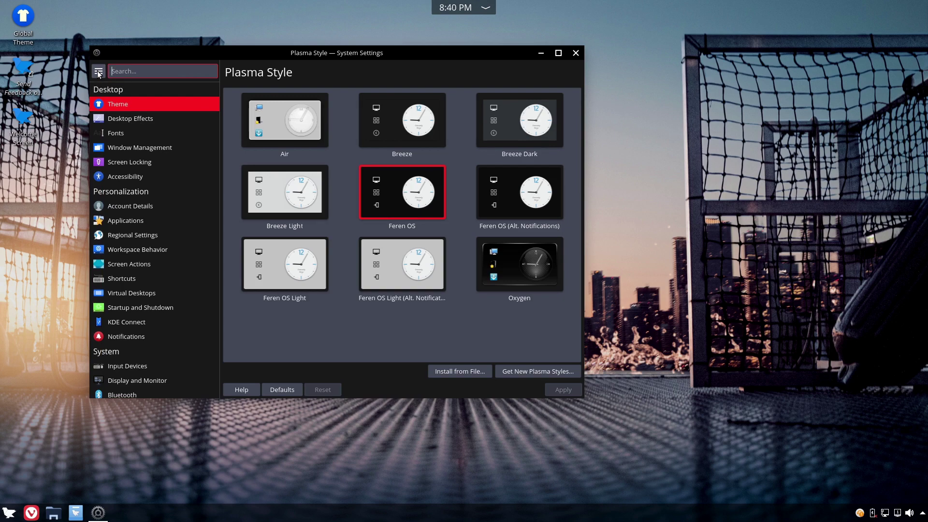
{"action": "left_click", "coordinate": [570, 57]}
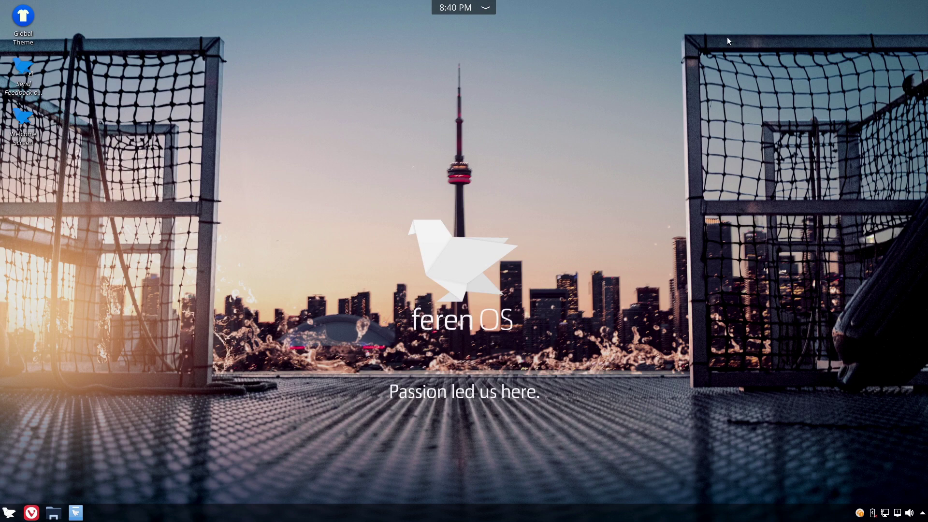
Examine the application launcher's Internet, Multimedia and Office categories, and dismiss the Chromium update notification.
{"action": "left_click", "coordinate": [10, 513]}
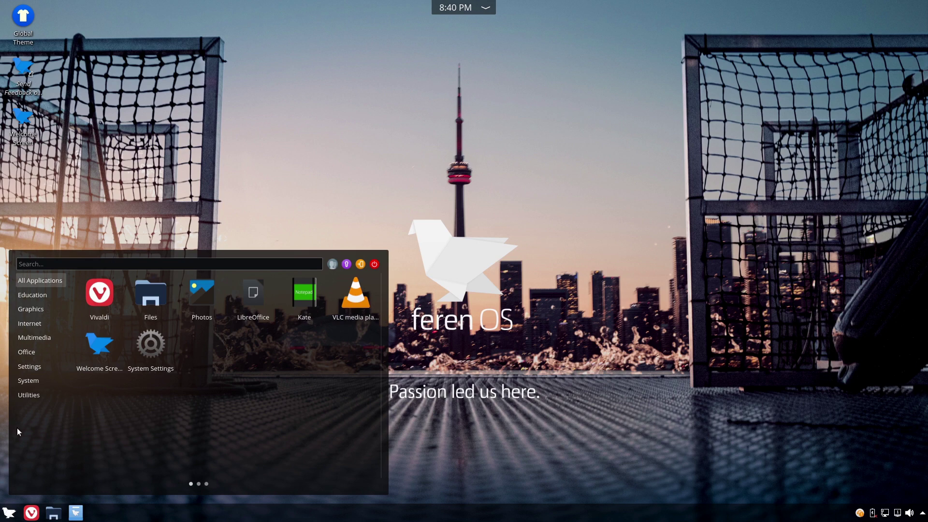
{"action": "mouse_move", "coordinate": [40, 295]}
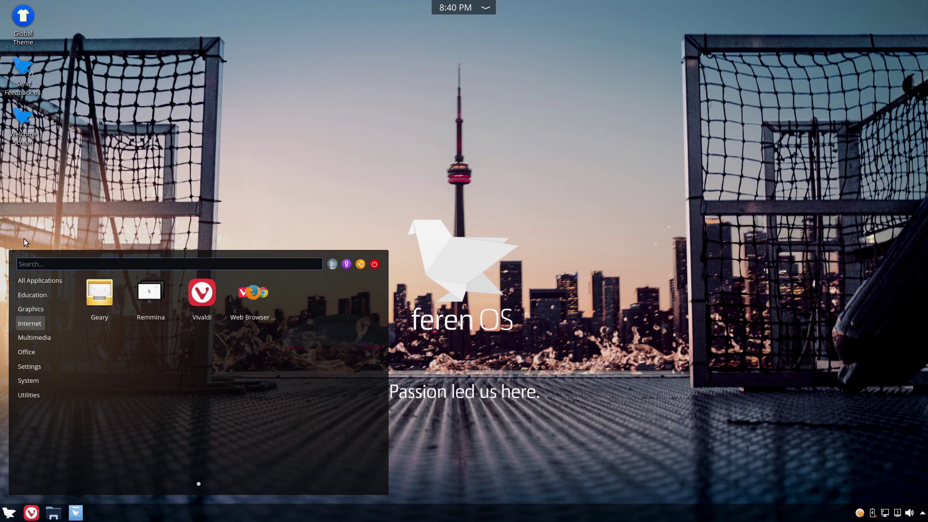
{"action": "left_click", "coordinate": [43, 338]}
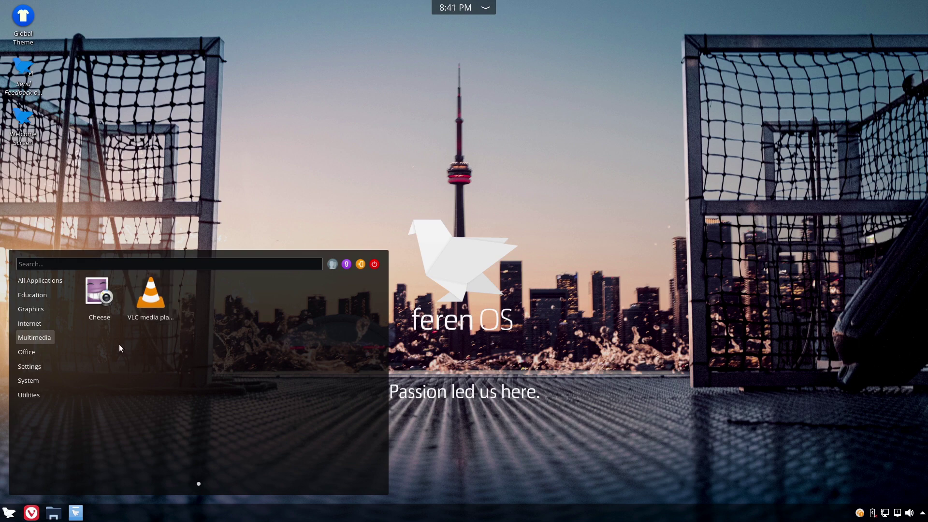
{"action": "left_click", "coordinate": [30, 353]}
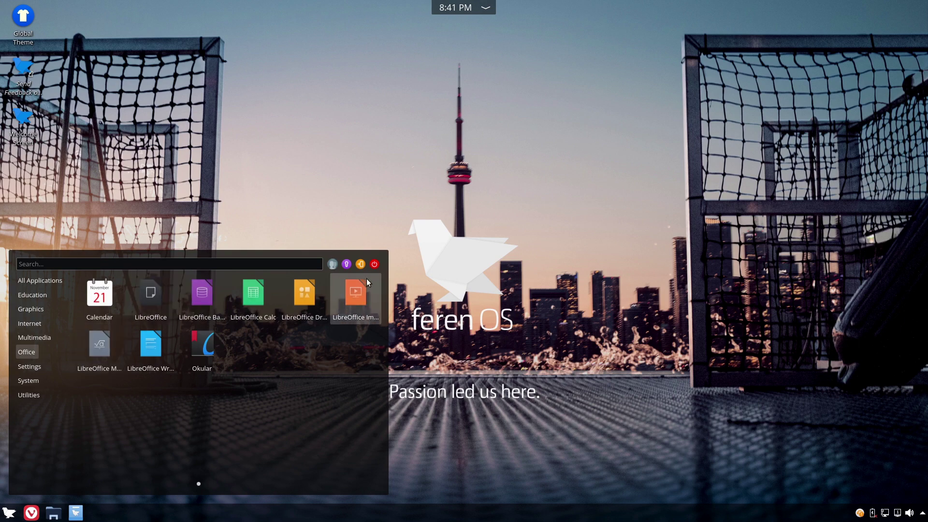
{"action": "left_click", "coordinate": [29, 366]}
{"action": "left_click", "coordinate": [34, 337]}
{"action": "left_click", "coordinate": [29, 366]}
{"action": "left_click", "coordinate": [26, 352]}
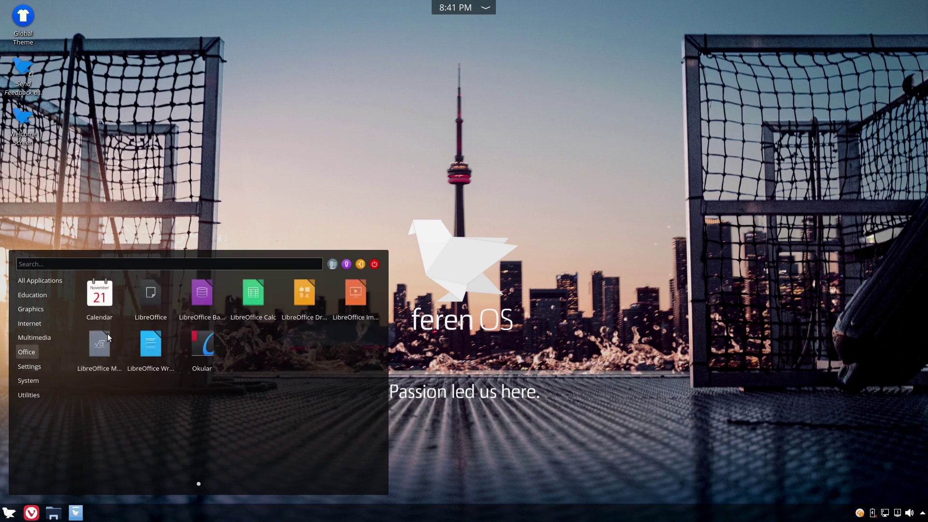
{"action": "left_click", "coordinate": [28, 380]}
{"action": "left_click", "coordinate": [24, 366]}
{"action": "left_click", "coordinate": [26, 352]}
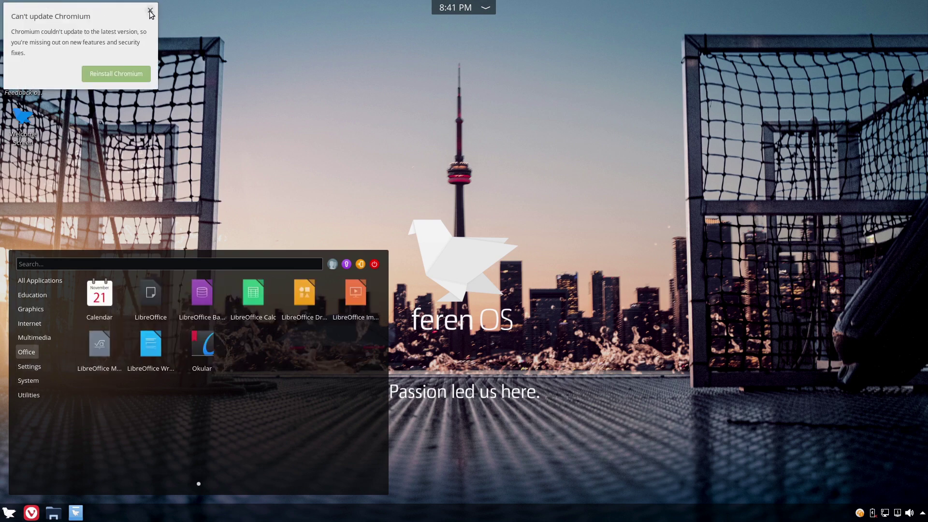
{"action": "left_click", "coordinate": [151, 11]}
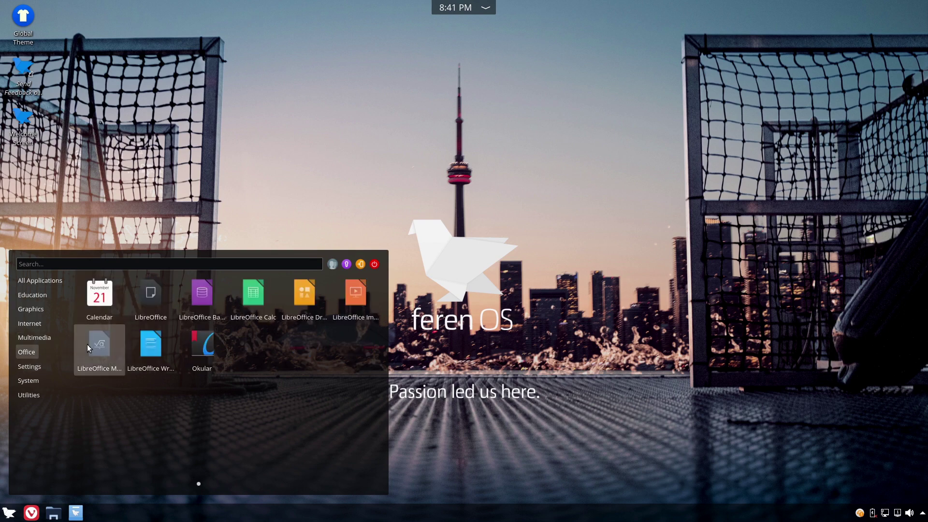
Examine the applications in the launcher's System, Utilities and Multimedia categories.
{"action": "mouse_move", "coordinate": [22, 369]}
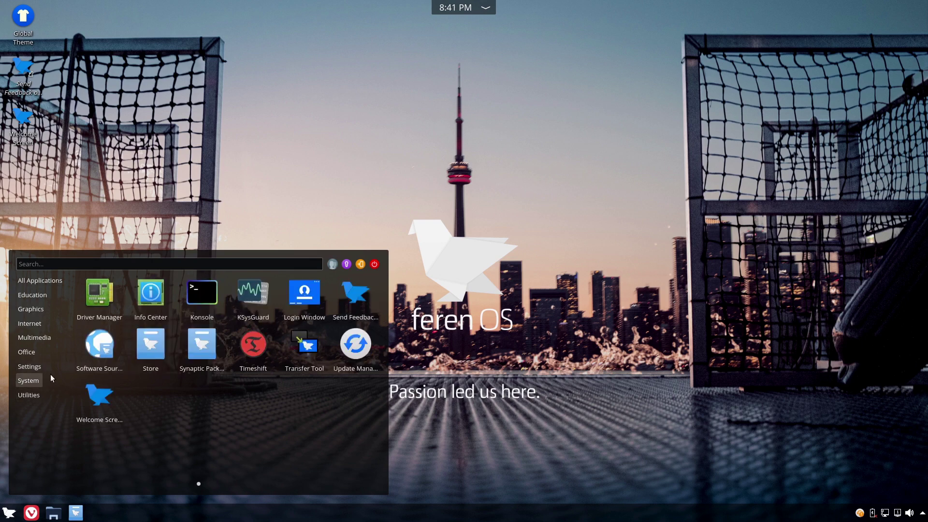
{"action": "mouse_move", "coordinate": [63, 312]}
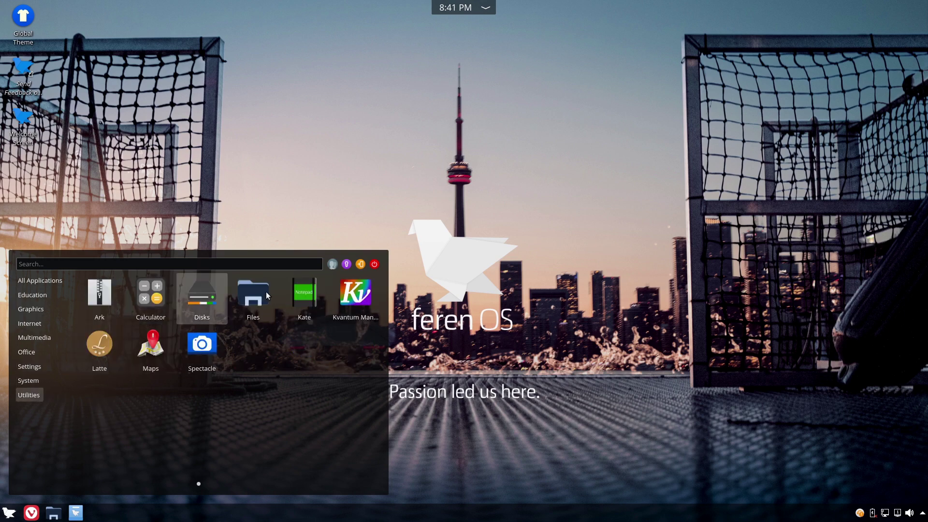
{"action": "mouse_move", "coordinate": [40, 328]}
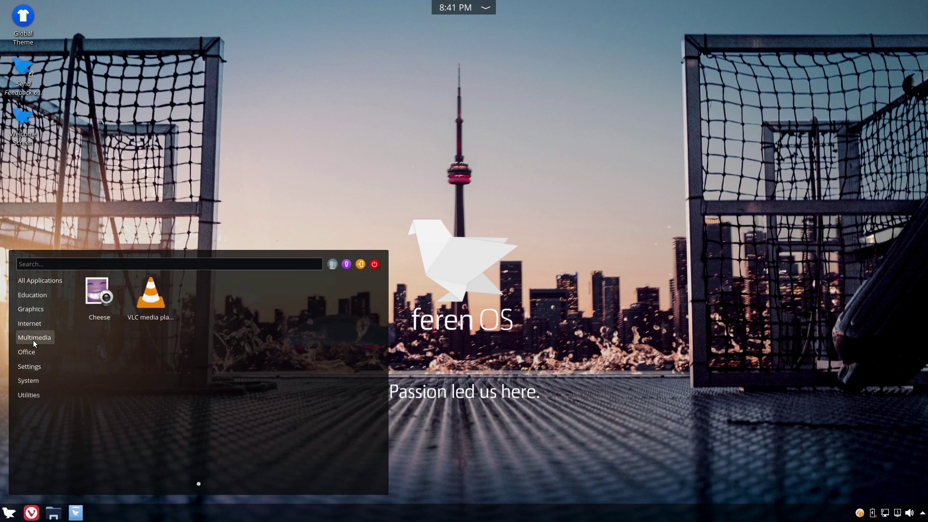
Launch LibreOffice Writer from the application launcher, view the LibreOffice version information, and close it.
{"action": "left_click", "coordinate": [152, 351]}
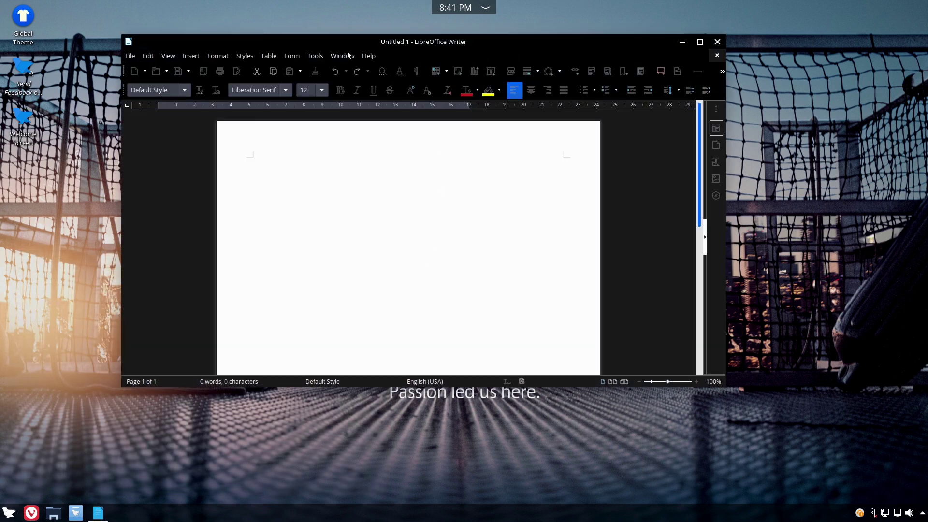
{"action": "left_click", "coordinate": [345, 54]}
{"action": "mouse_move", "coordinate": [367, 59]}
{"action": "left_click", "coordinate": [392, 205]}
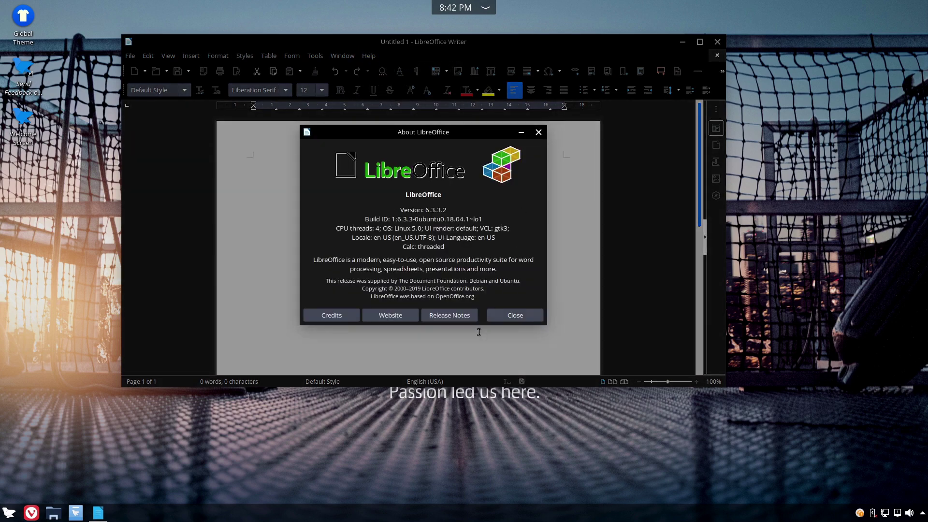
{"action": "left_click", "coordinate": [508, 317]}
Enter the misspelled text "Speeling checckker" in the blank Writer document to try the spelling checker.
{"action": "type", "text": "Speeling checckker"}
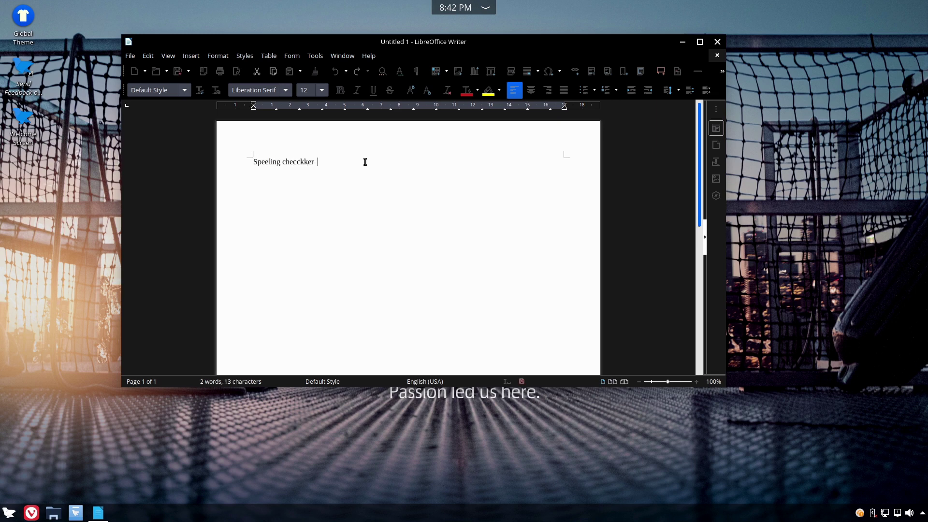
Check the misspelled word "Speeling" for spelling suggestions, and close the Writer document without saving it.
{"action": "right_click", "coordinate": [259, 164]}
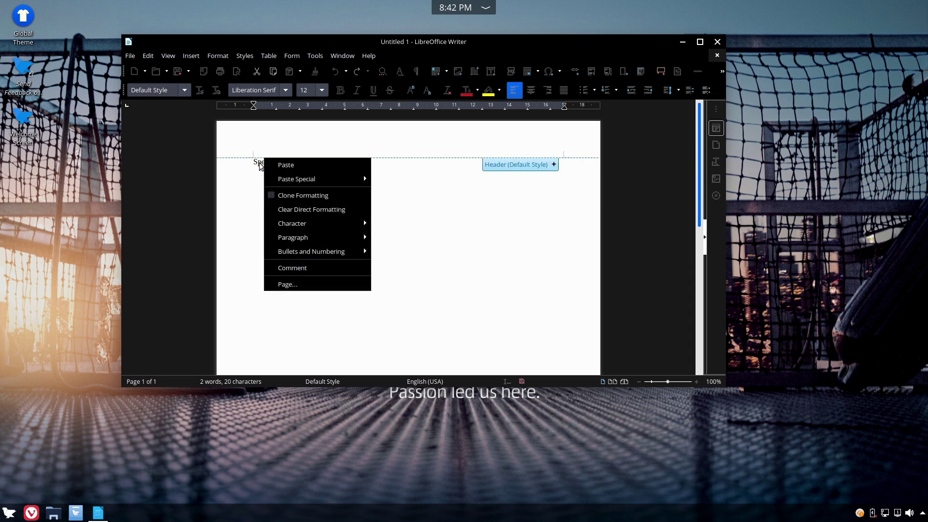
{"action": "left_click", "coordinate": [253, 184]}
{"action": "right_click", "coordinate": [268, 164]}
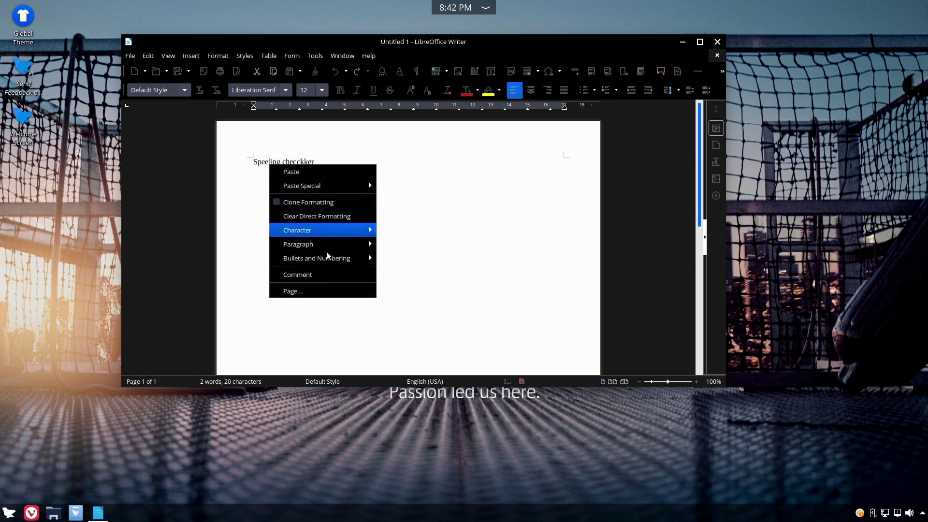
{"action": "left_click", "coordinate": [565, 249]}
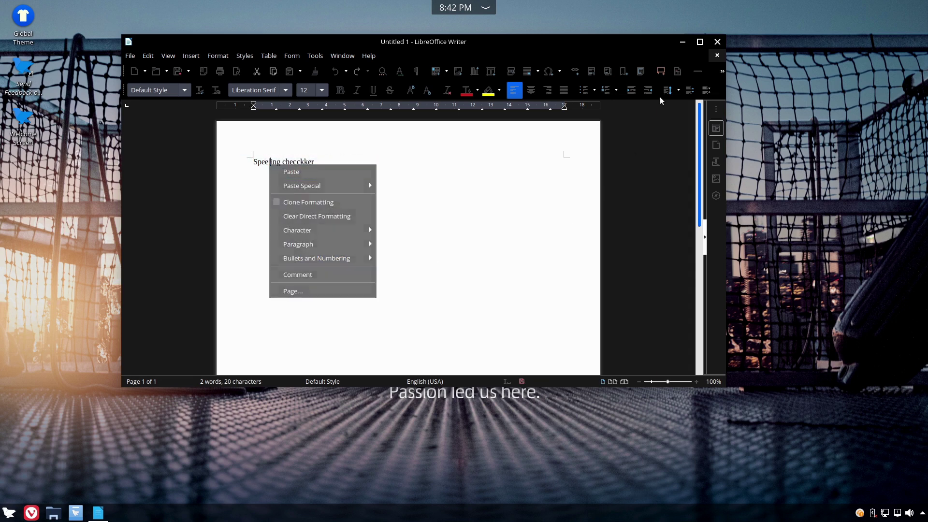
{"action": "left_click", "coordinate": [717, 43]}
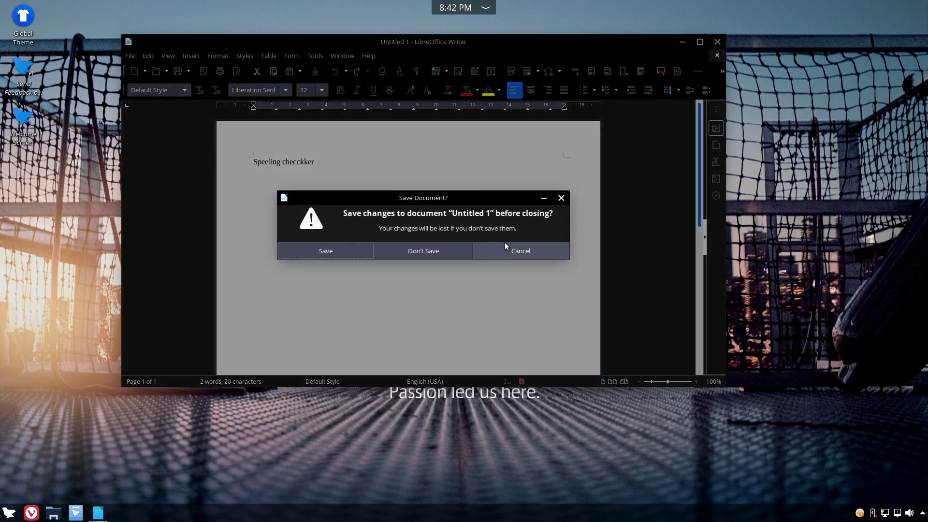
{"action": "left_click", "coordinate": [396, 253]}
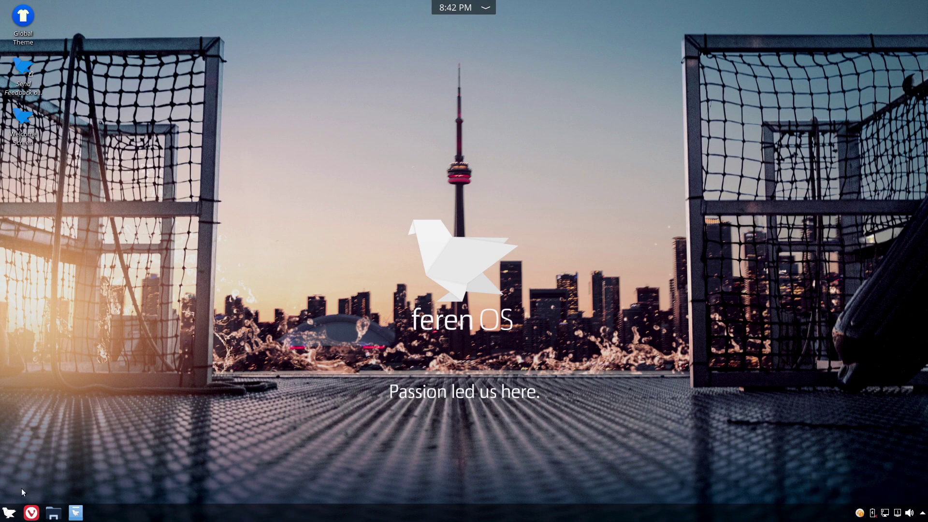
View the alternative widgets offered for the application launcher, and dismiss the list without switching from Simple Menu.
{"action": "left_click", "coordinate": [9, 513]}
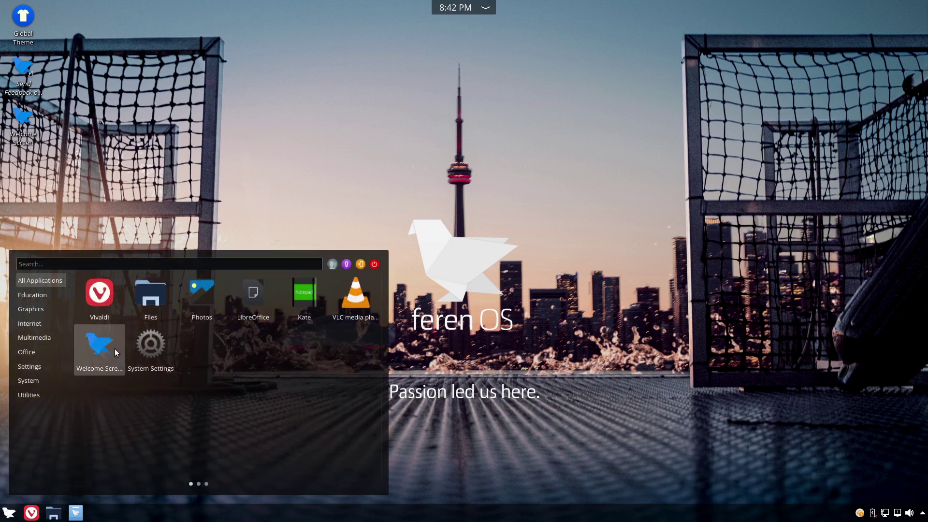
{"action": "left_click", "coordinate": [208, 456]}
{"action": "right_click", "coordinate": [9, 513]}
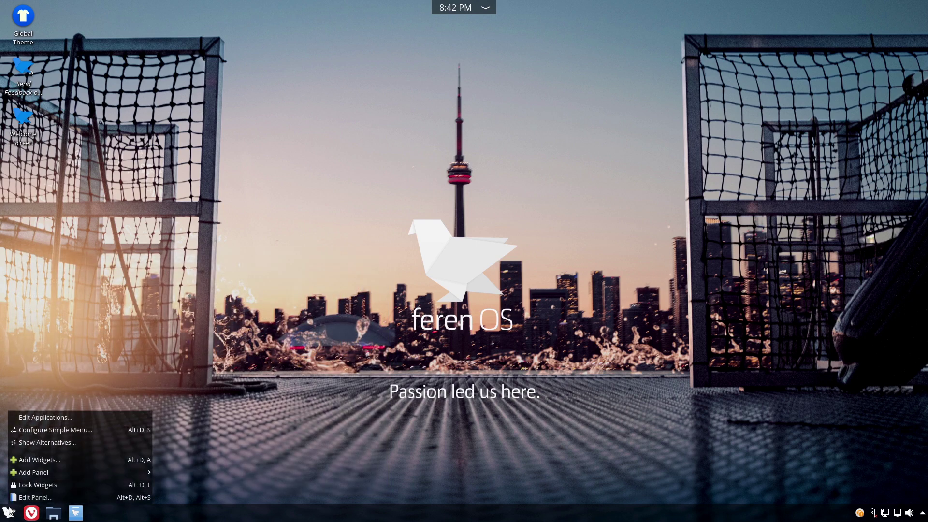
{"action": "left_click", "coordinate": [40, 442]}
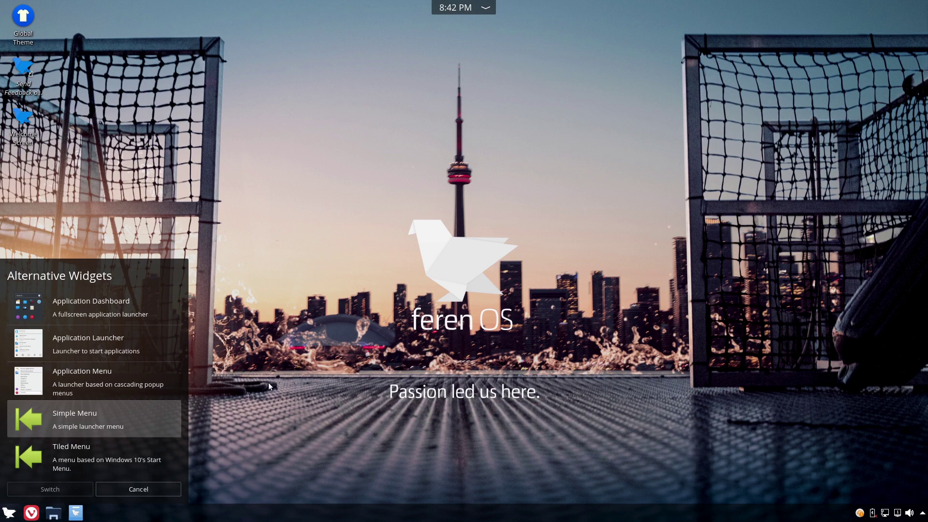
{"action": "left_click", "coordinate": [154, 490]}
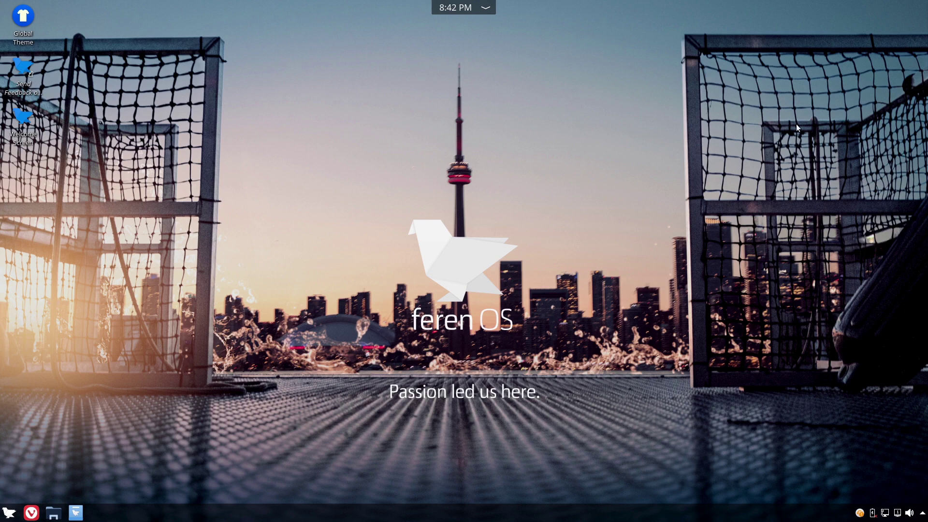
Examine the desktop's context options, including the panel presets, and view the widgets available for adding before closing the list.
{"action": "right_click", "coordinate": [664, 182]}
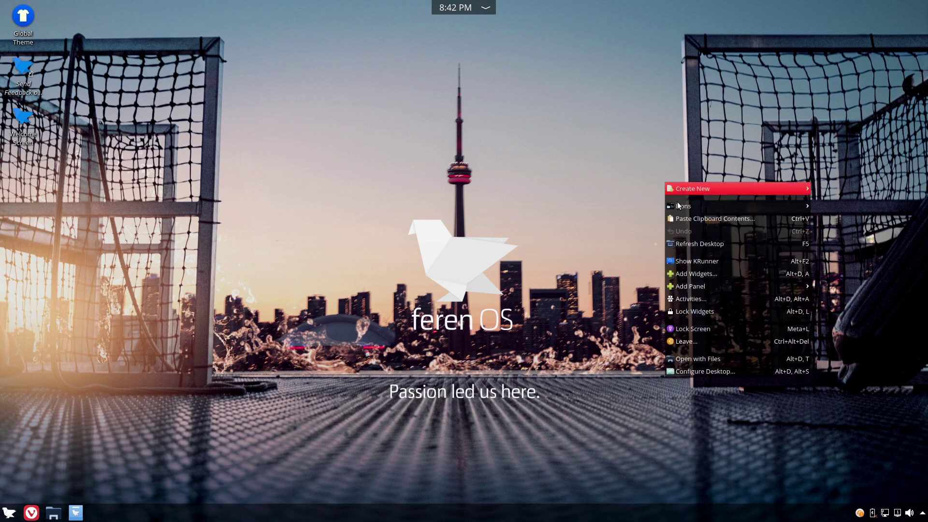
{"action": "left_click", "coordinate": [834, 116]}
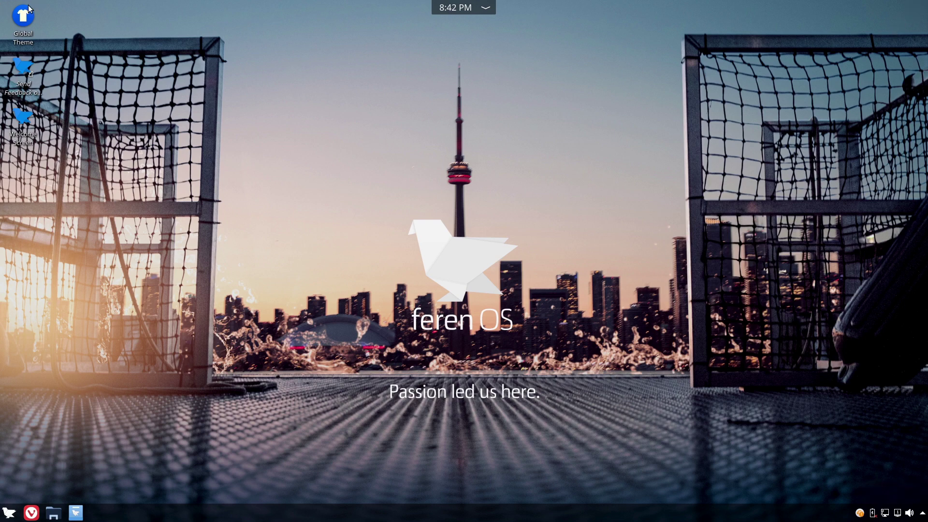
{"action": "right_click", "coordinate": [744, 211]}
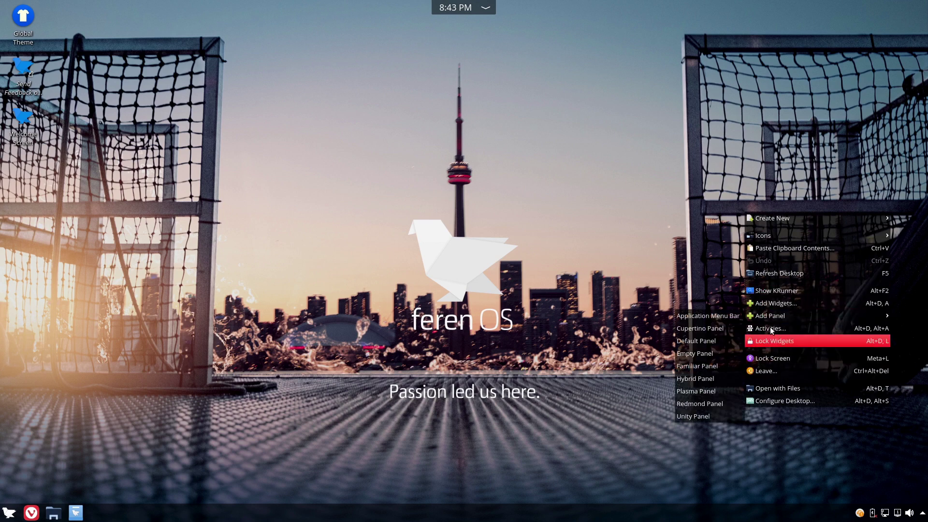
{"action": "left_click", "coordinate": [779, 302]}
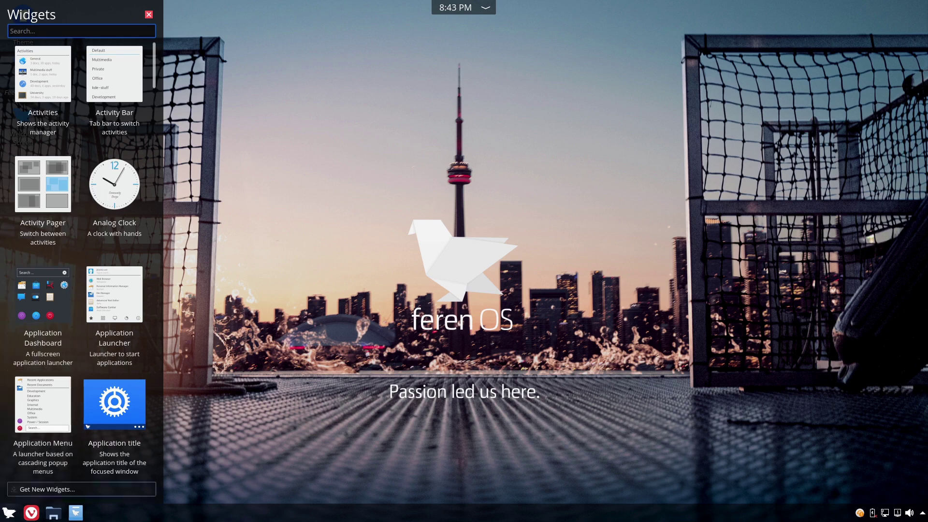
{"action": "left_click", "coordinate": [462, 286]}
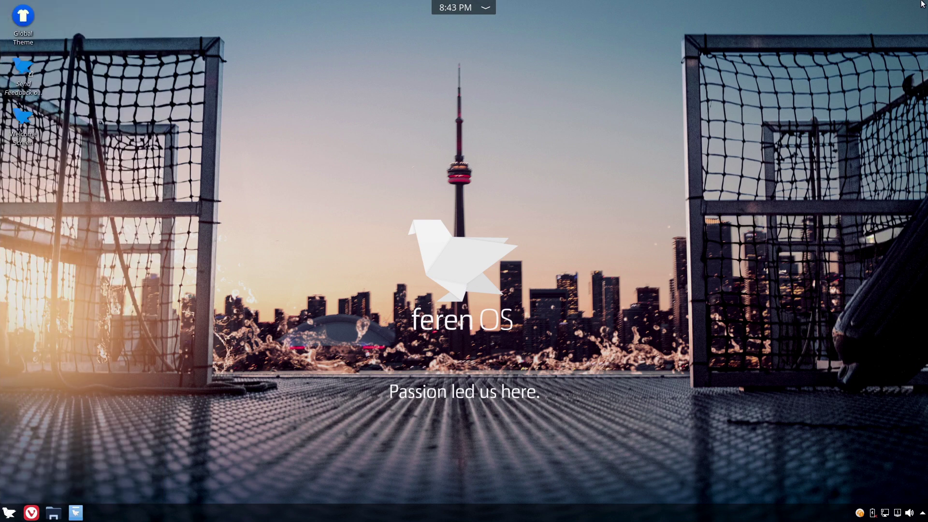
View the hidden system tray entries under Status and Notifications, and collapse the list again.
{"action": "left_click", "coordinate": [923, 512]}
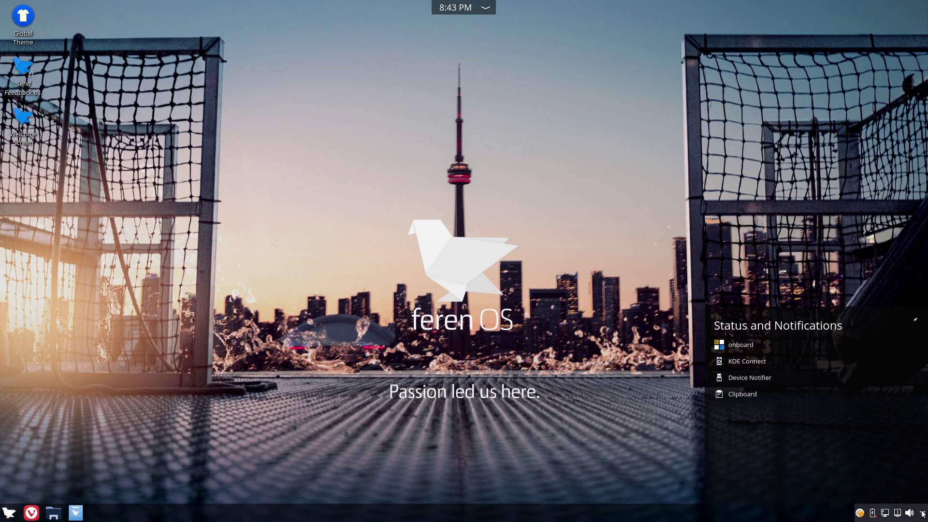
{"action": "left_click", "coordinate": [923, 513]}
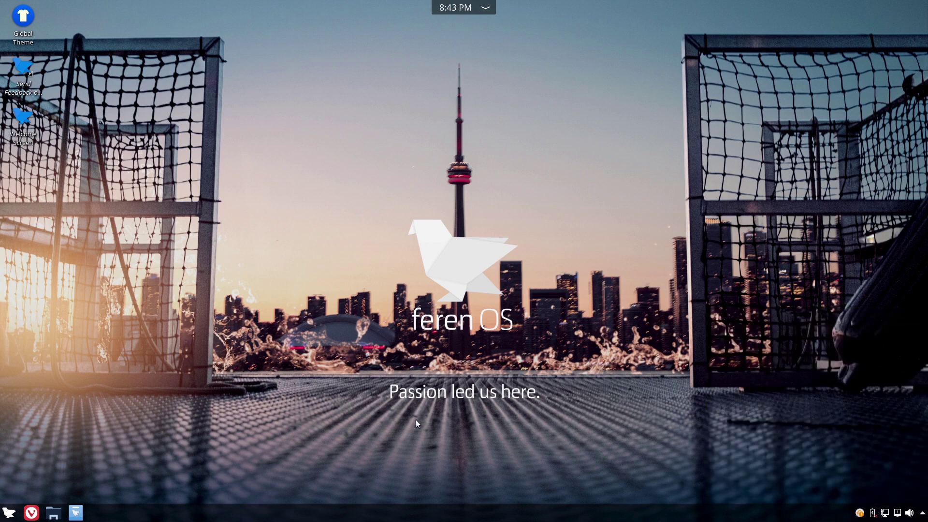